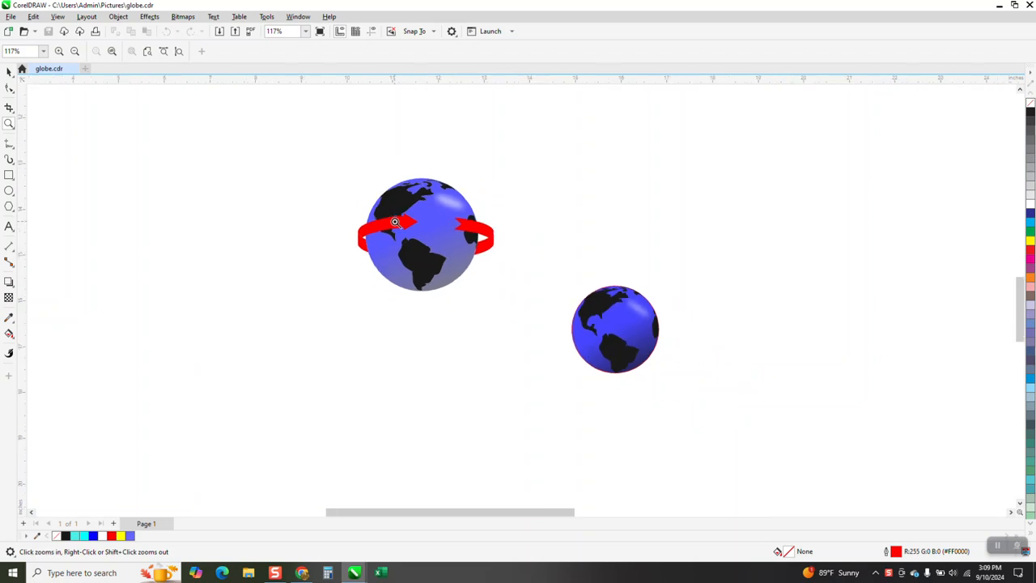
Draw a circle about 2.35 in across and place it over the Americas on the flat world map
right_click(412, 259)
right_click(469, 286)
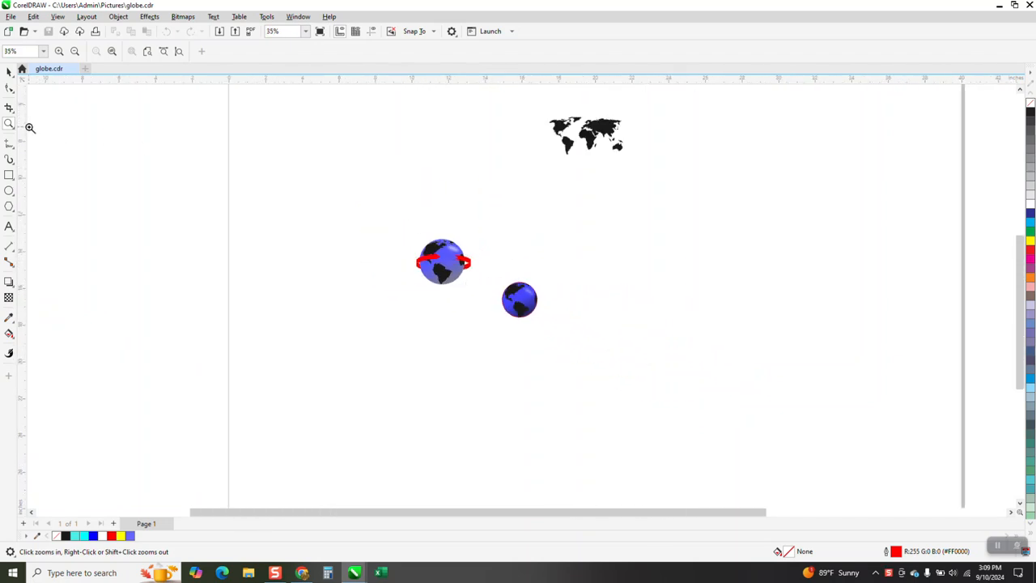
left_click_drag(523, 100, 710, 205)
left_click(9, 71)
left_click(417, 185)
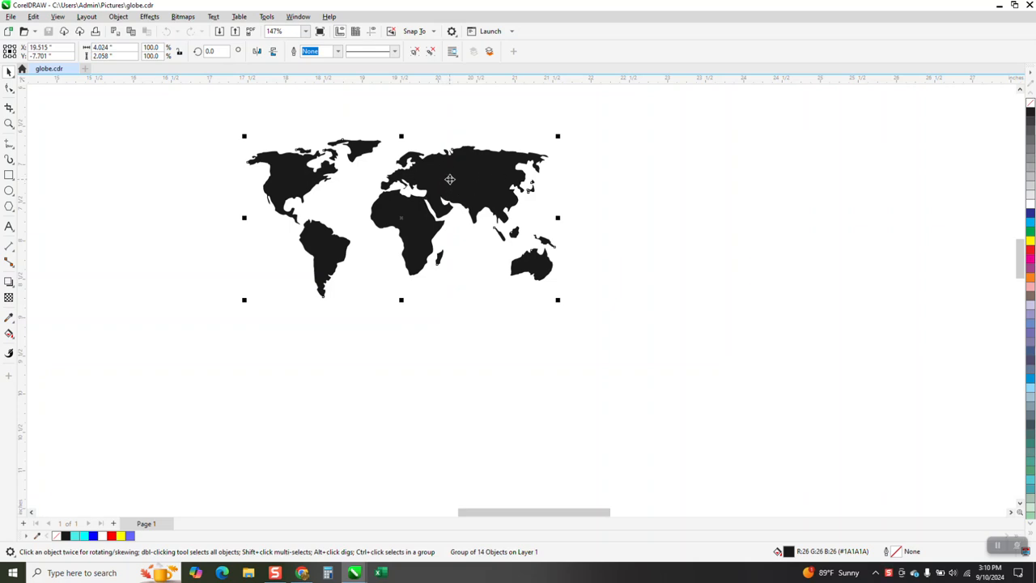
left_click(10, 191)
left_click_drag(796, 198, 608, 380)
left_click(8, 72)
left_click_drag(696, 291, 325, 217)
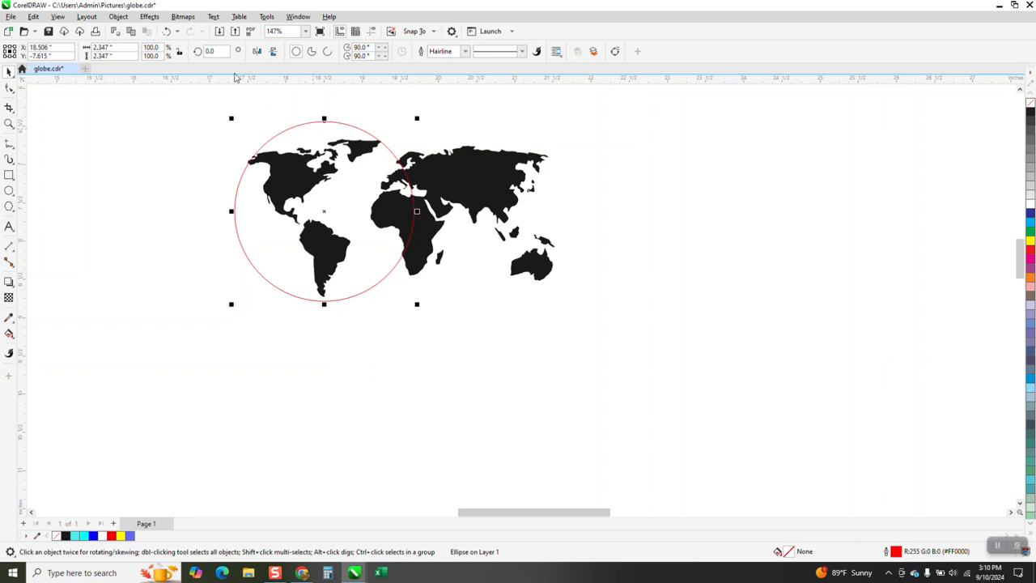
Apply a frozen Fish Eye lens with a 100% rate to the circle and move it to the right, clear of the map
left_click(150, 17)
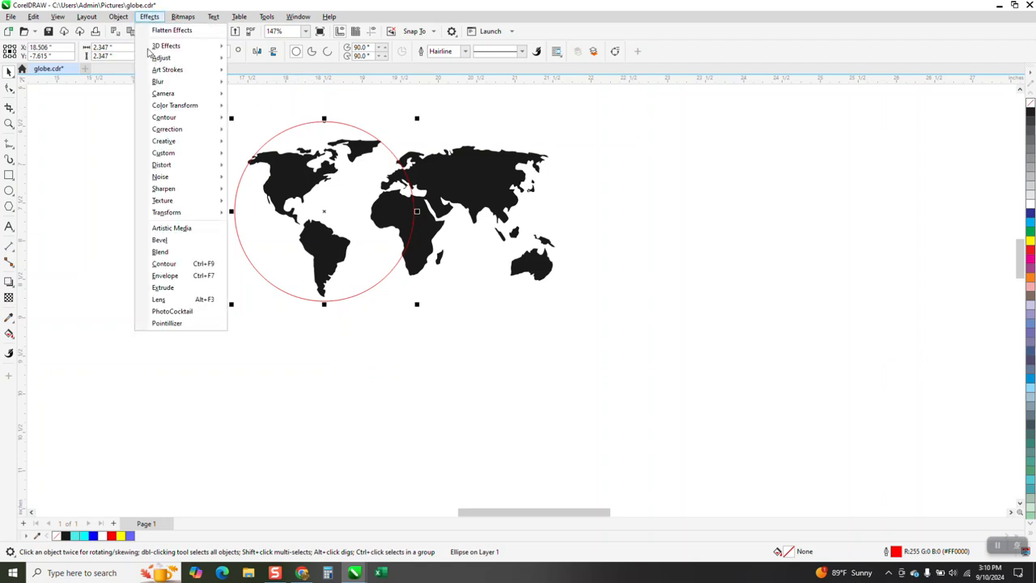
left_click(181, 303)
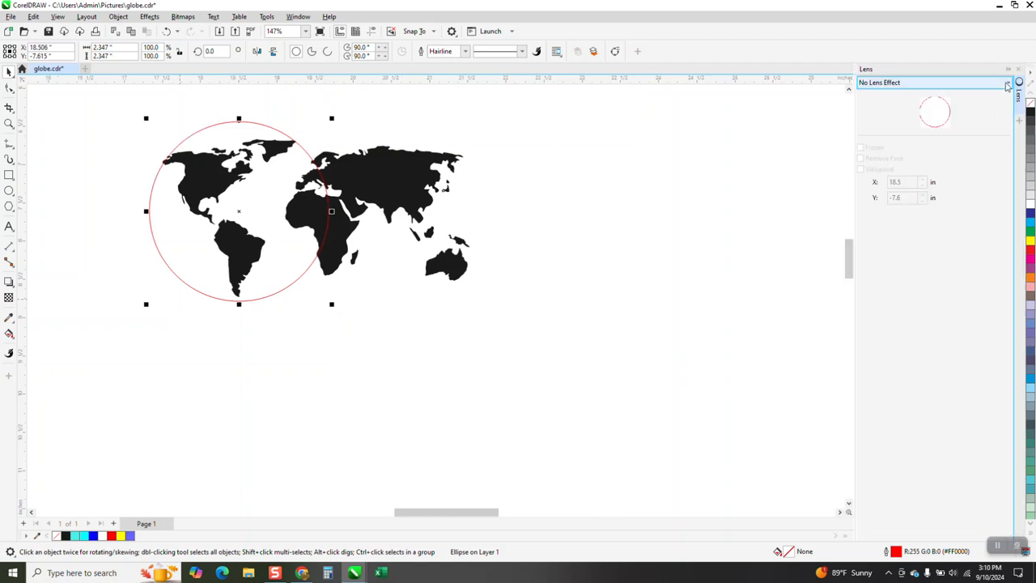
left_click(1008, 83)
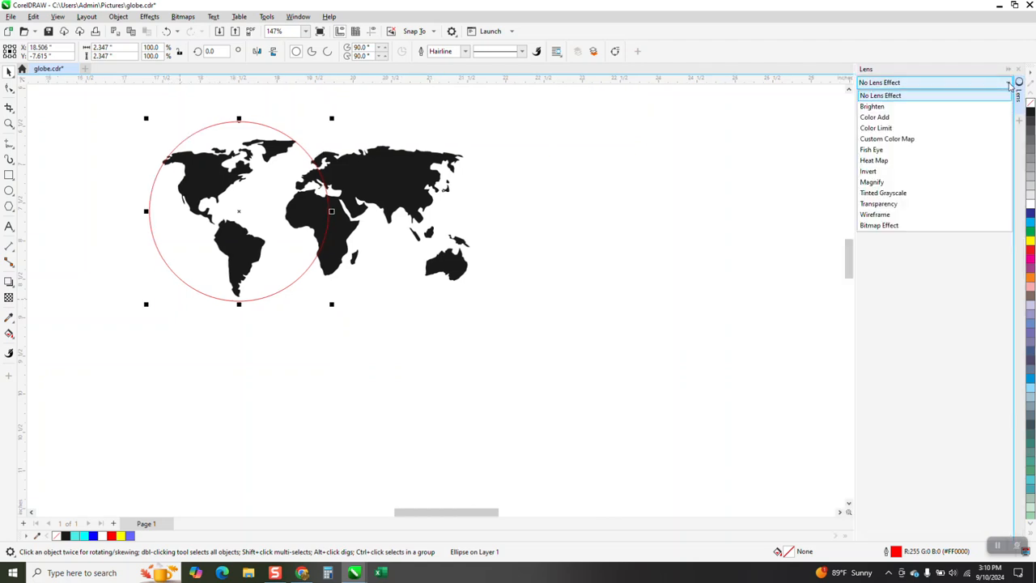
left_click(867, 150)
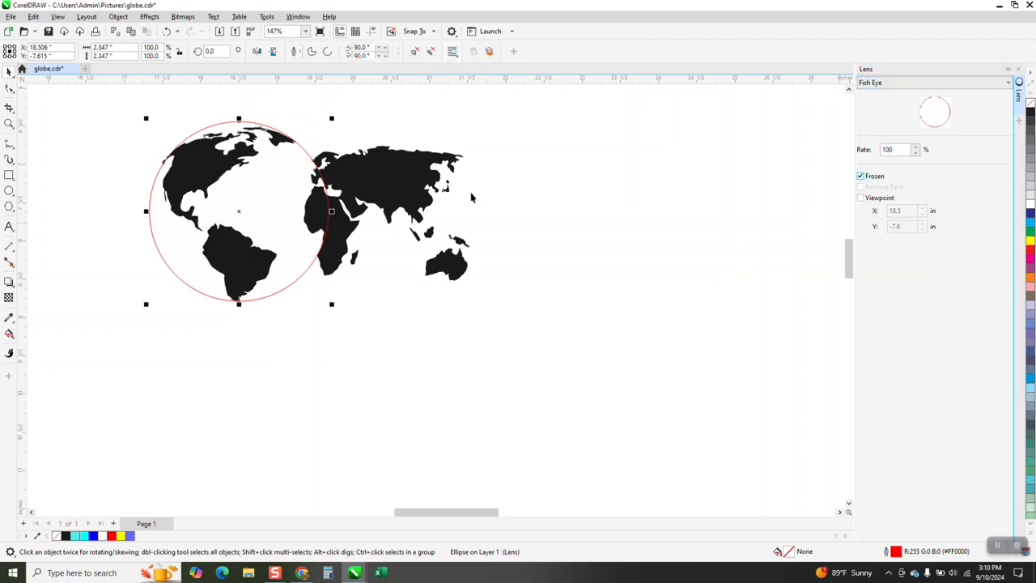
left_click_drag(252, 209, 625, 220)
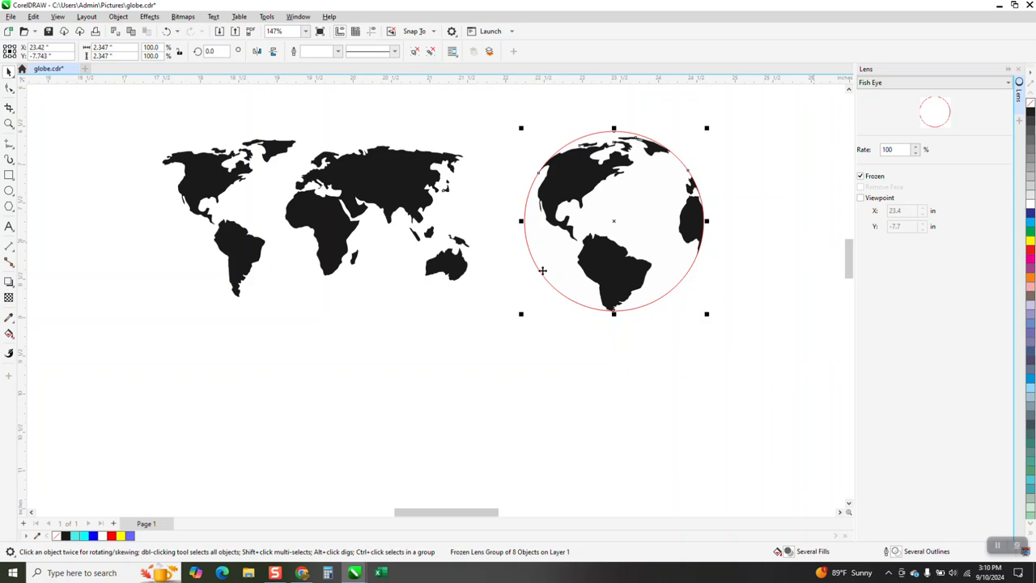
Duplicate the fish-eye globe 3 in to the right and remove the fill from the copy
scroll(542, 270, "down", 3)
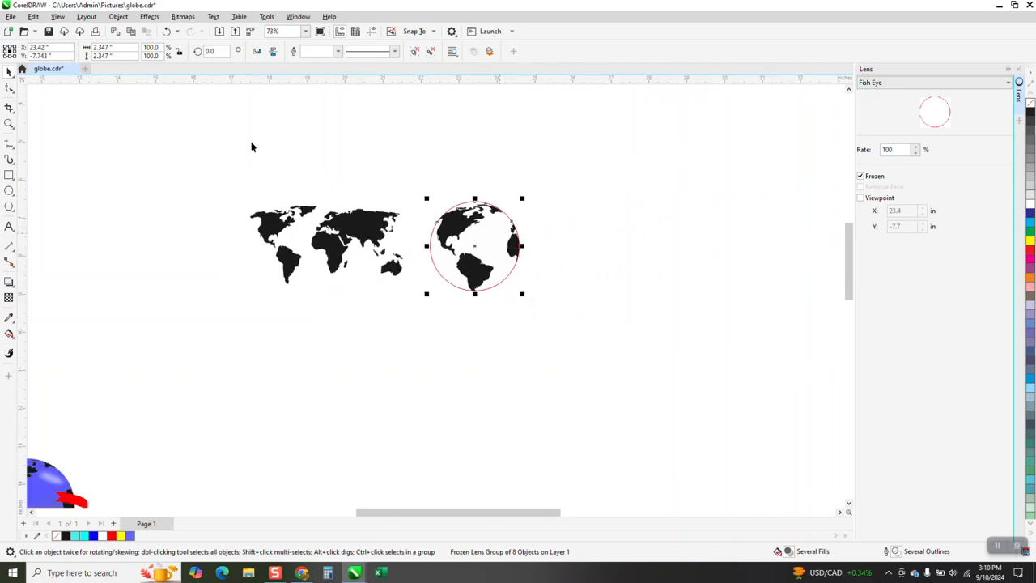
left_click(227, 126)
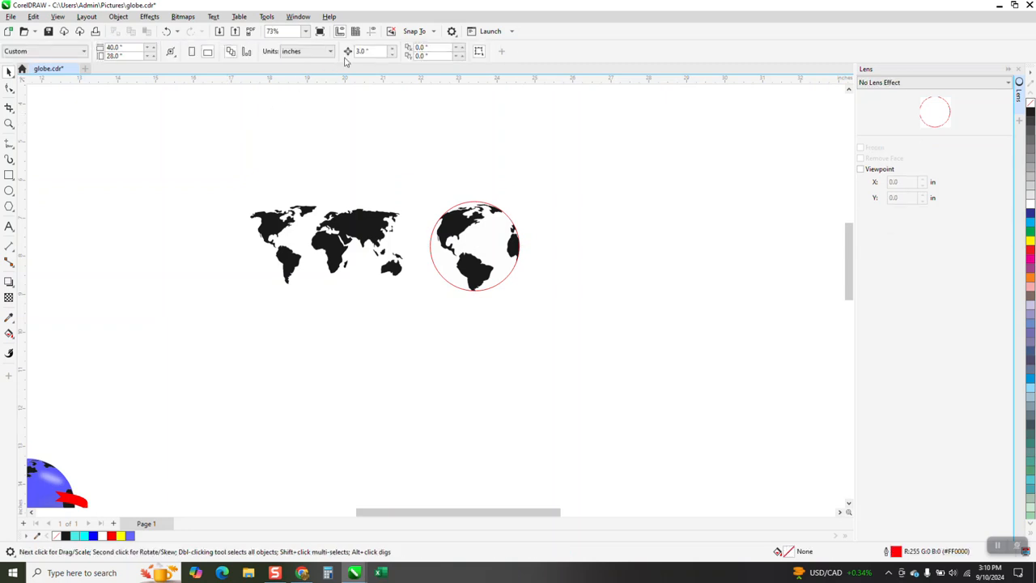
left_click(512, 245)
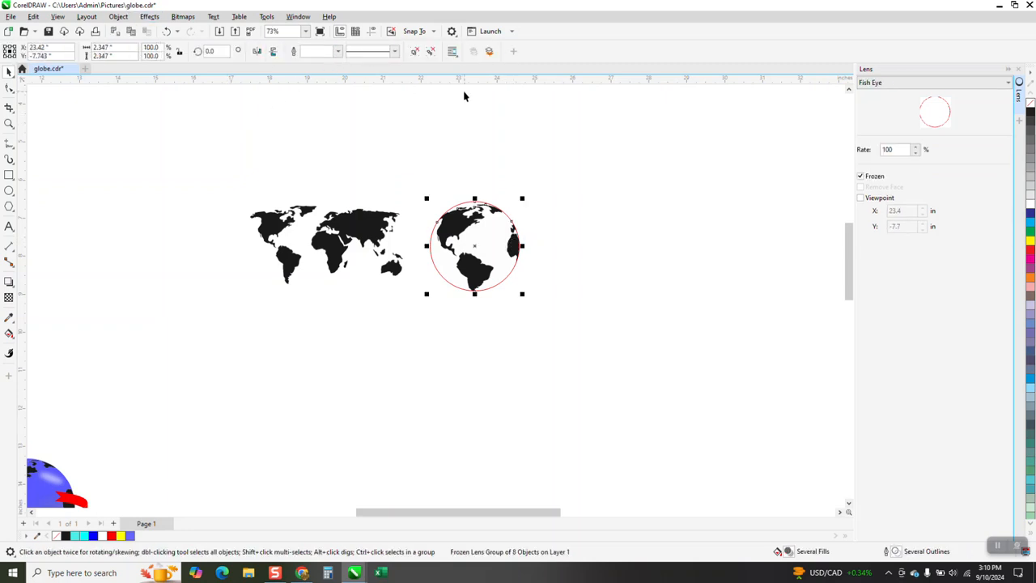
key("ctrl+d")
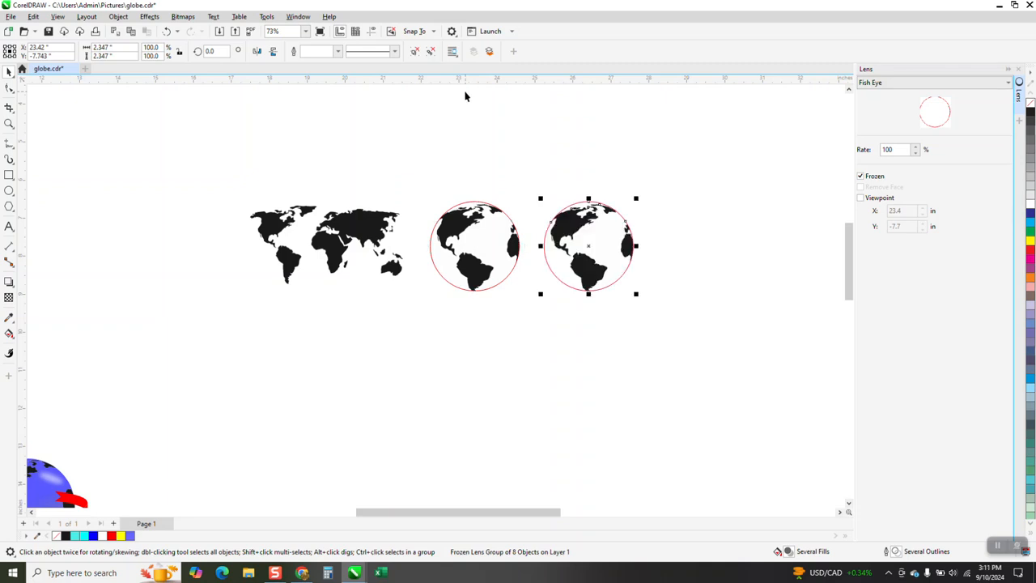
left_click(1028, 111)
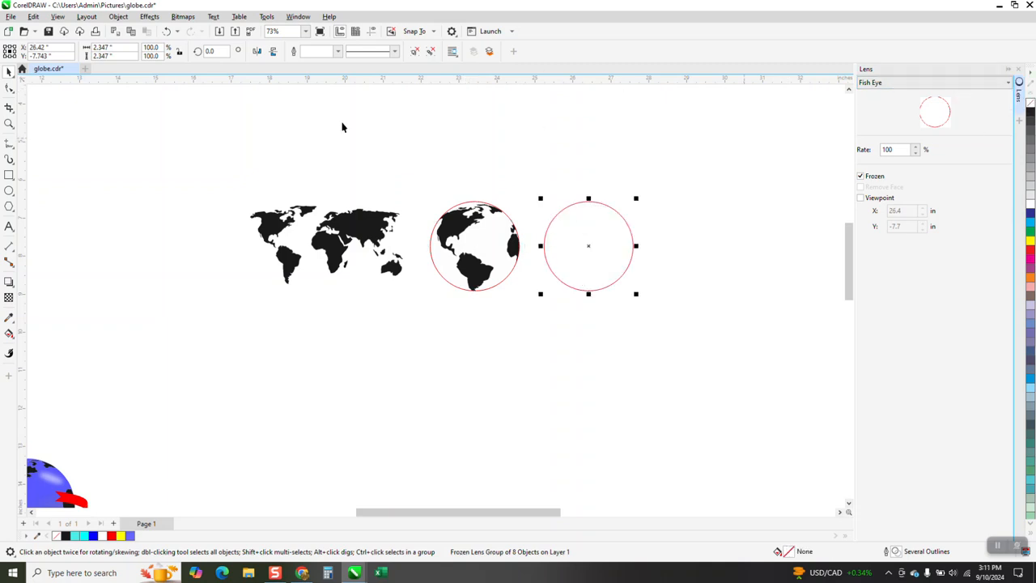
Draw a yellow-filled rectangle about 6.94 by 3 in around the globe and the empty circle, and send it to the back of the page
left_click(9, 175)
left_click_drag(400, 191, 662, 304)
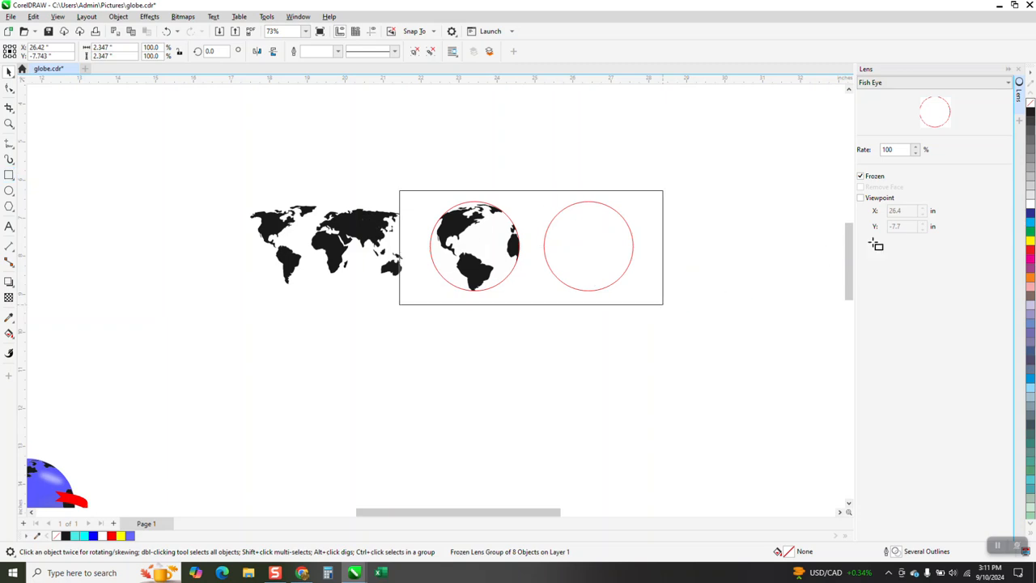
left_click(1030, 240)
left_click(119, 17)
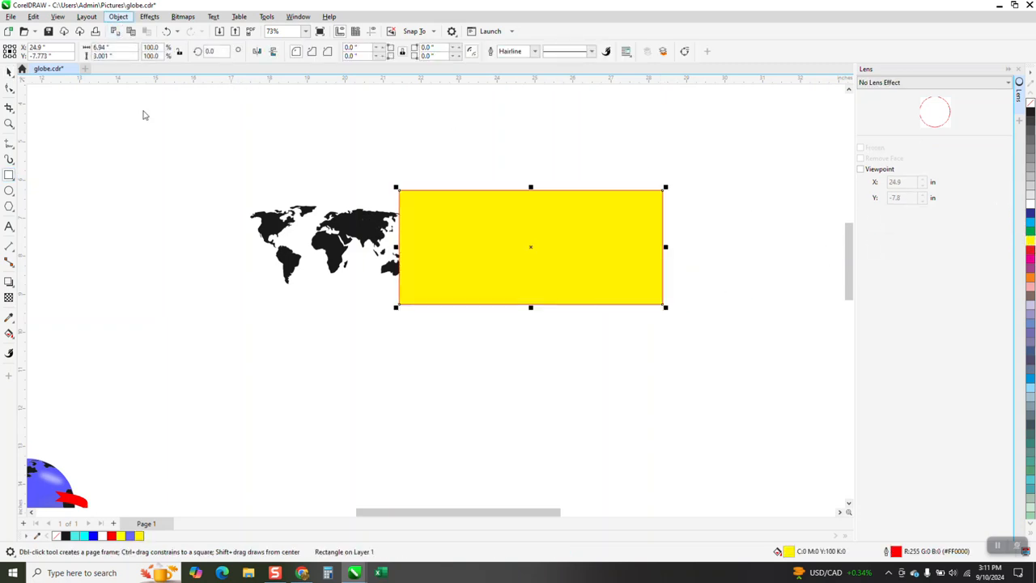
mouse_move(251, 189)
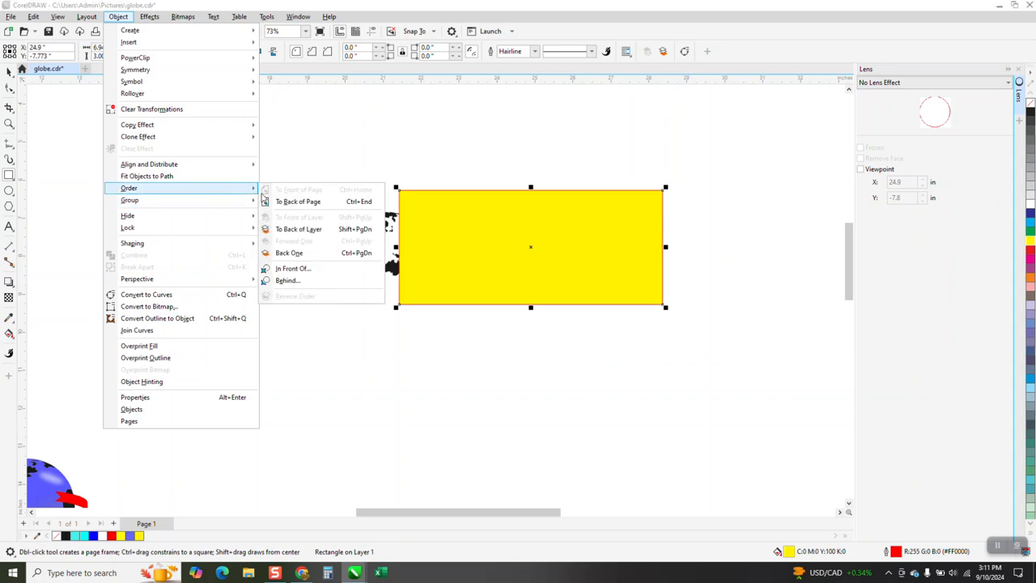
left_click(298, 202)
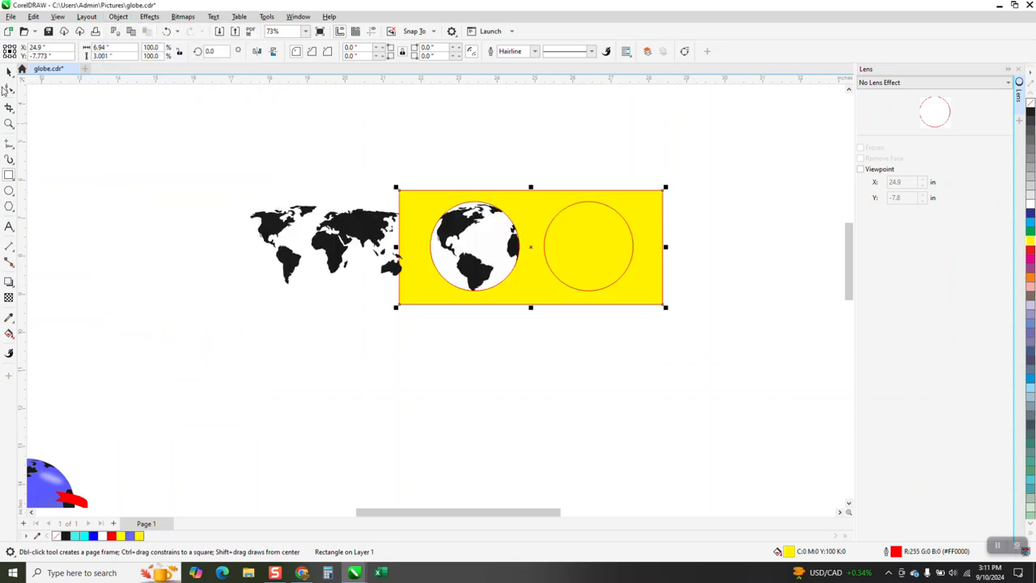
Remove the outline from the fish-eye globe and ungroup all of its objects
key("space")
left_click(477, 227)
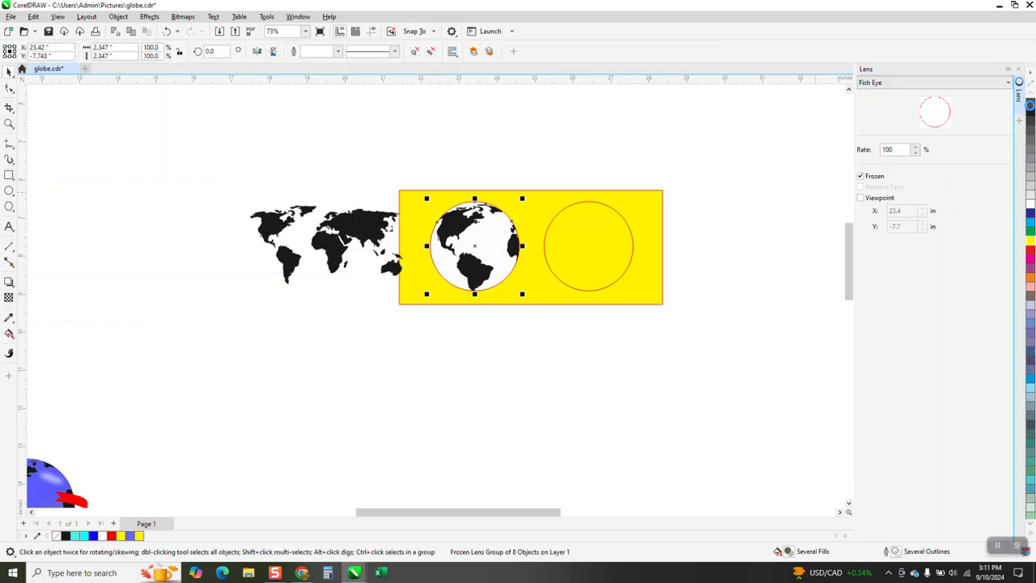
left_click(119, 17)
mouse_move(142, 204)
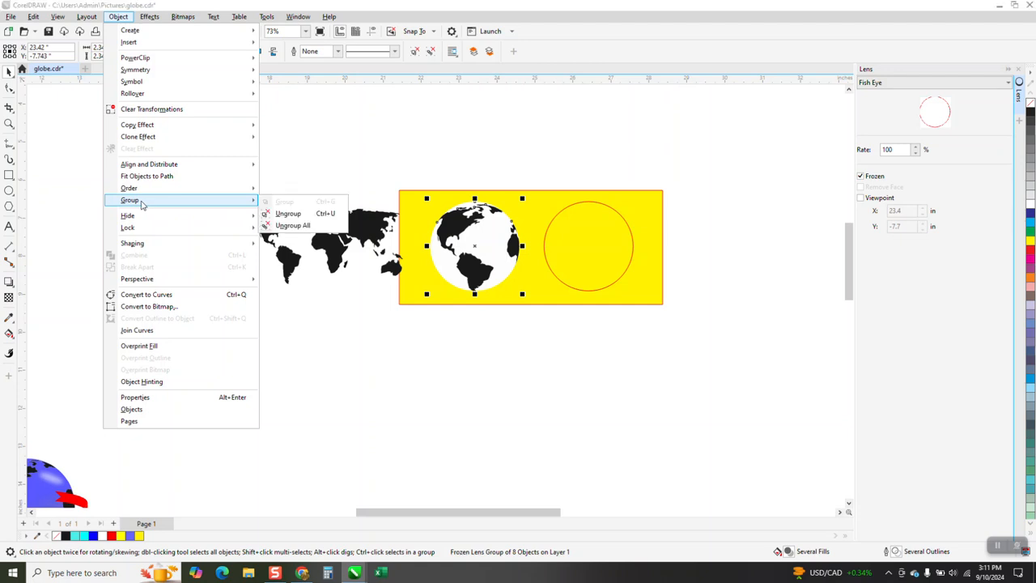
left_click(283, 225)
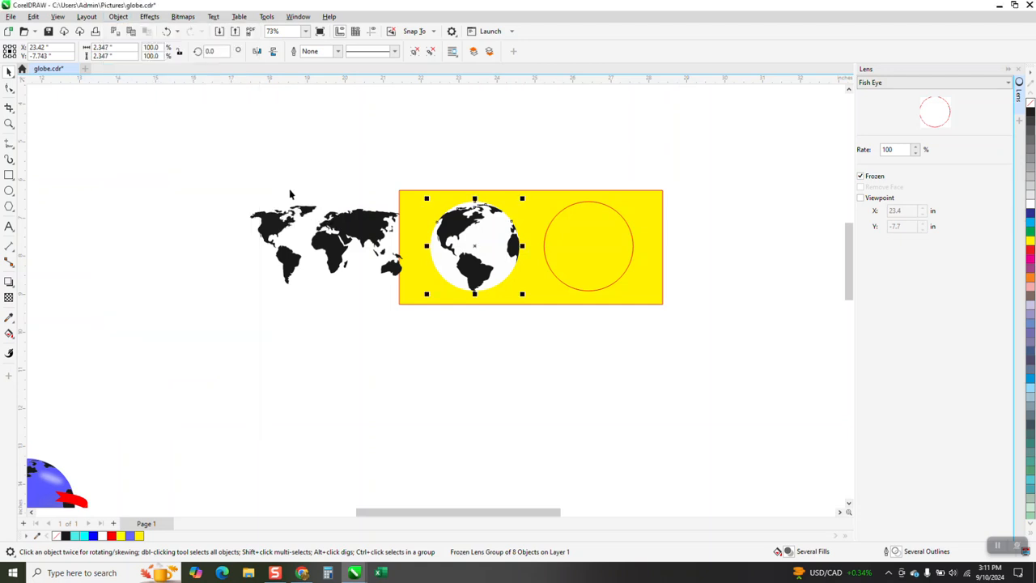
Move the unfilled and white background circles 3 in down from the continents and delete them
left_click(495, 247)
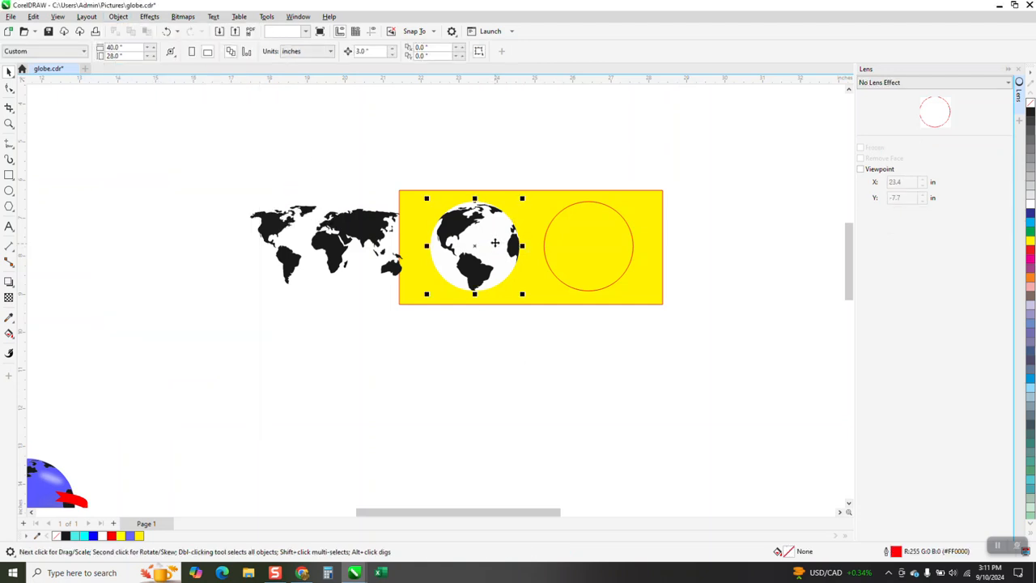
key("Down")
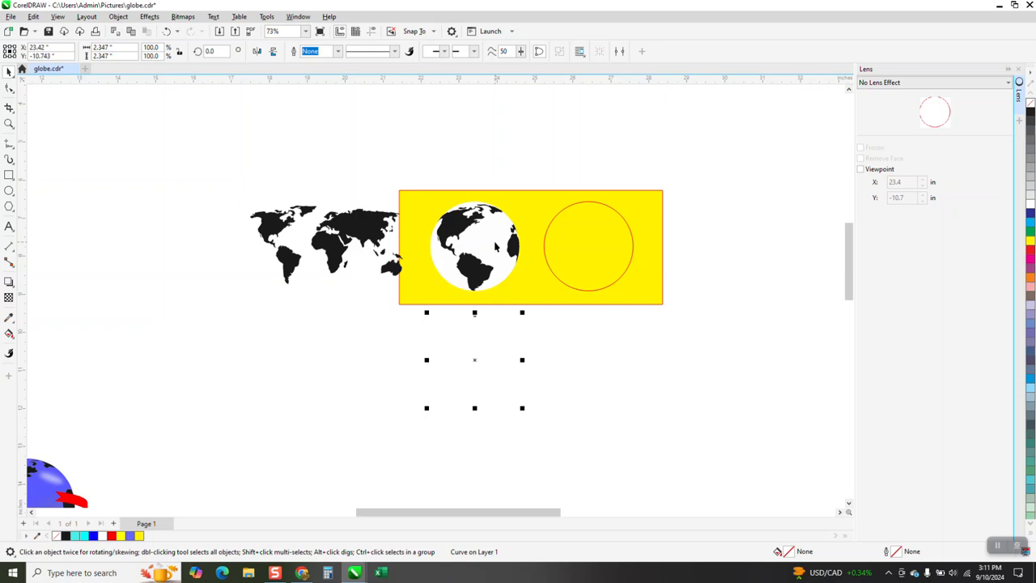
left_click_drag(377, 304, 598, 428)
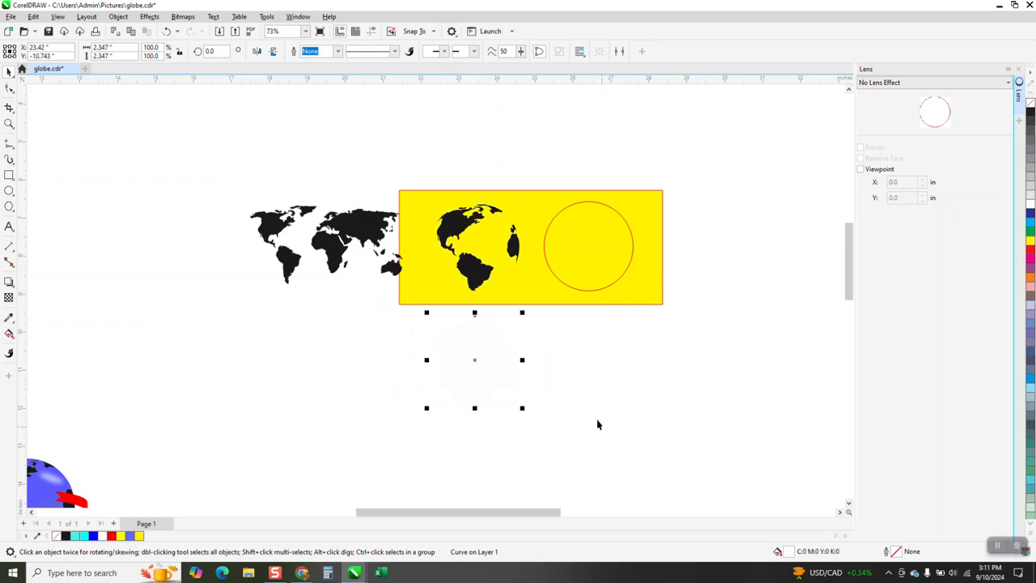
left_click(595, 413)
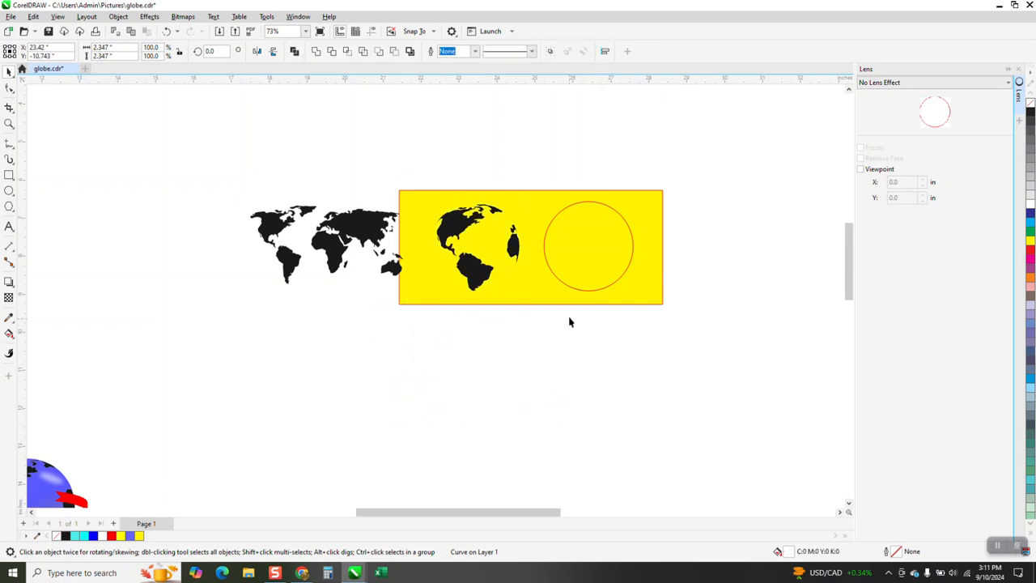
Duplicate the unfilled circle 3 in to the right, and fill the original with cyan tinted with blue to C:100 M:27
left_click(584, 264)
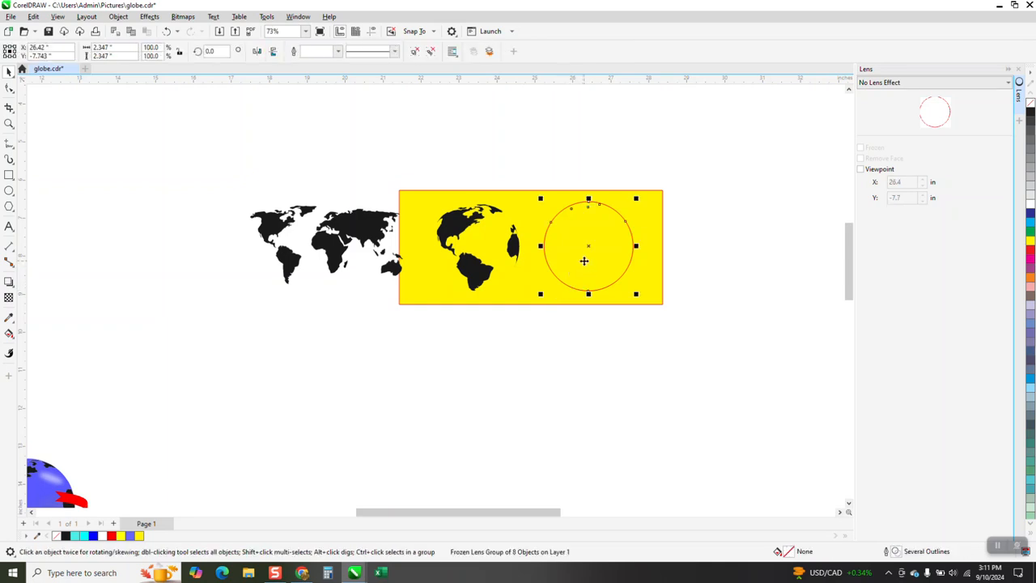
key("ctrl+d")
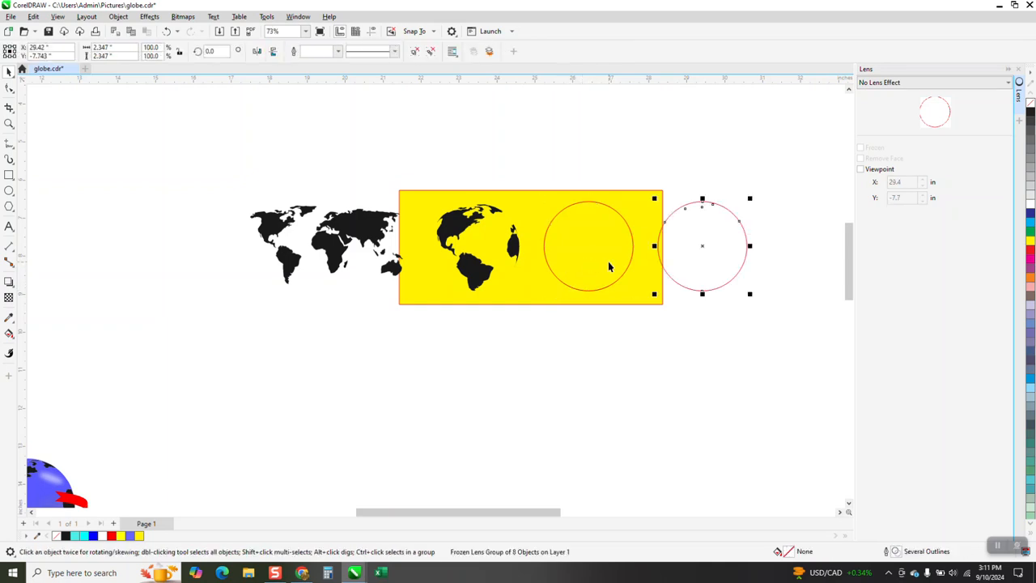
left_click(608, 264)
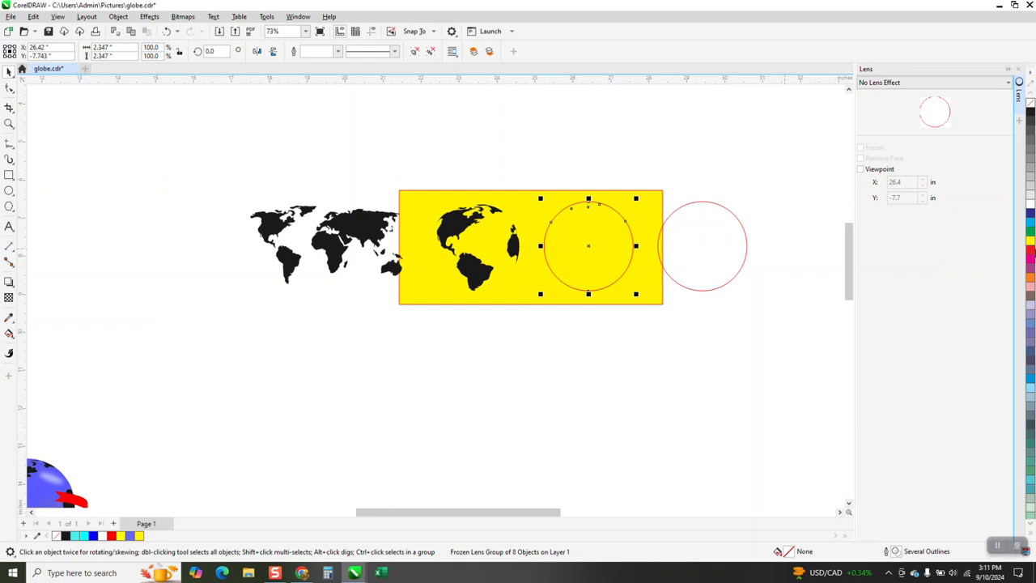
left_click(1029, 227)
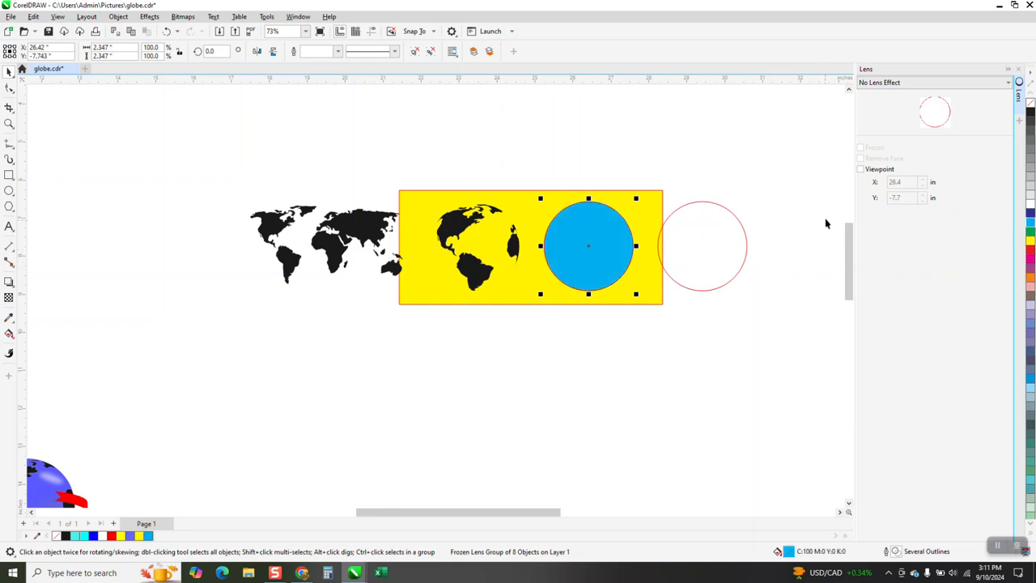
left_click(1029, 213, "ctrl")
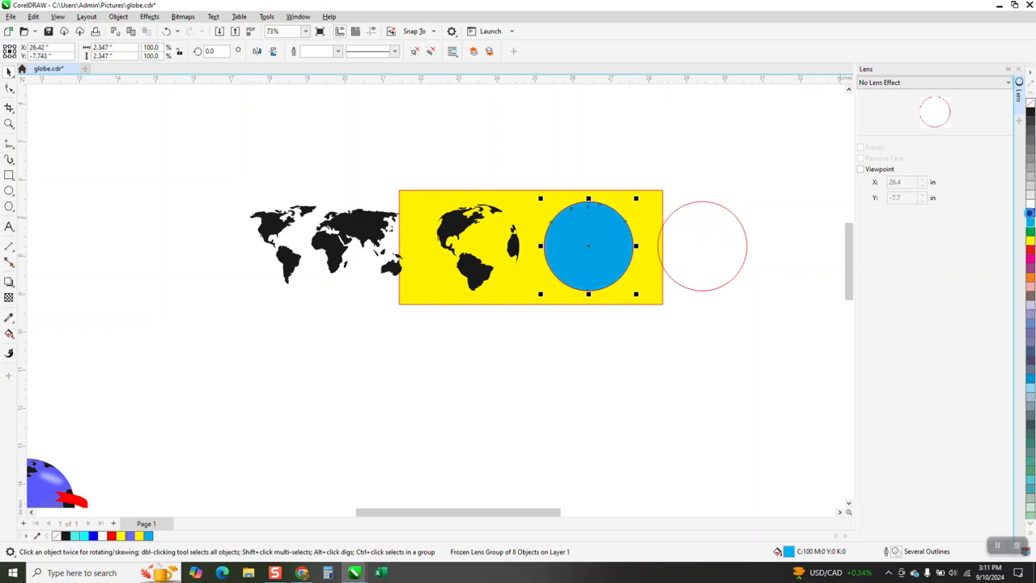
left_click(1031, 215, "ctrl")
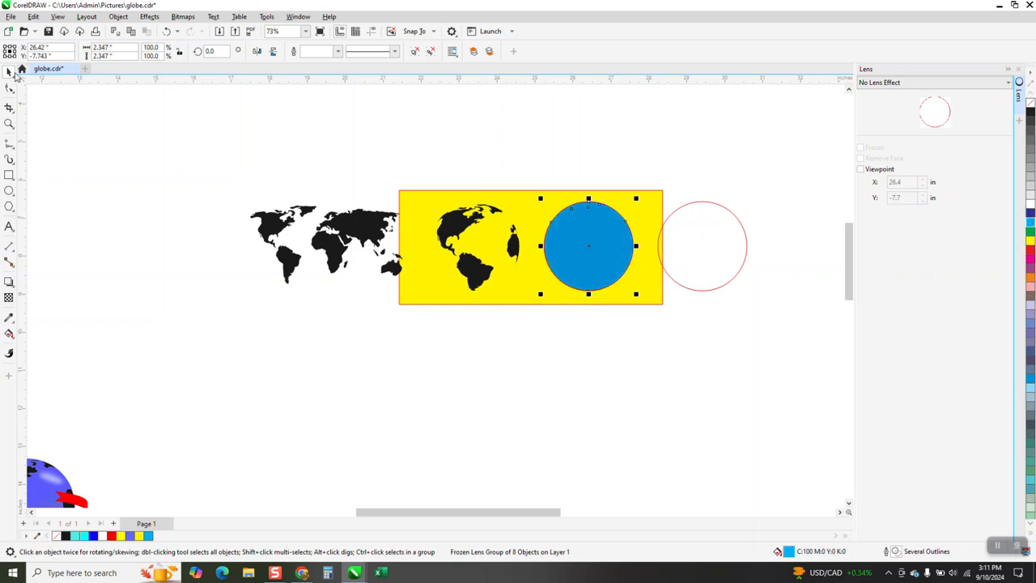
Move the blue circle 3 in left and behind the continents at the back of the page, and delete the yellow rectangle
left_click(615, 252)
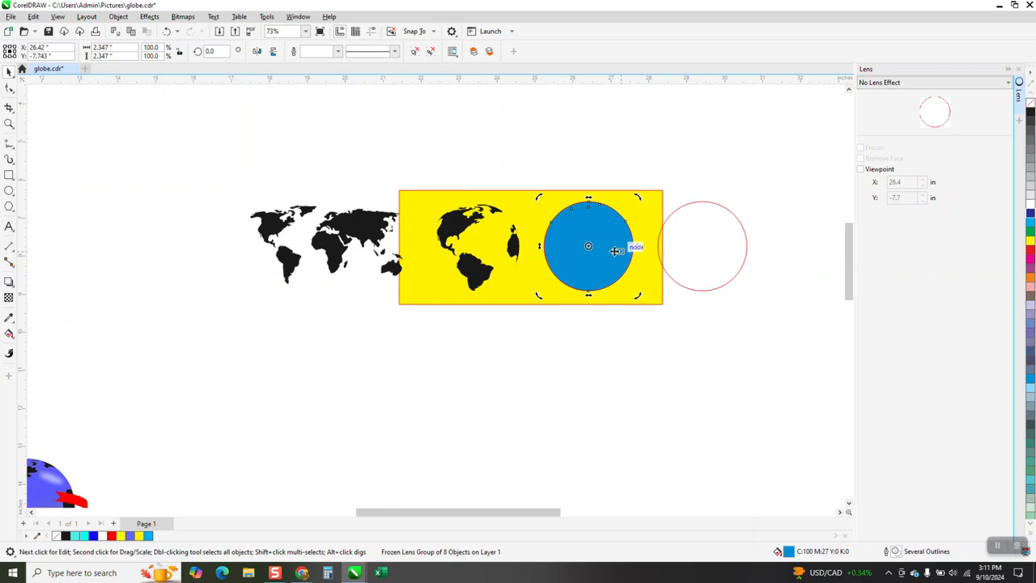
key("Left")
left_click(118, 16)
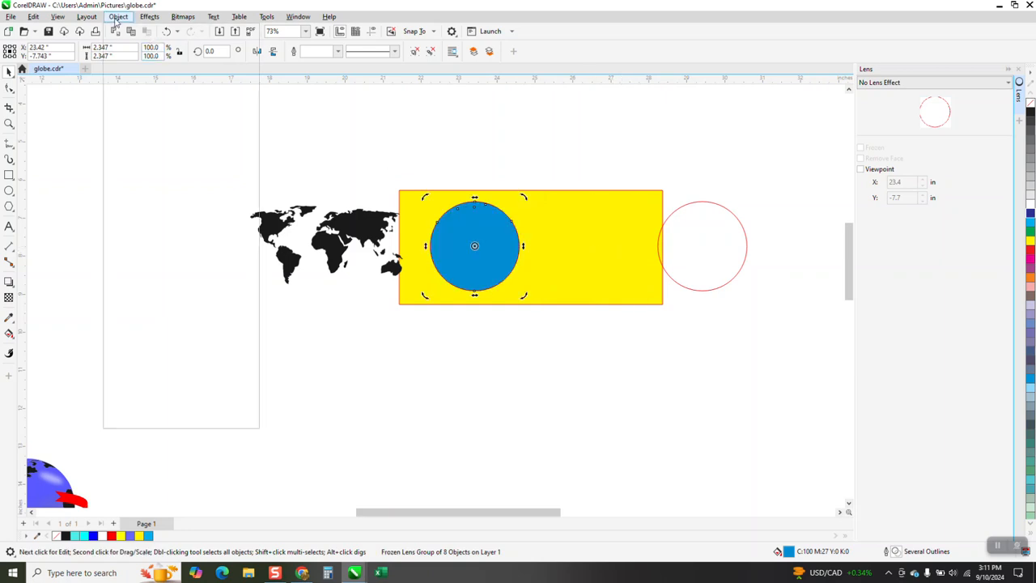
mouse_move(235, 189)
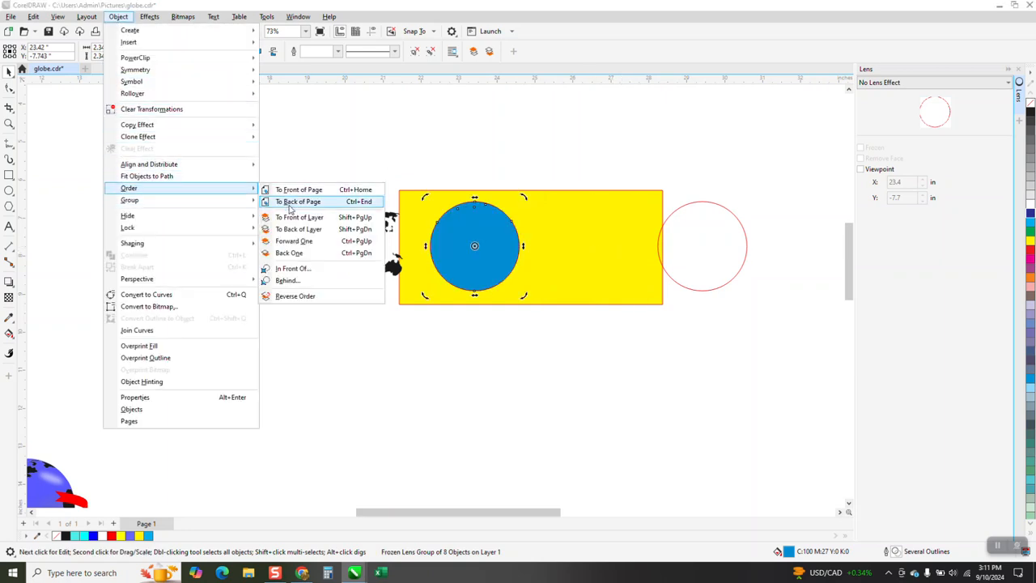
left_click(287, 201)
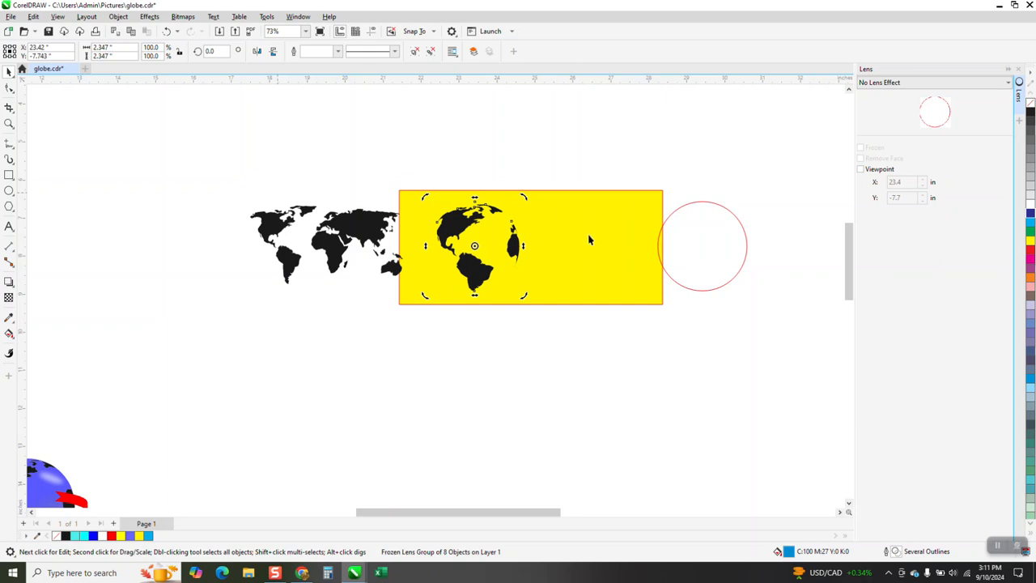
left_click(606, 224)
key("Delete")
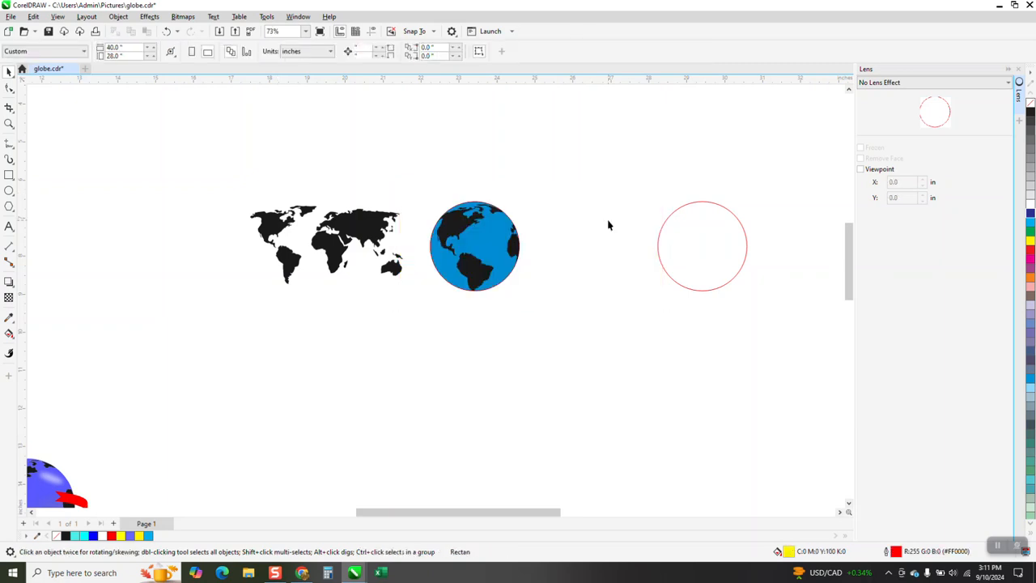
Try to apply a linear fountain fill to the globe's blue circle, darkening to black toward its lower-right edge
left_click(9, 123)
left_click_drag(407, 203, 579, 327)
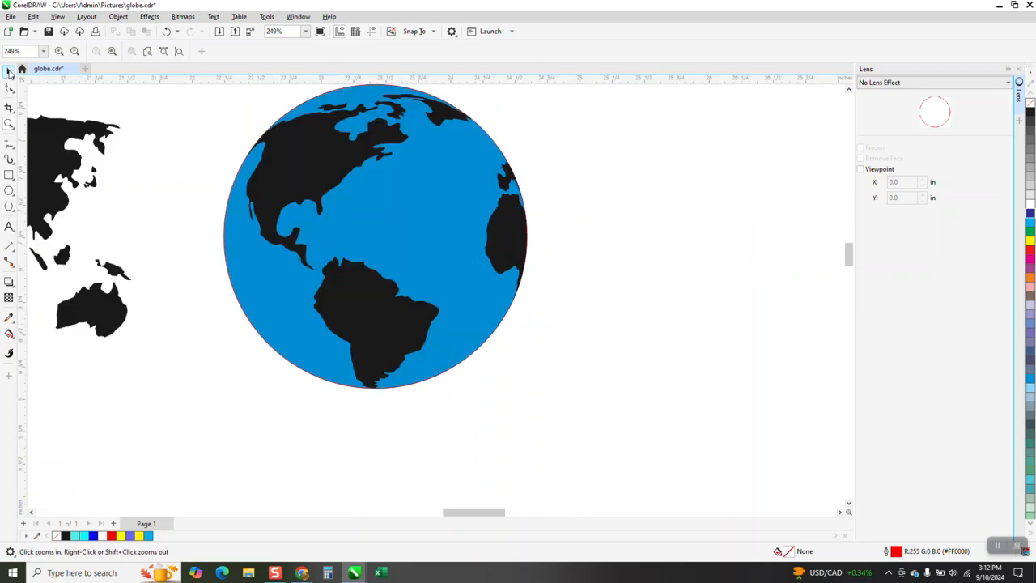
key("space")
left_click(441, 211)
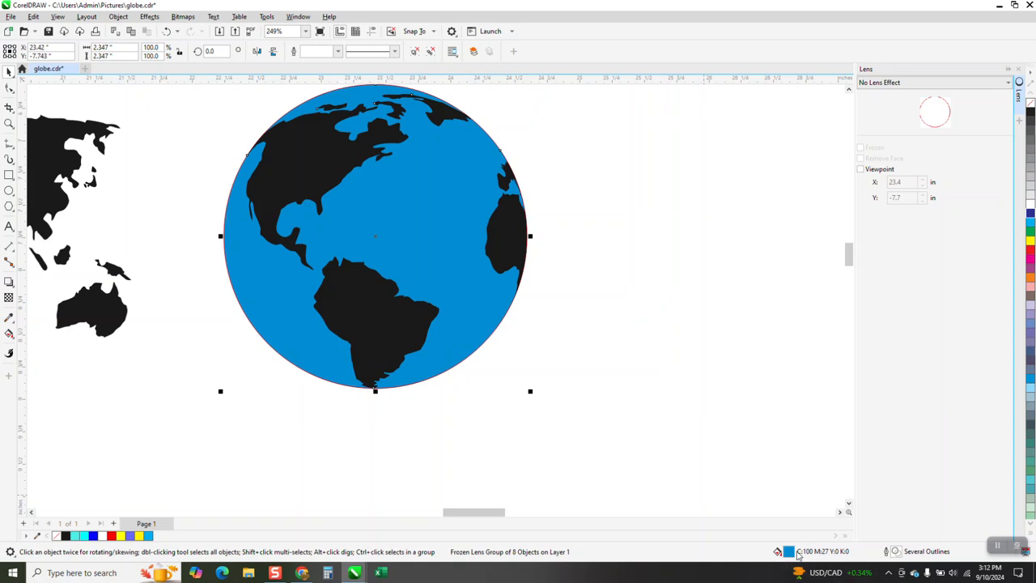
left_click(15, 339)
left_click(50, 333)
left_click_drag(394, 200, 502, 379)
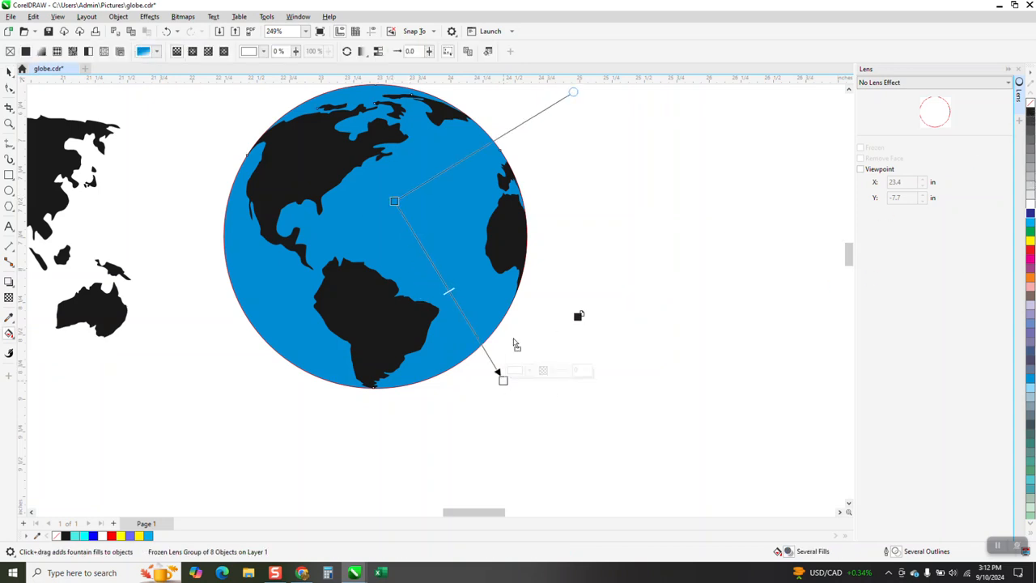
left_click(503, 381)
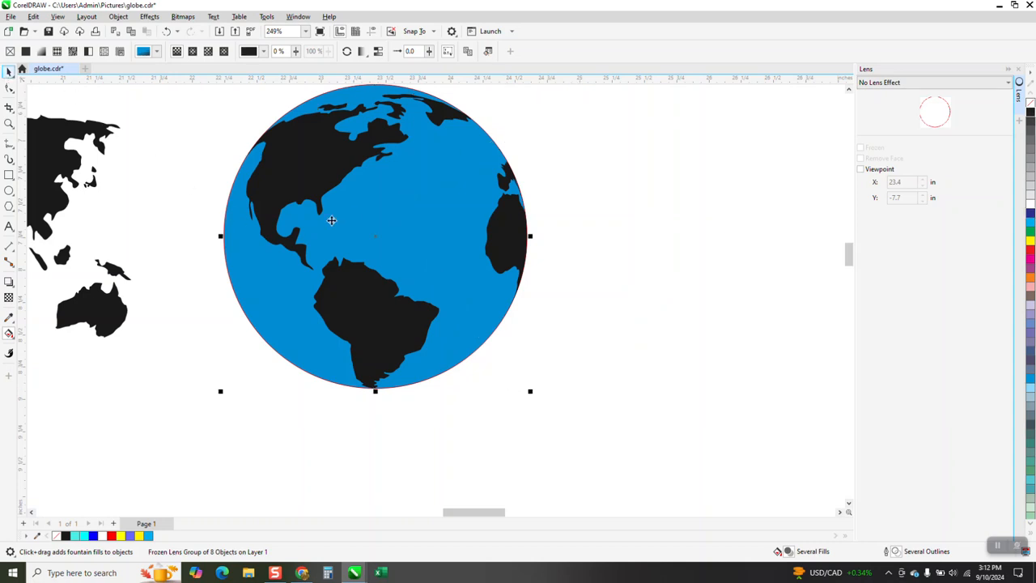
Move the blue circle 3 in right and 3 in down from the continents, and delete it
scroll(331, 222, "down", 2)
key("Right")
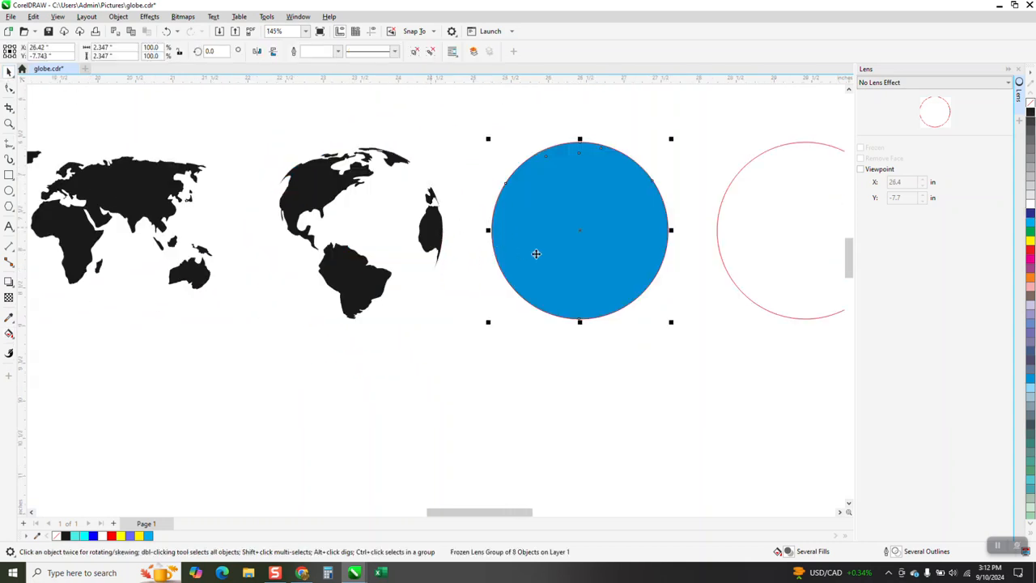
left_click(9, 333)
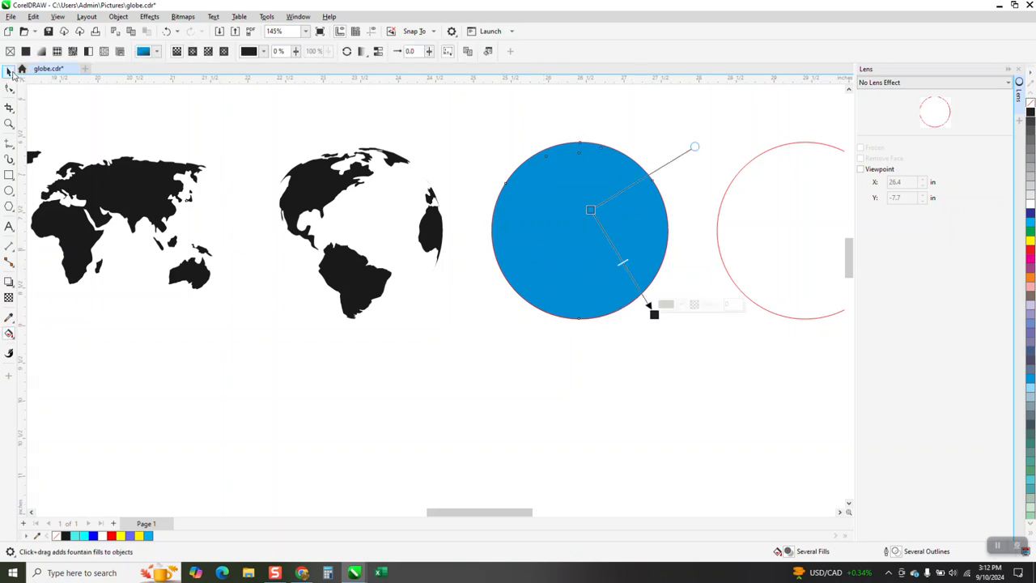
key("space")
left_click(624, 223)
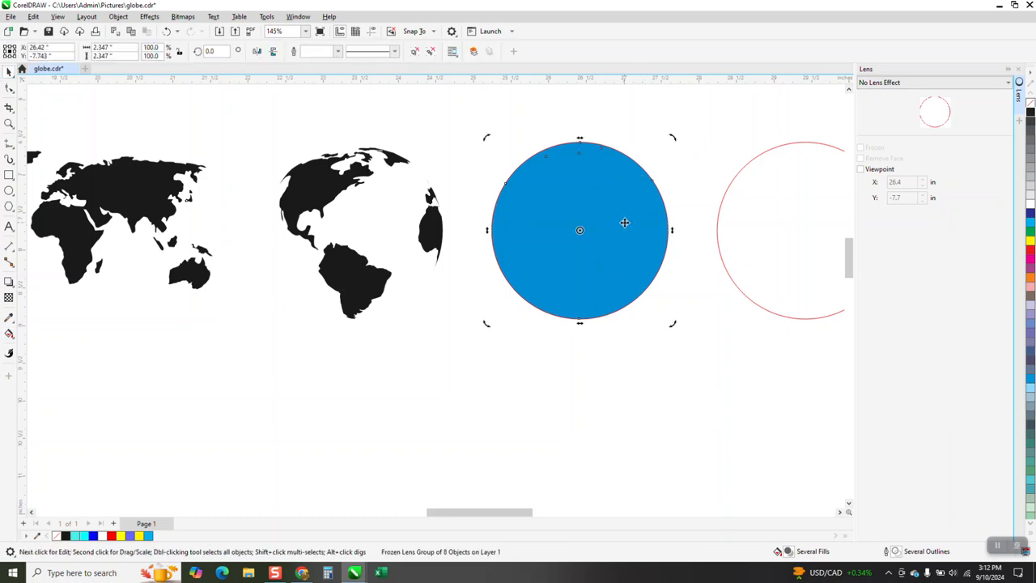
key("Down")
key("Delete")
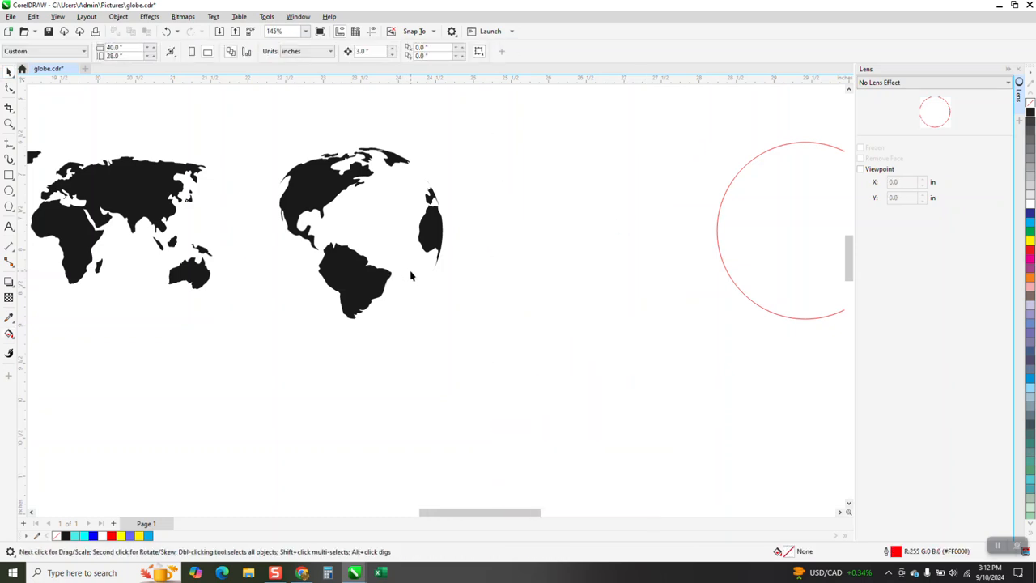
Undo the deletion and the downward move of the blue circle
scroll(411, 279, "down", 5)
scroll(407, 361, "down", 2)
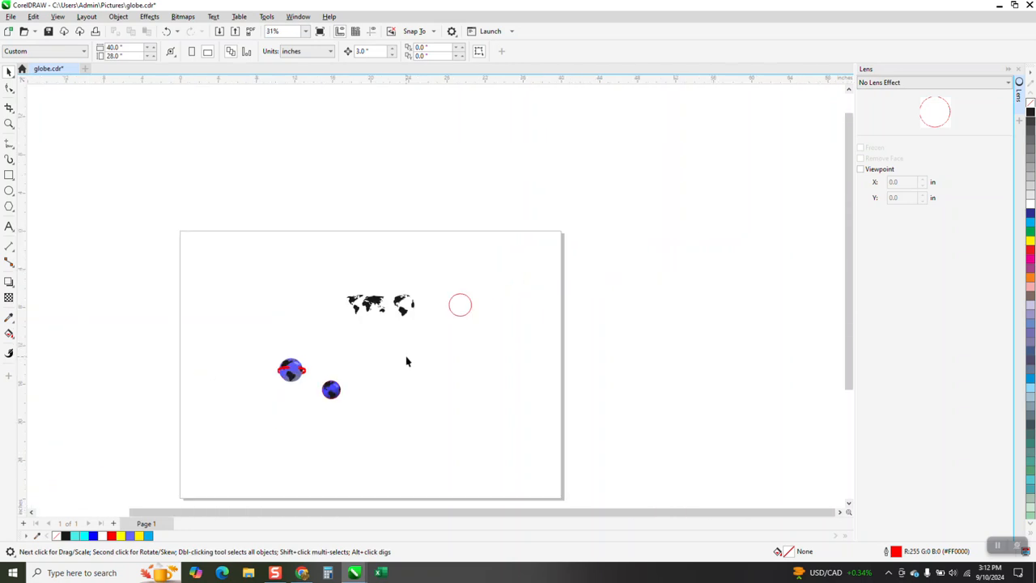
left_click(165, 32)
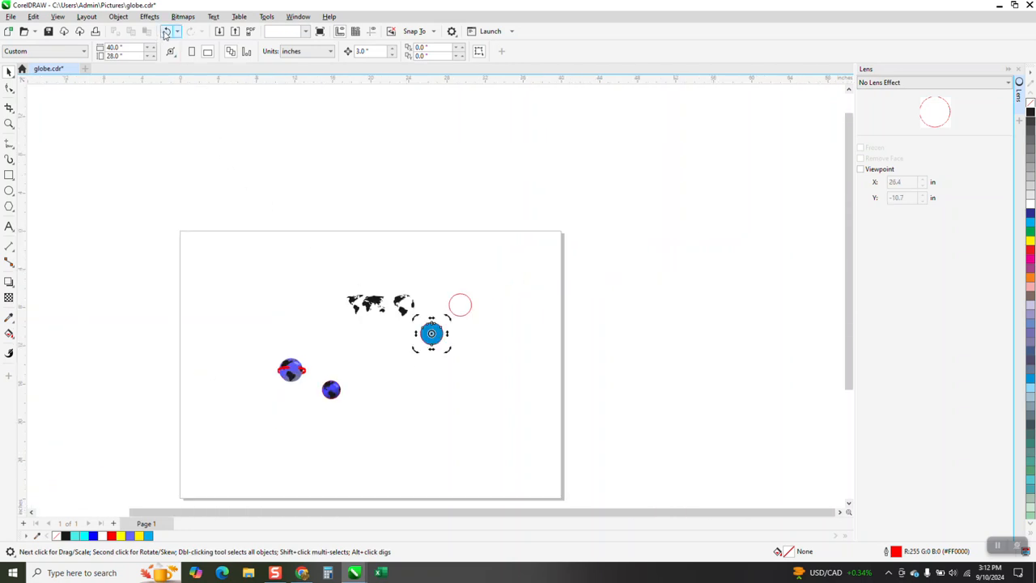
key("ctrl+z")
Remove the outline from the blue circle beside the continents and delete the circle
left_click(9, 123)
left_click_drag(392, 280, 486, 340)
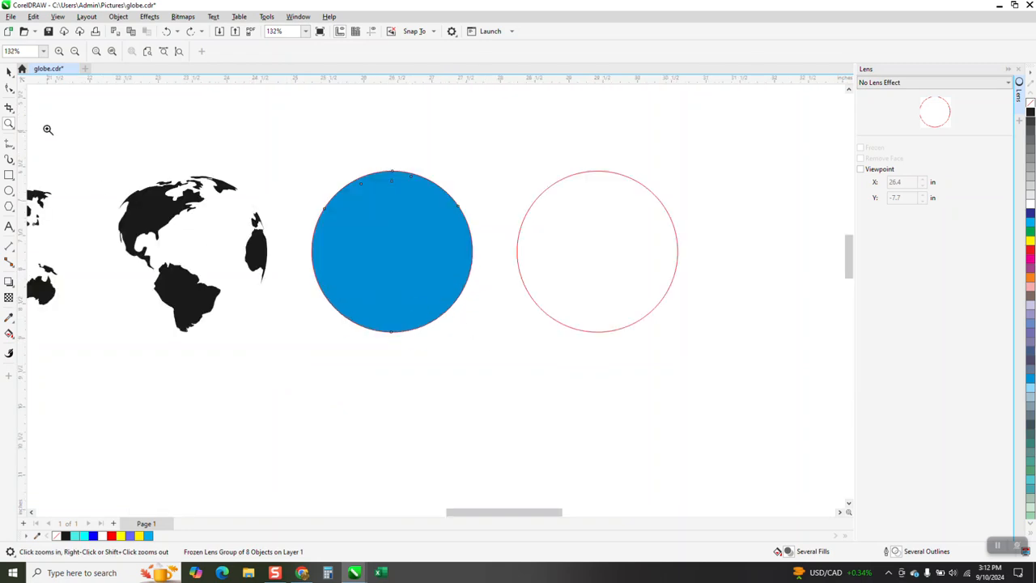
left_click(9, 71)
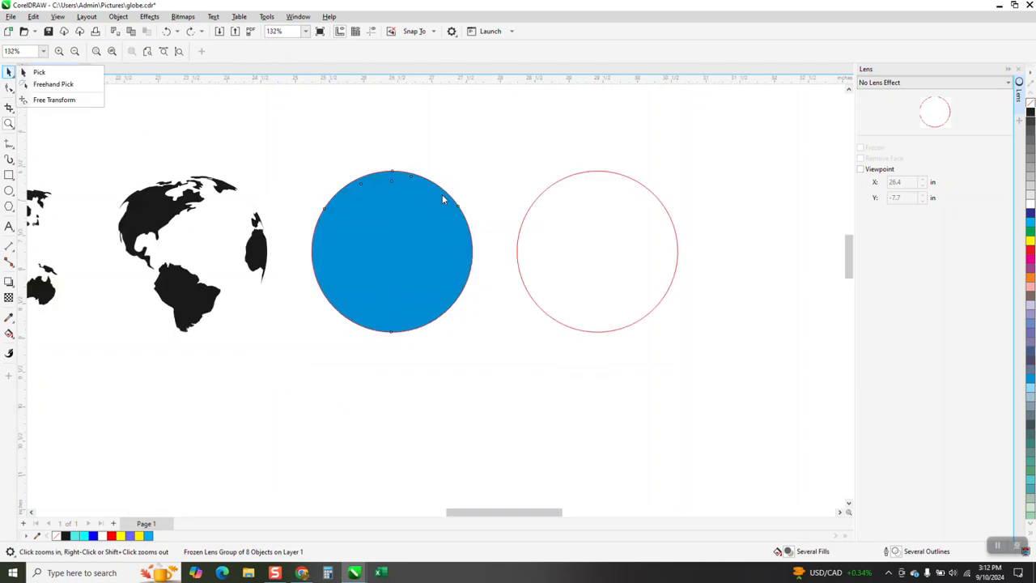
left_click(459, 258)
left_click(9, 71)
right_click(1030, 107)
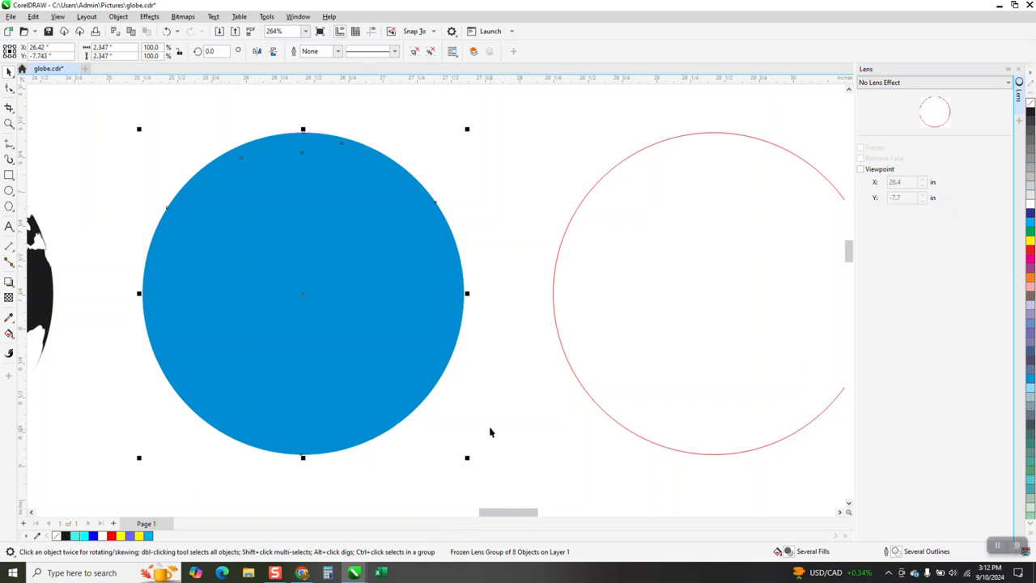
scroll(462, 394, "down", 1)
key("Delete")
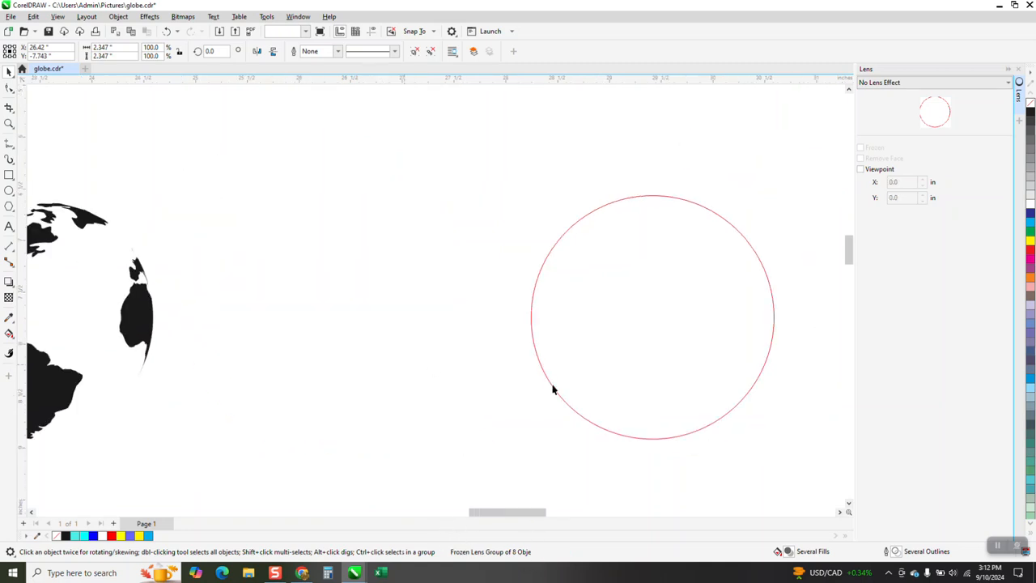
Create a filled object from the remaining red-outlined circle with Smart Fill
left_click(9, 334)
left_click(557, 340)
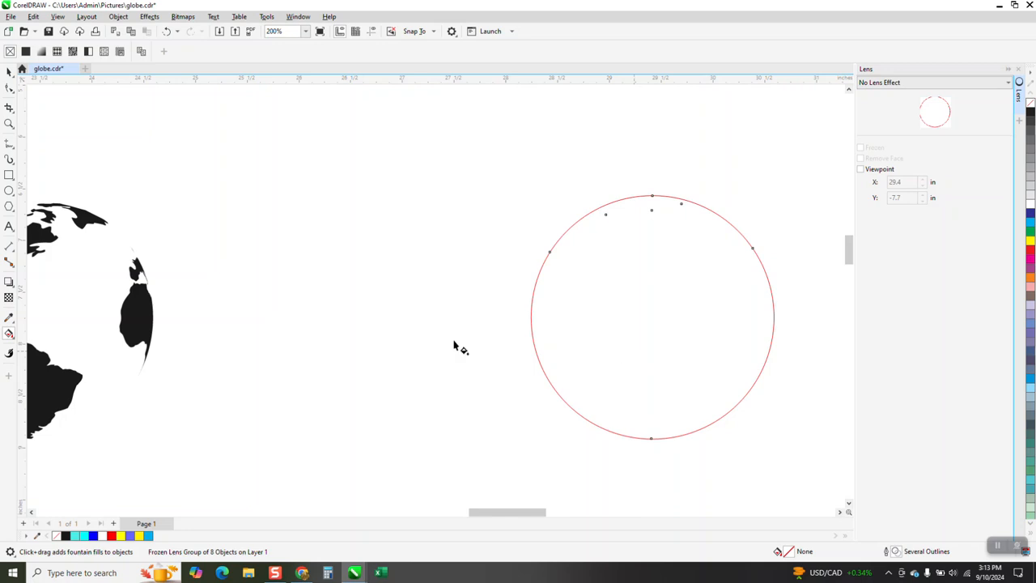
left_click(8, 72)
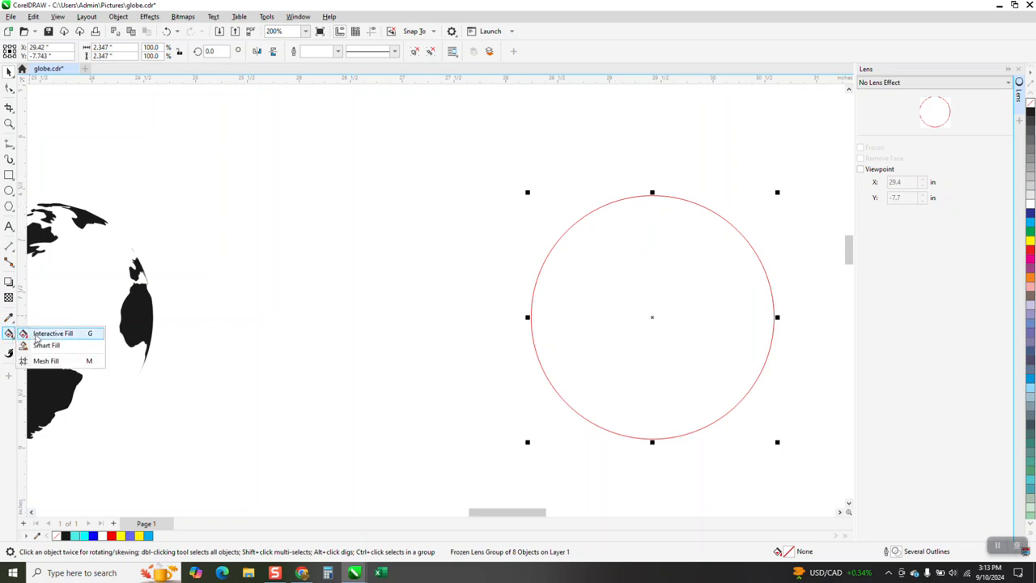
left_click(42, 344)
left_click(604, 337)
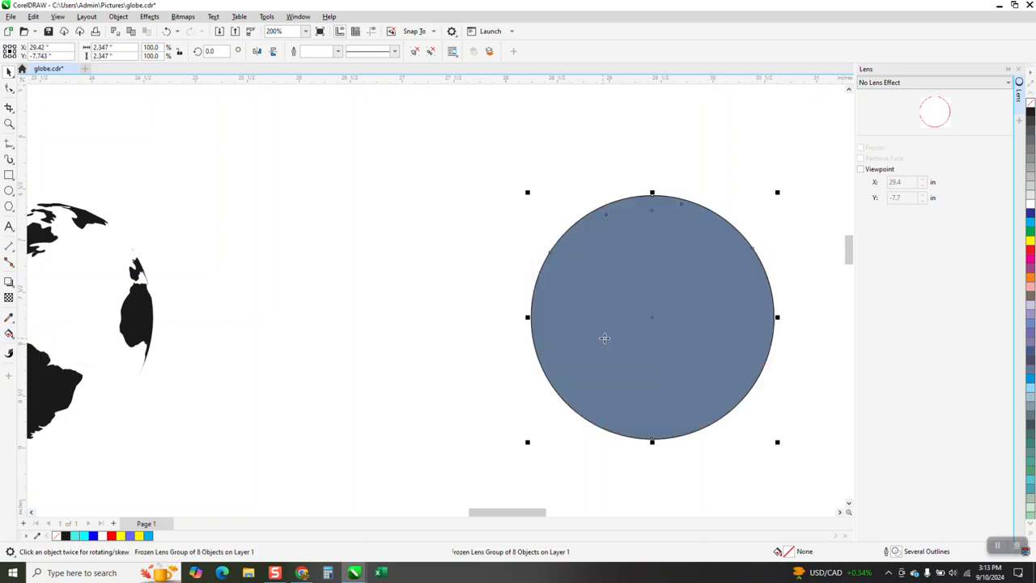
Fill the new circle with blue and lighten it with white to C:73 M:73
left_click(1029, 214)
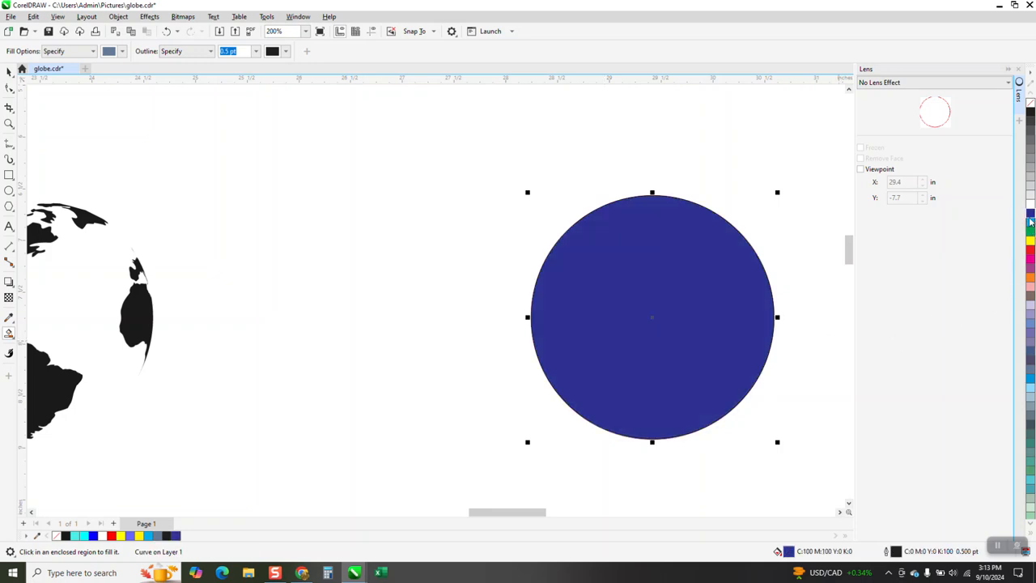
left_click(1030, 207, "ctrl")
left_click(1030, 207, "ctrl")
left_click(1030, 207, "ctrl")
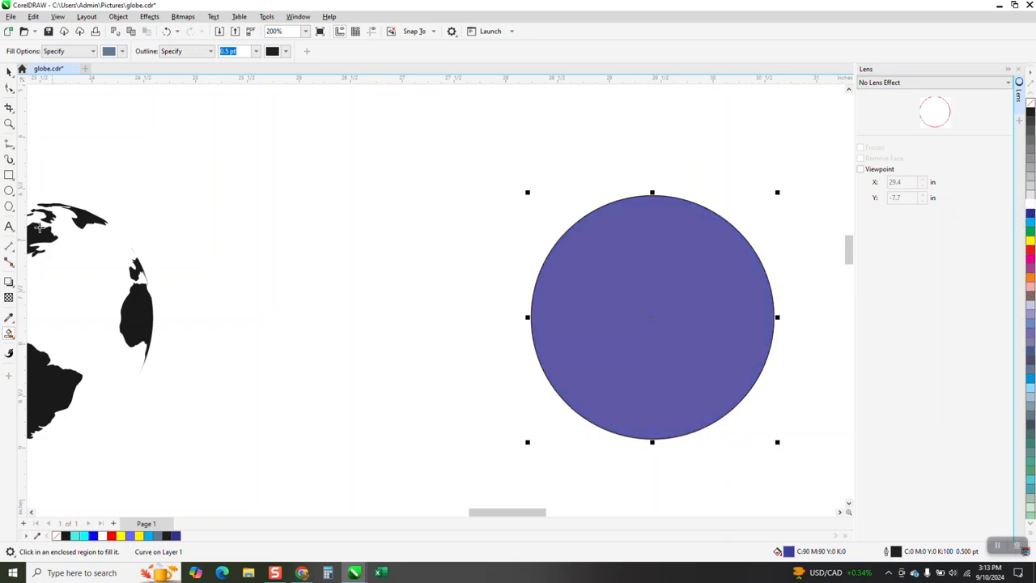
Apply a linear fountain fill from the circle's centre past its lower-right edge, going from the lightened blue to black
left_click(13, 338)
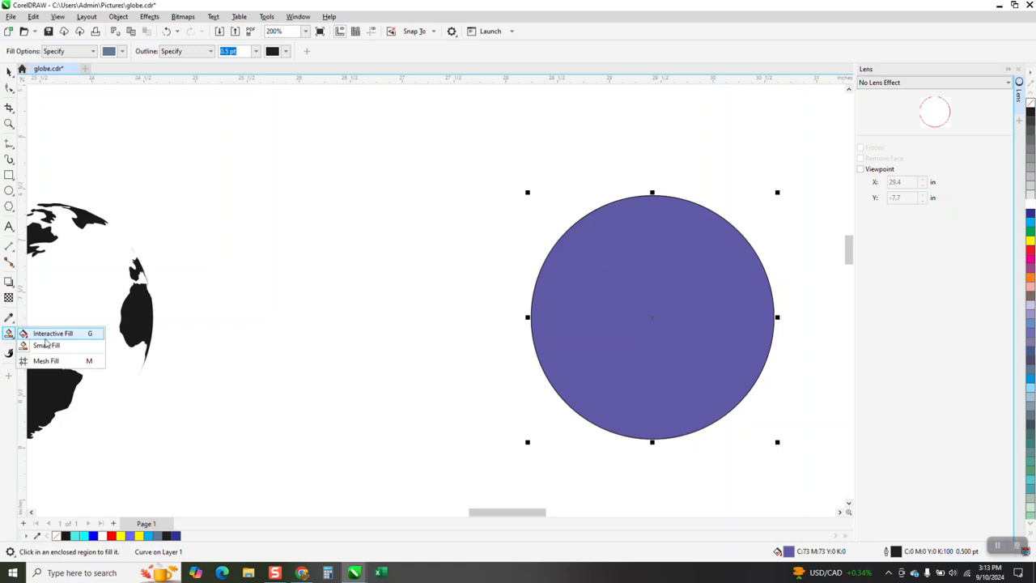
left_click(50, 333)
left_click_drag(632, 302, 753, 453)
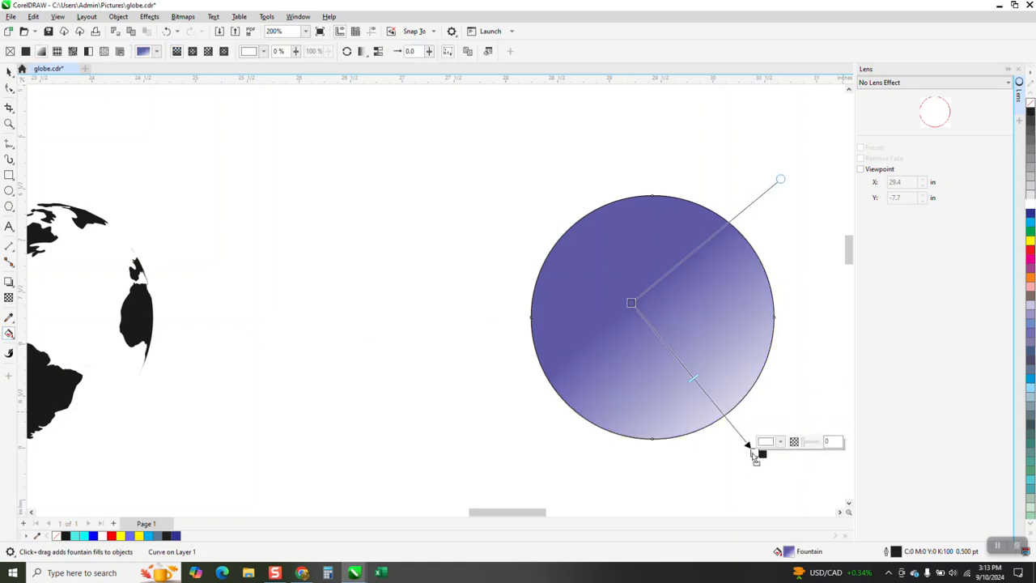
left_click_drag(753, 453, 752, 450)
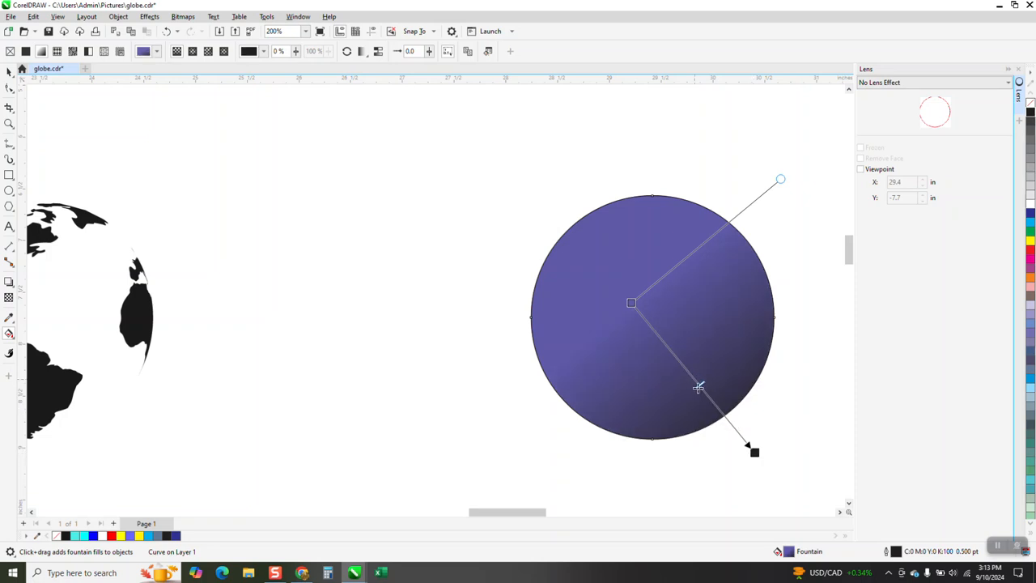
left_click(380, 266)
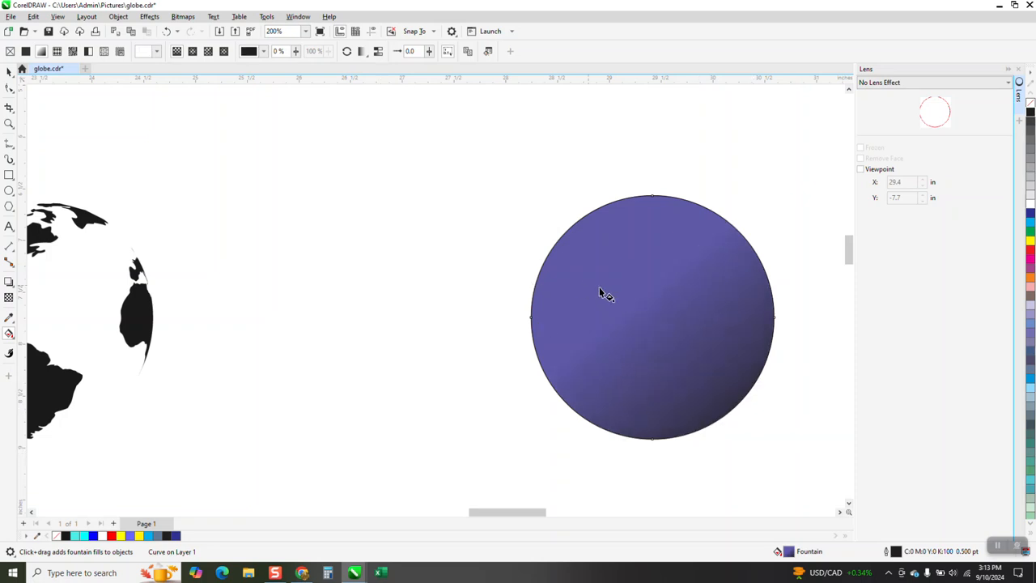
Move the gradient circle 6 in left onto the continents and send it to the back of the page
left_click(9, 73)
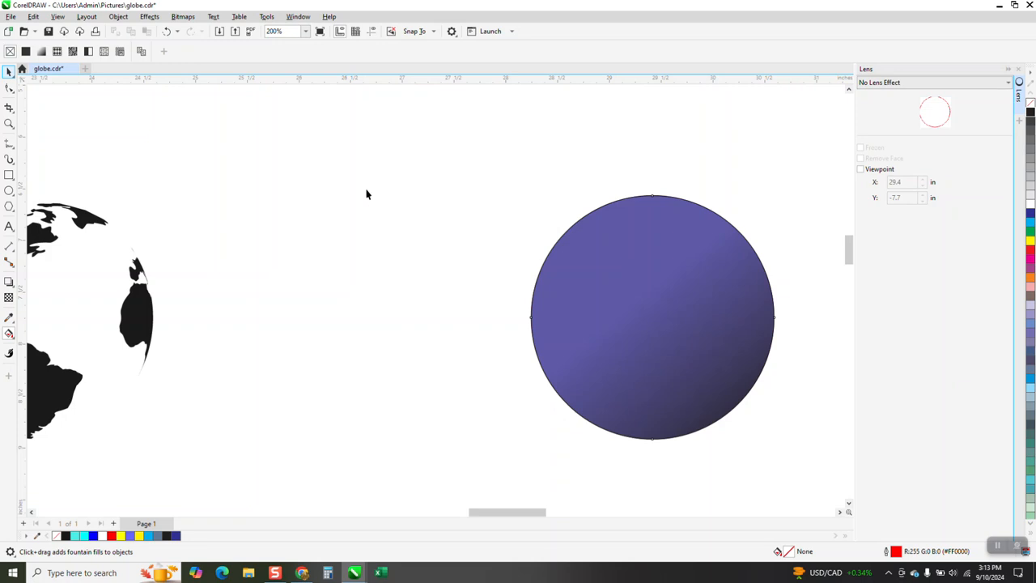
left_click(625, 274)
key("Left")
key("Left")
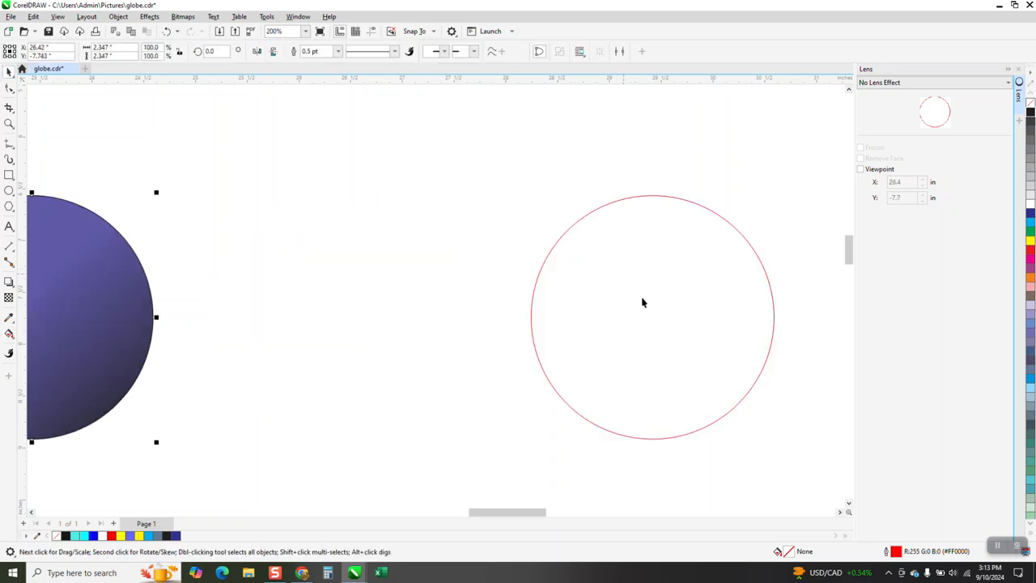
scroll(642, 300, "down", 1)
left_click(128, 20)
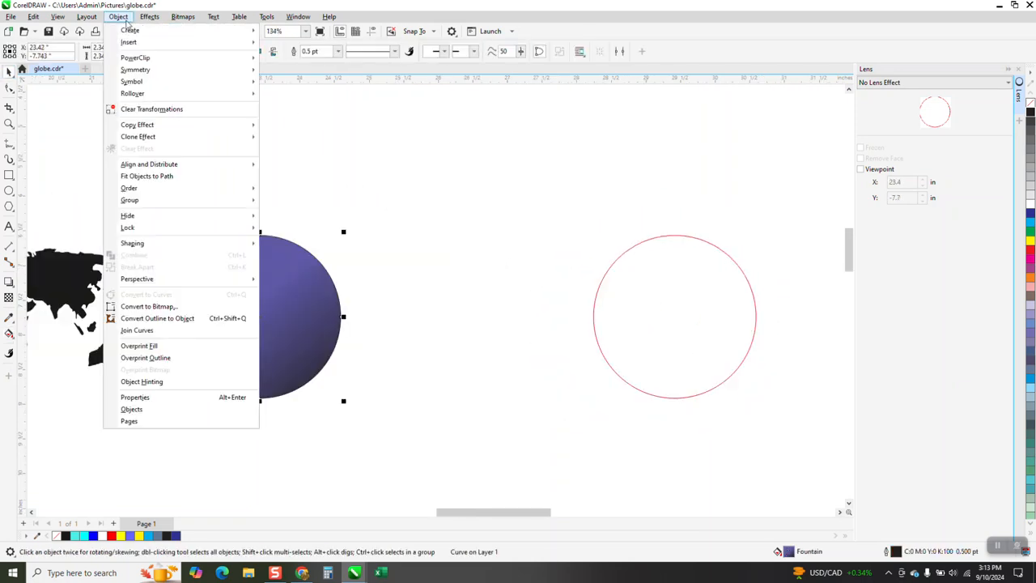
mouse_move(128, 190)
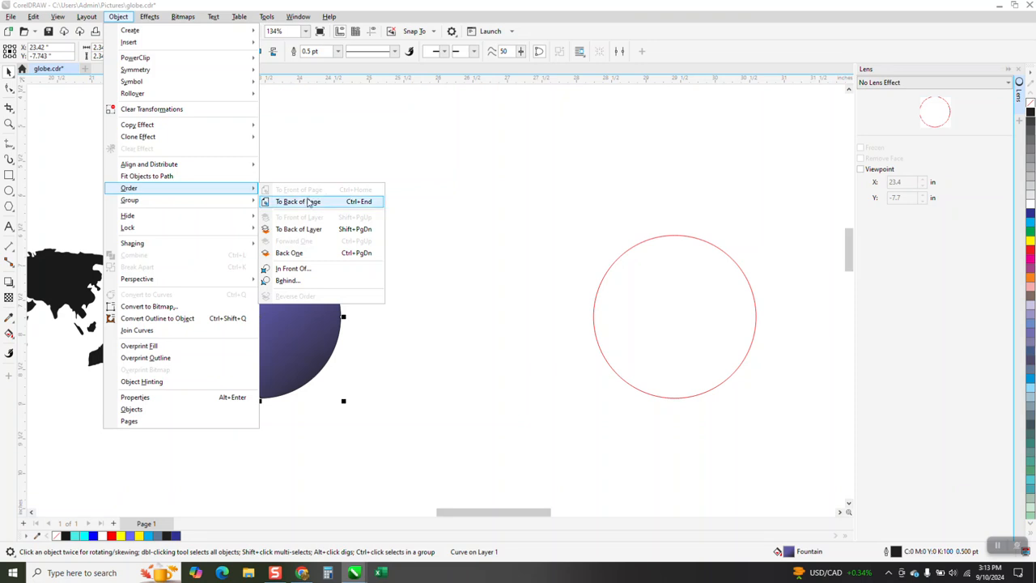
left_click(308, 202)
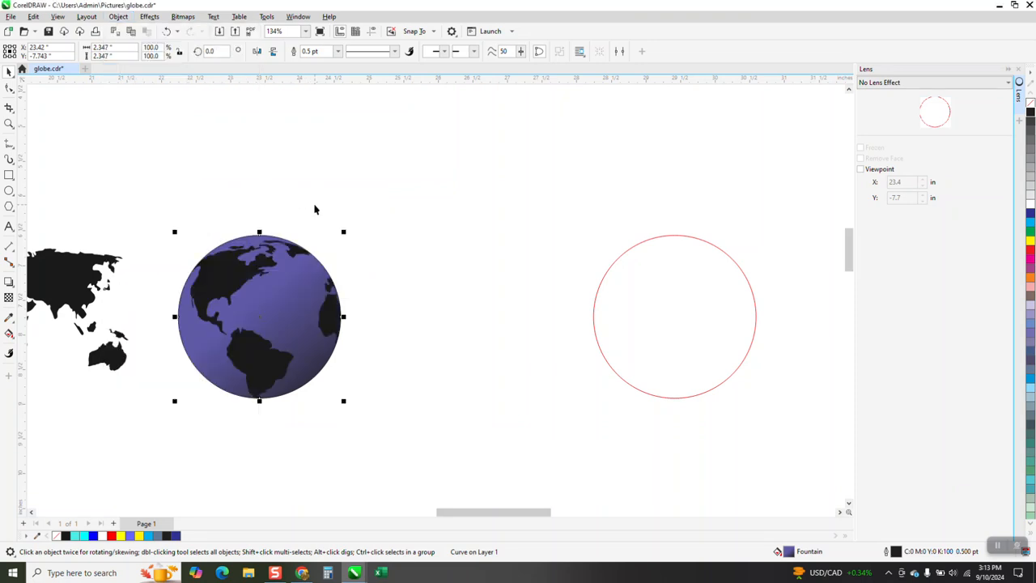
Shift the start of the globe's fountain fill toward the lower right, confining the dark shading to that edge
mouse_move(150, 204)
left_mouse_down()
mouse_move(365, 377)
mouse_move(557, 428)
left_mouse_up()
key("space")
left_click(326, 275)
left_click(380, 365)
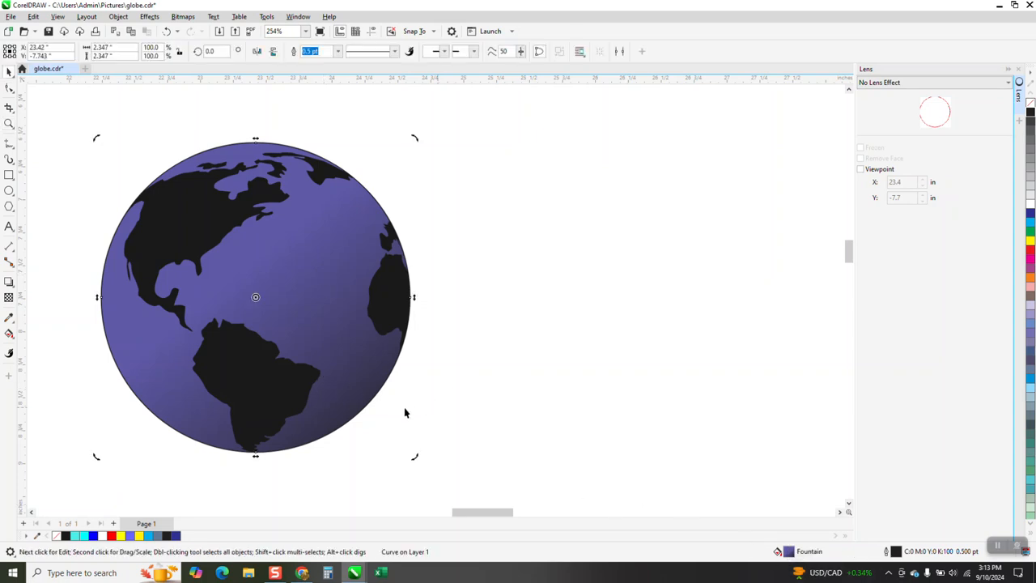
left_click(11, 335)
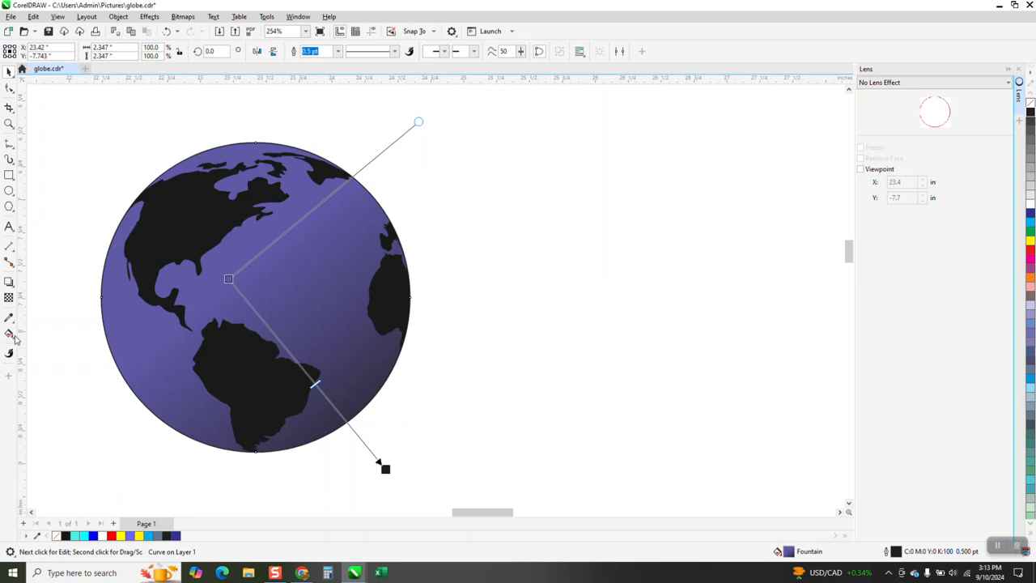
left_click_drag(228, 279, 297, 327)
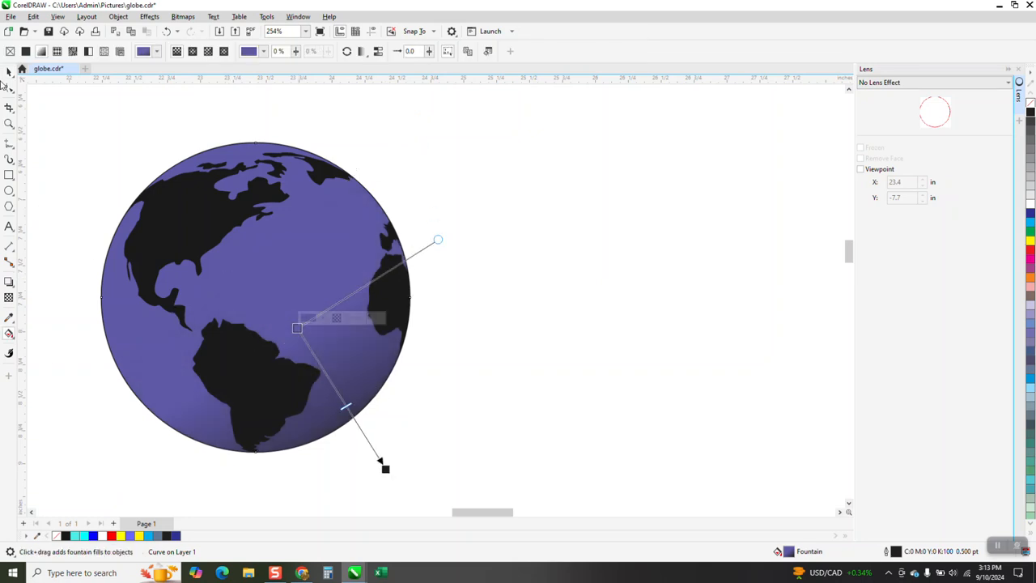
left_click(410, 212)
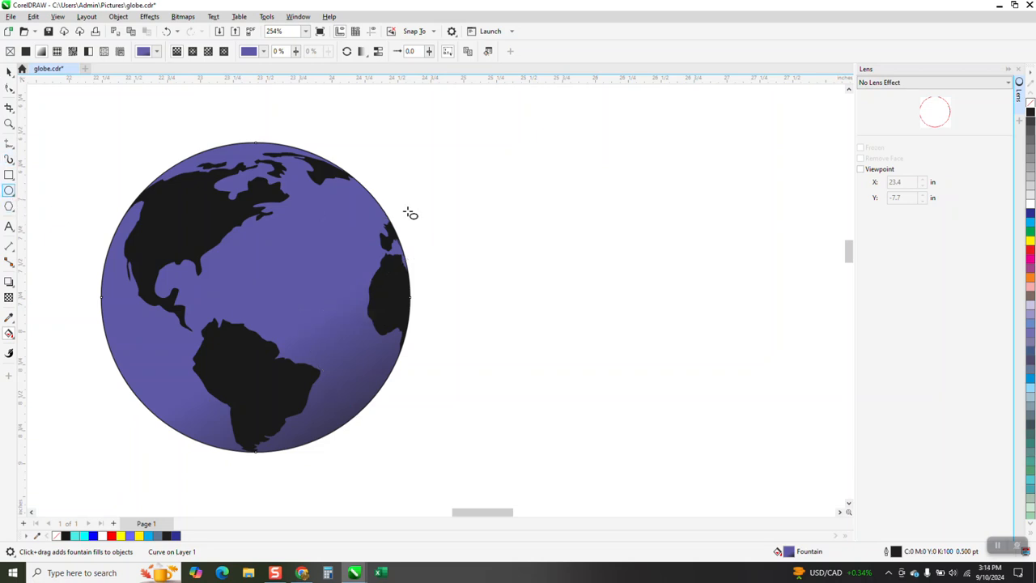
Draw an ellipse about 0.39 by 0.16 in and place it on the globe's upper-right ocean, rotated to about 346°
key("F7")
left_click_drag(477, 189, 419, 216)
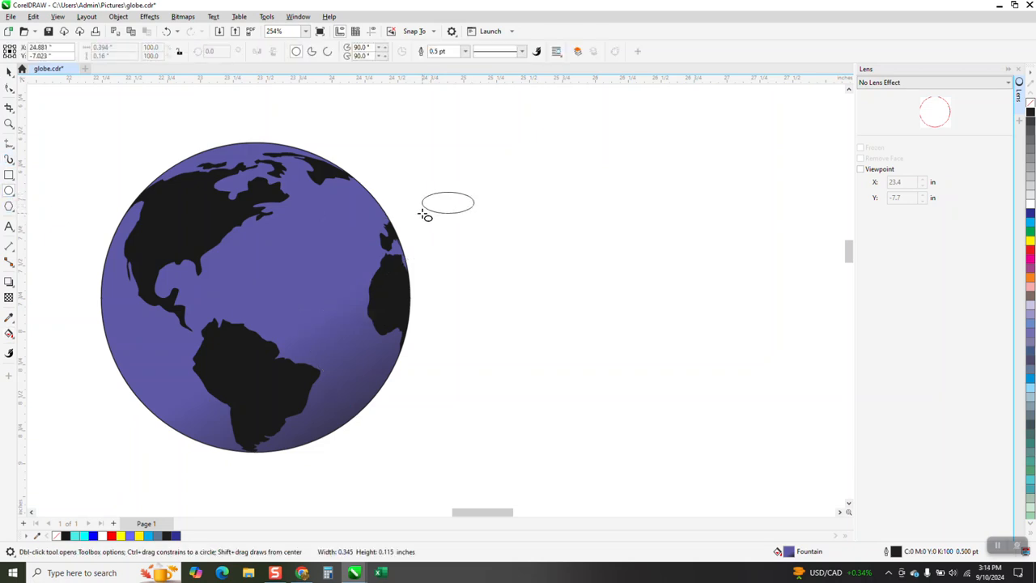
left_click(7, 73)
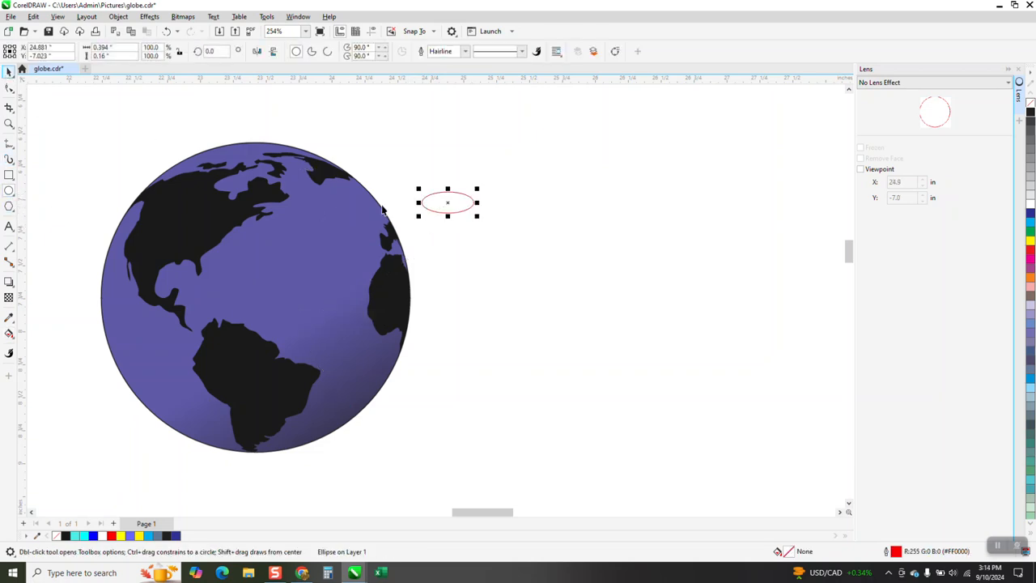
left_click_drag(425, 206, 367, 201)
left_click(332, 207)
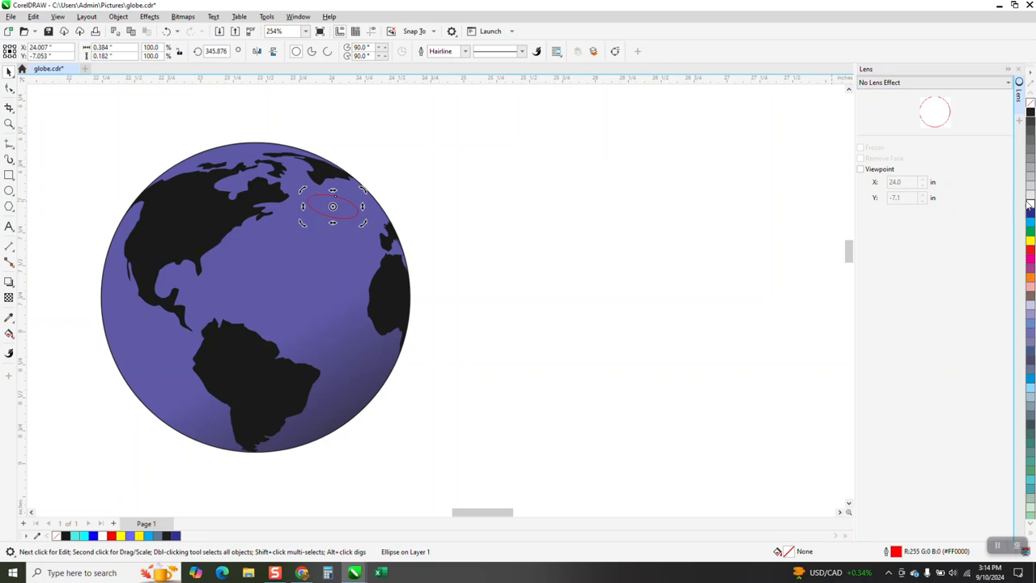
Fill the small ellipse white, remove its outline, and apply a Gaussian Blur with a 29.4-pixel radius
left_click(1029, 204)
right_click(1030, 105)
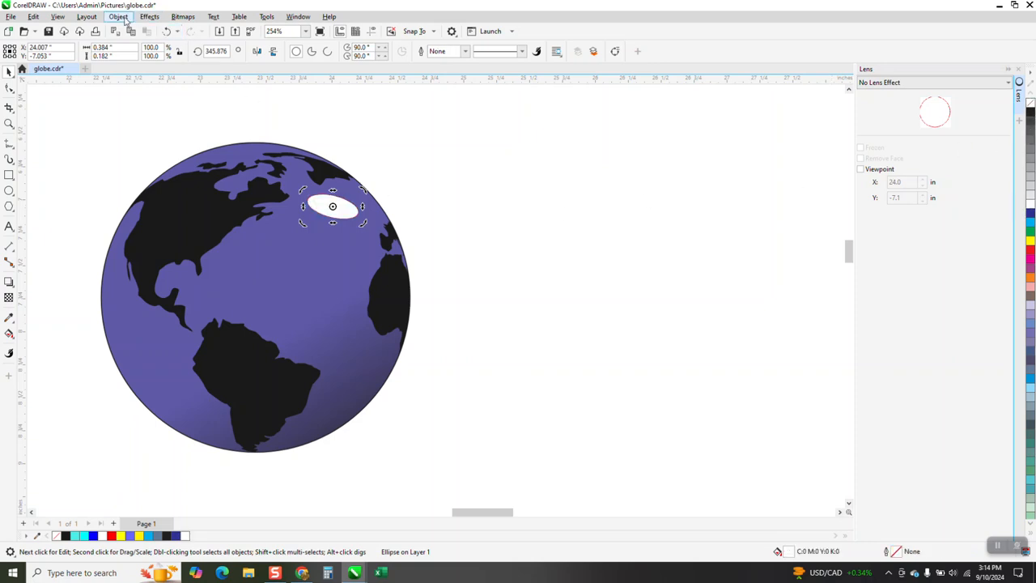
left_click(149, 17)
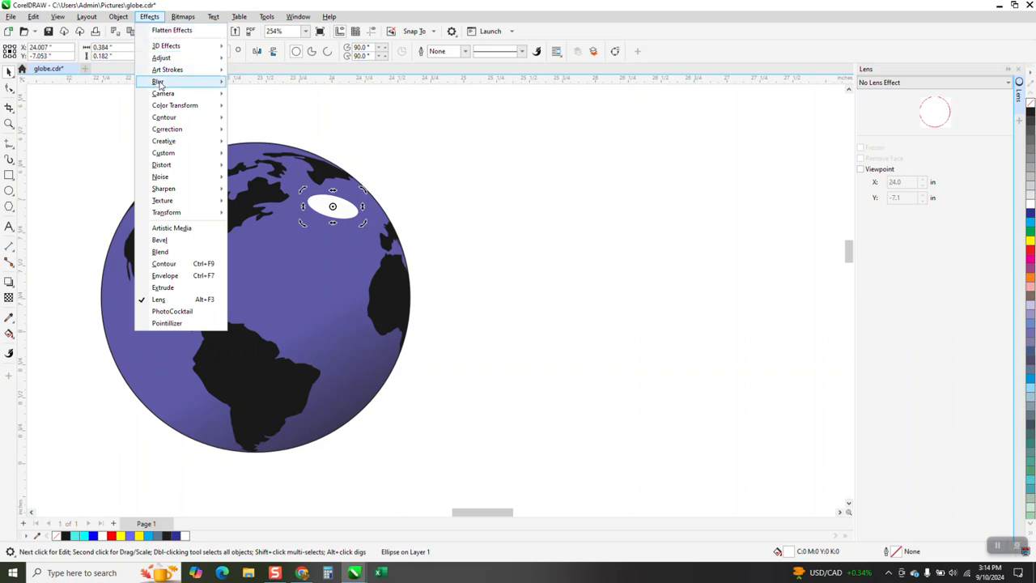
mouse_move(214, 82)
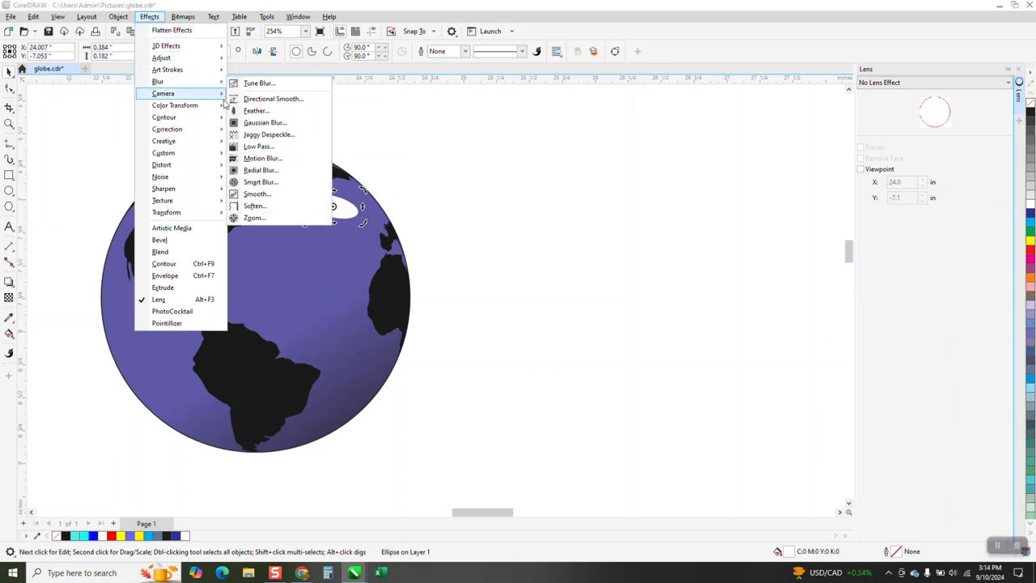
left_click(252, 122)
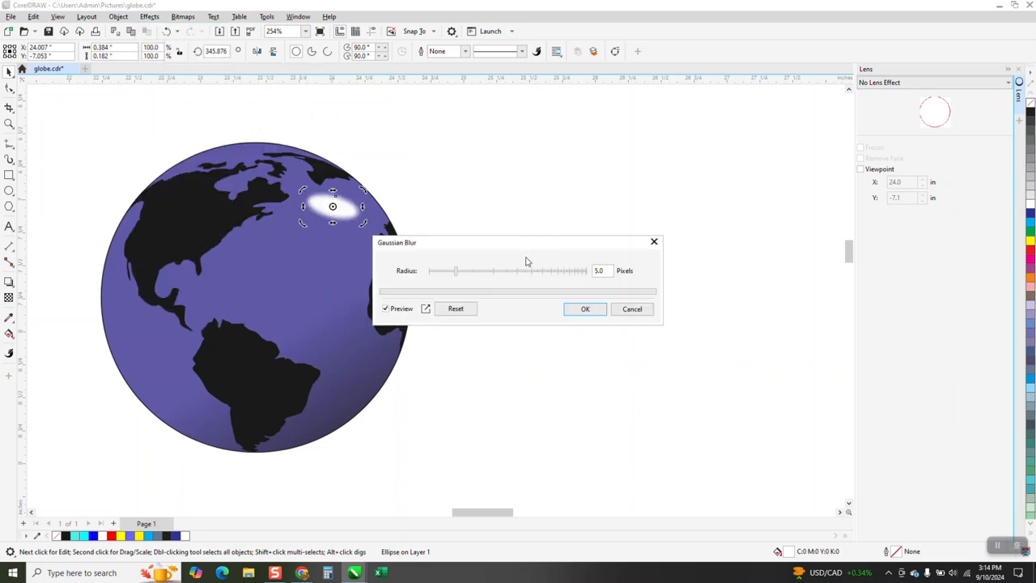
left_click_drag(457, 278, 520, 281)
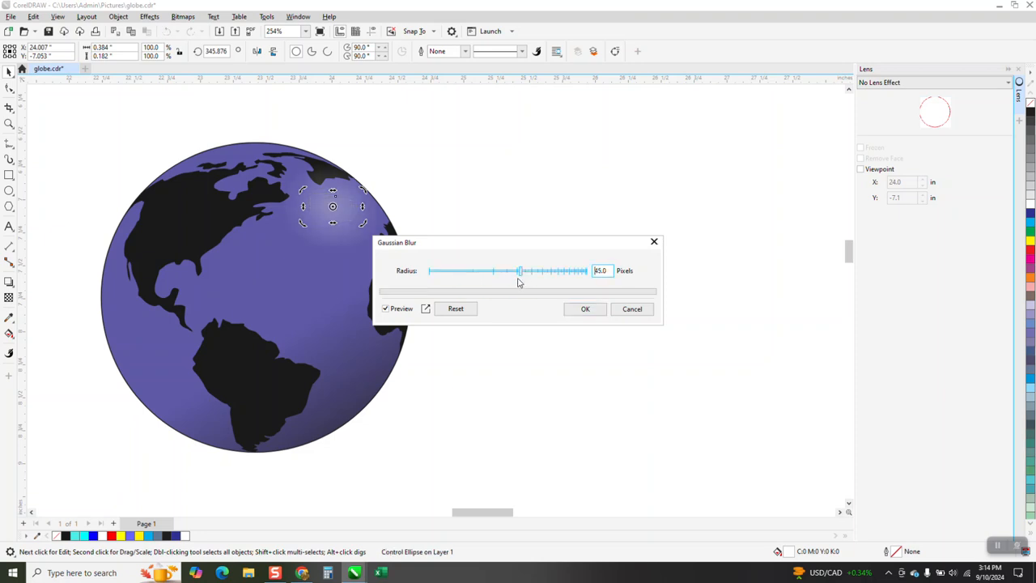
left_click(524, 277)
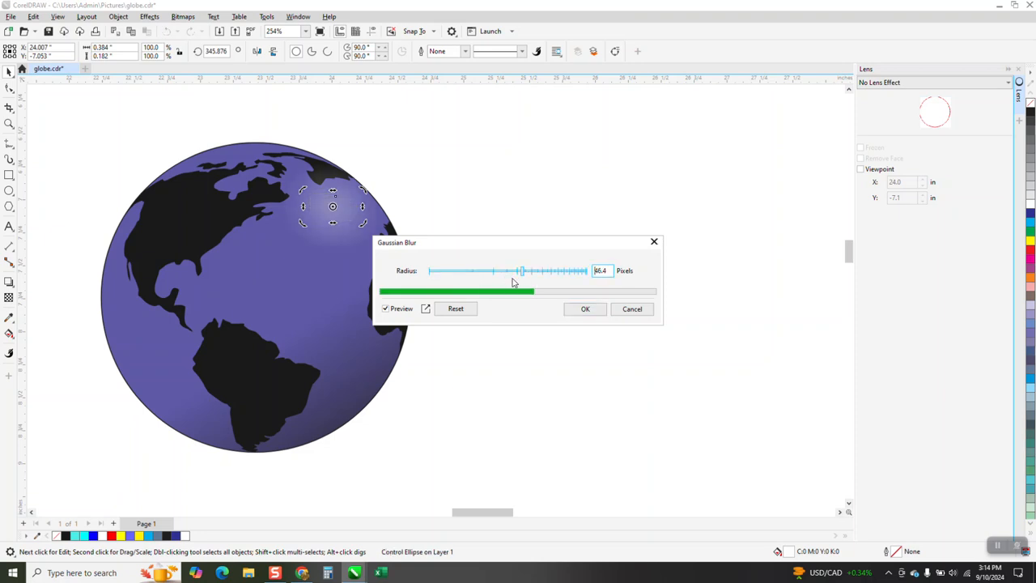
left_click_drag(522, 275, 506, 275)
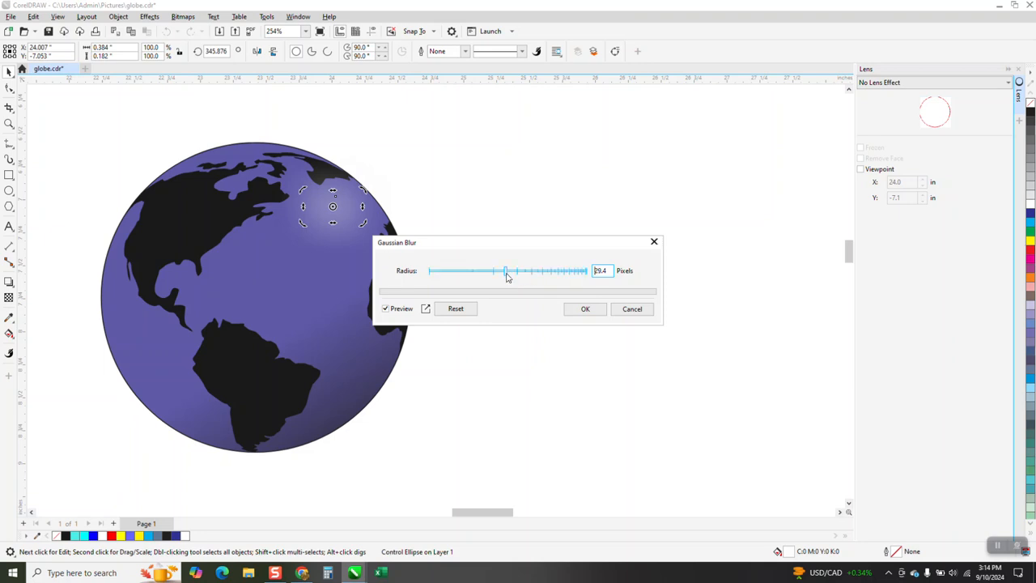
left_click(583, 309)
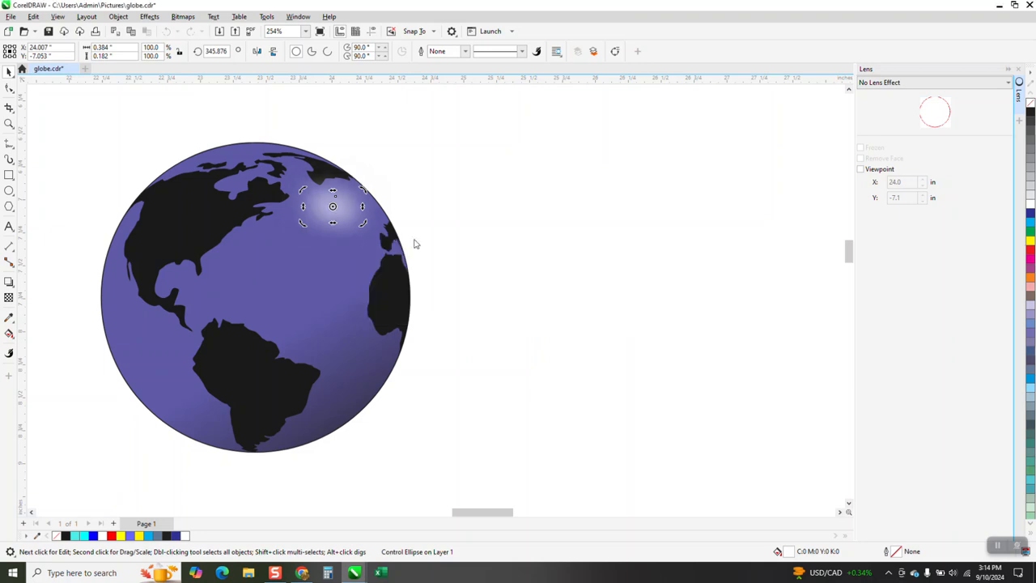
Rotate the blurred highlight to about 331° and enlarge it to about 0.48 by 0.32 in on the globe's upper-right ocean
left_click(364, 204)
left_click(366, 198)
left_click_drag(367, 191, 370, 201)
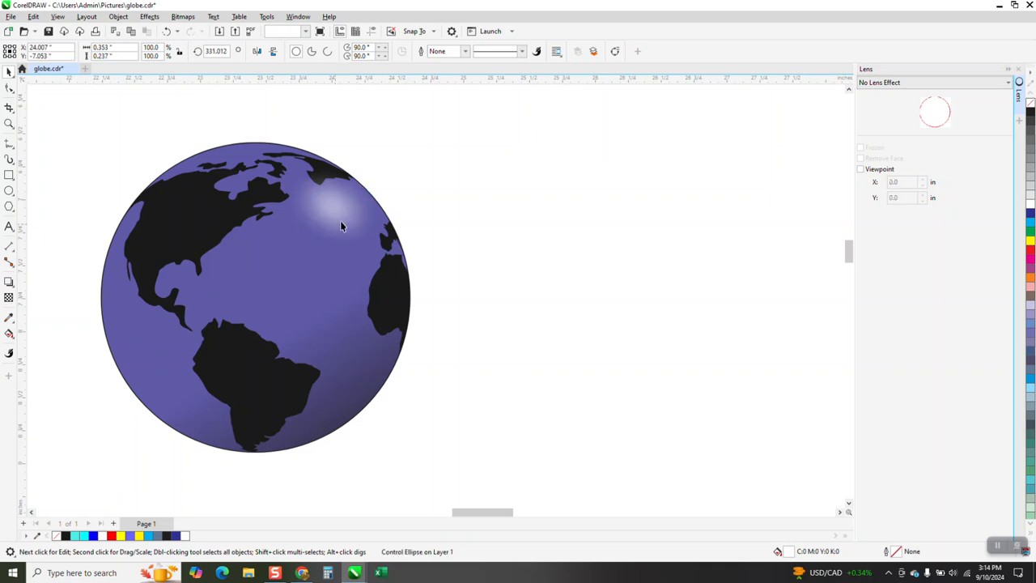
left_click_drag(365, 240, 403, 238)
left_click(427, 225)
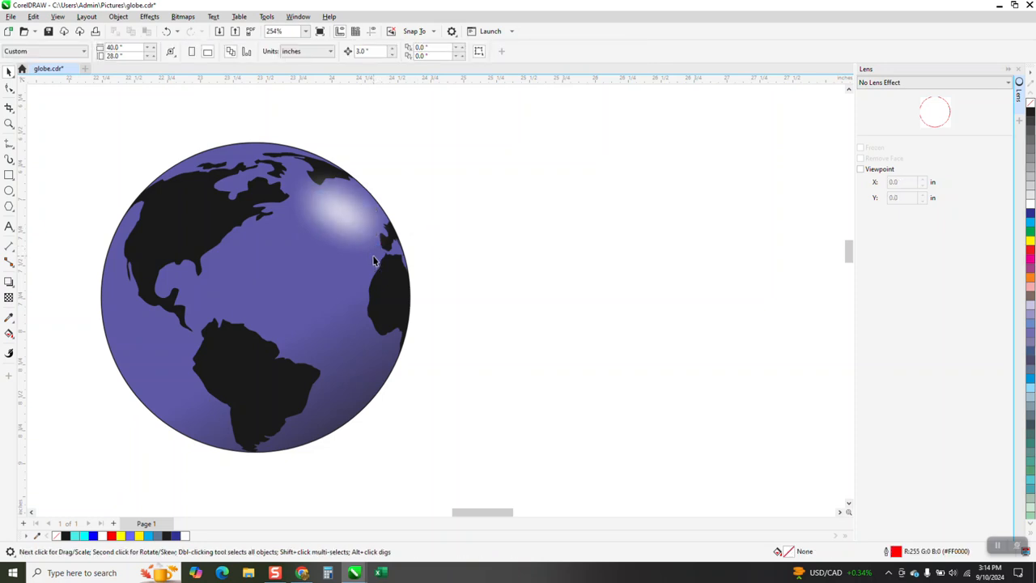
Try a uniform transparency of 53 on the blurred highlight, and undo it
left_click(340, 222)
left_click(9, 297)
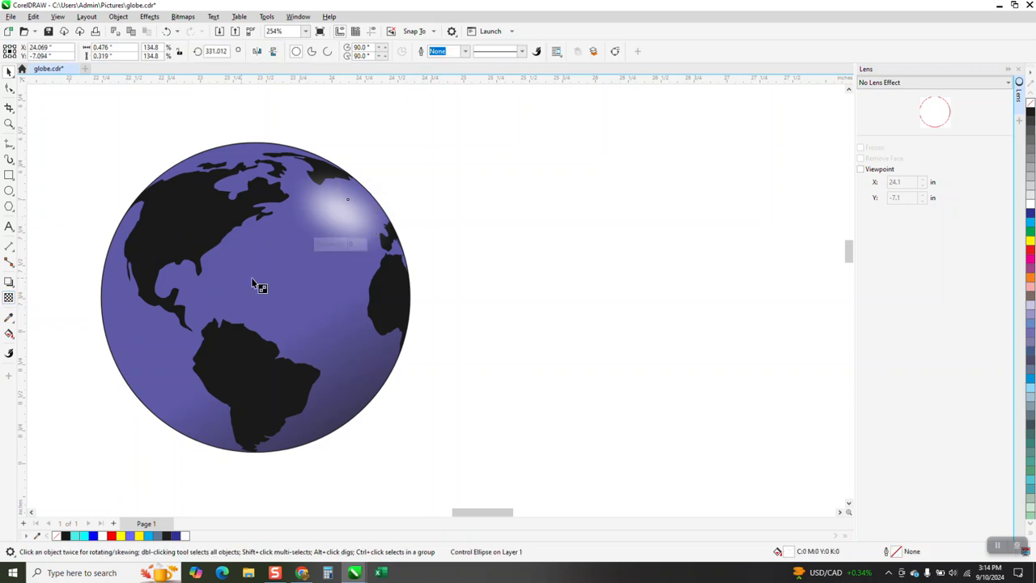
left_click_drag(317, 247, 329, 248)
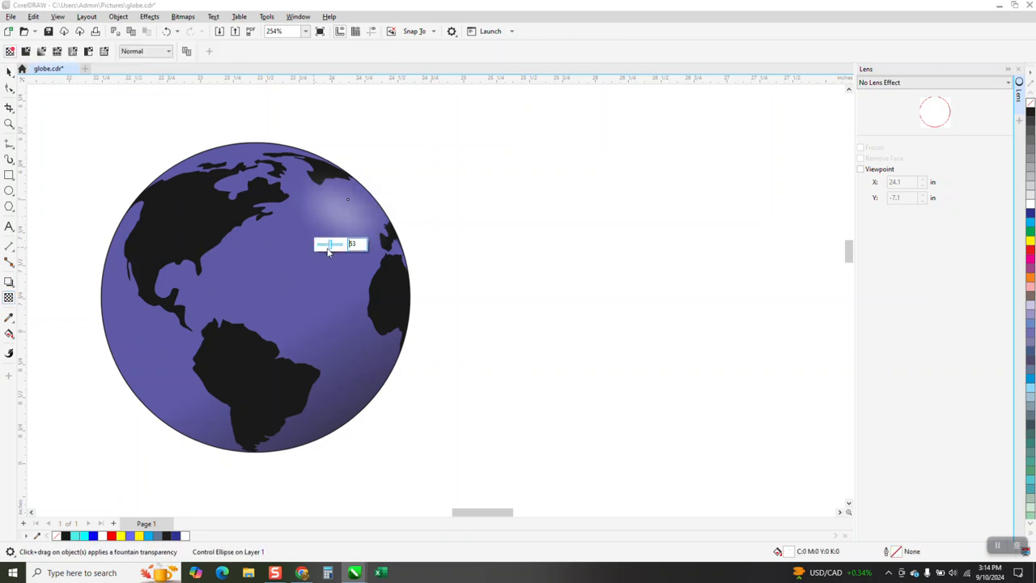
left_click(166, 30)
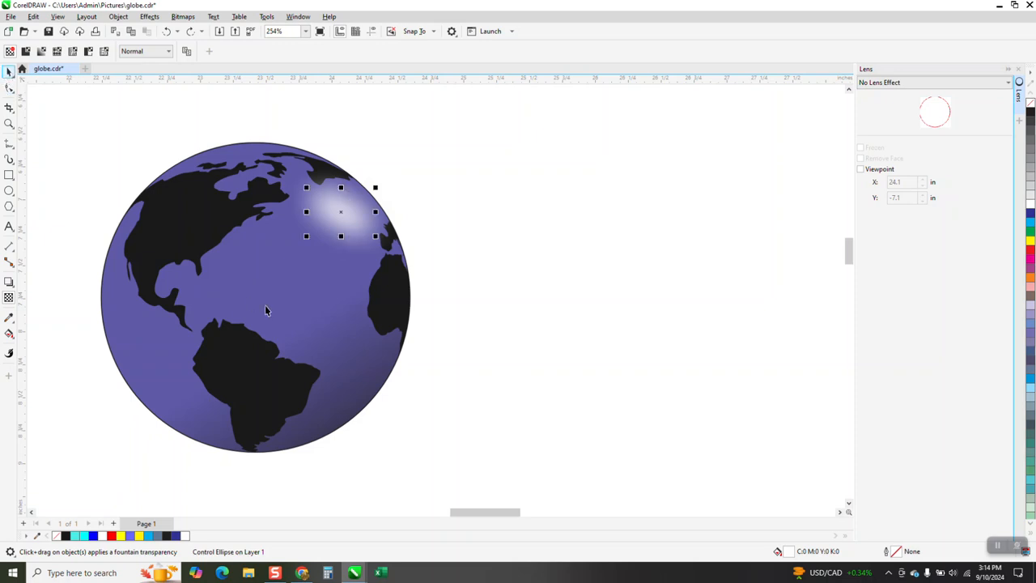
Move the empty frozen lens circle 3 in left and draw a flat ellipse about 3.34 by 0.88 in across its middle
scroll(247, 298, "down", 3)
left_click(623, 292)
key("Left")
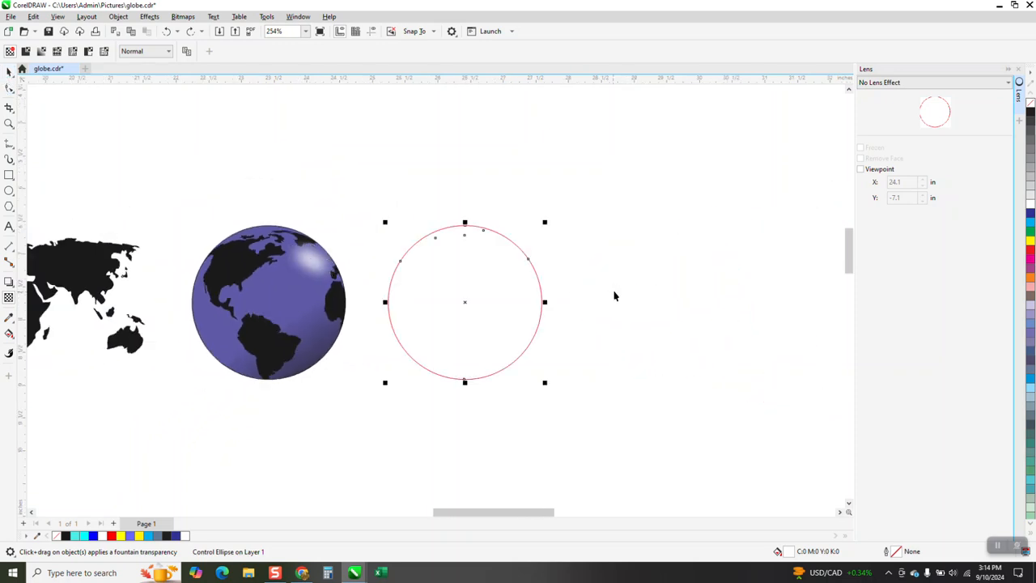
key("space")
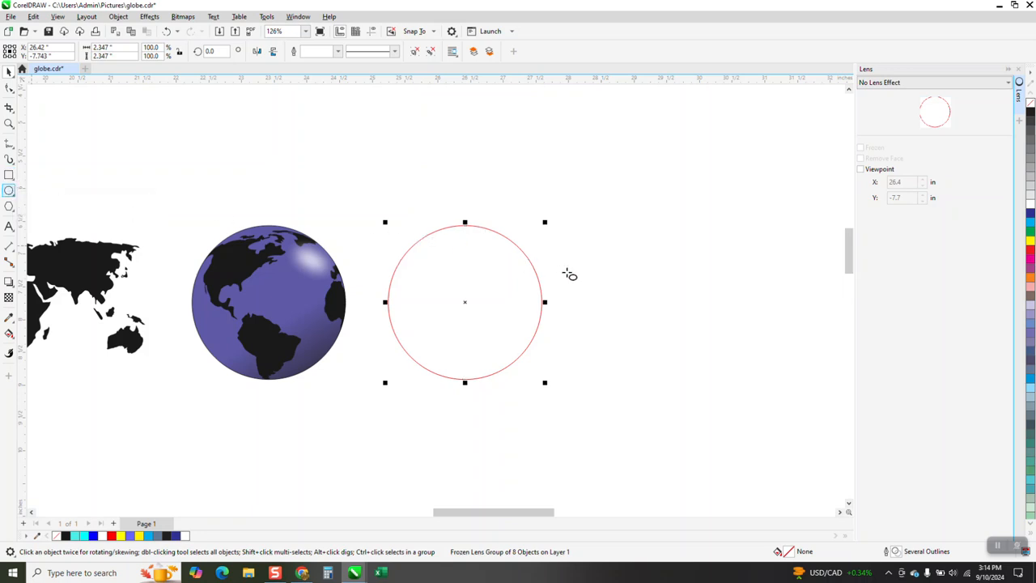
left_click_drag(575, 270, 353, 332)
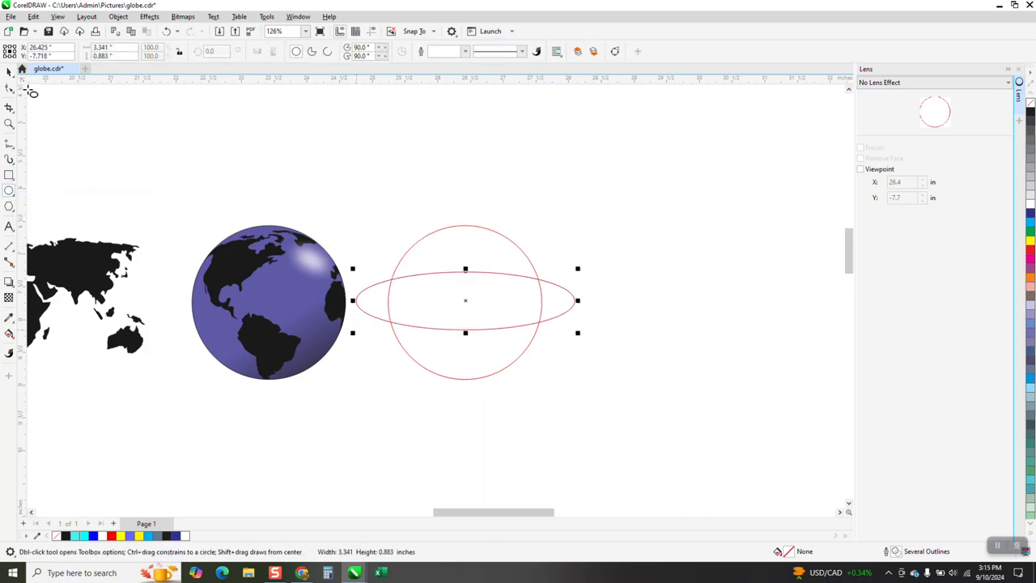
Move the frozen lens circle 3 in right, clear of the flat ellipse
left_click(436, 201)
left_click(458, 235)
key("Right")
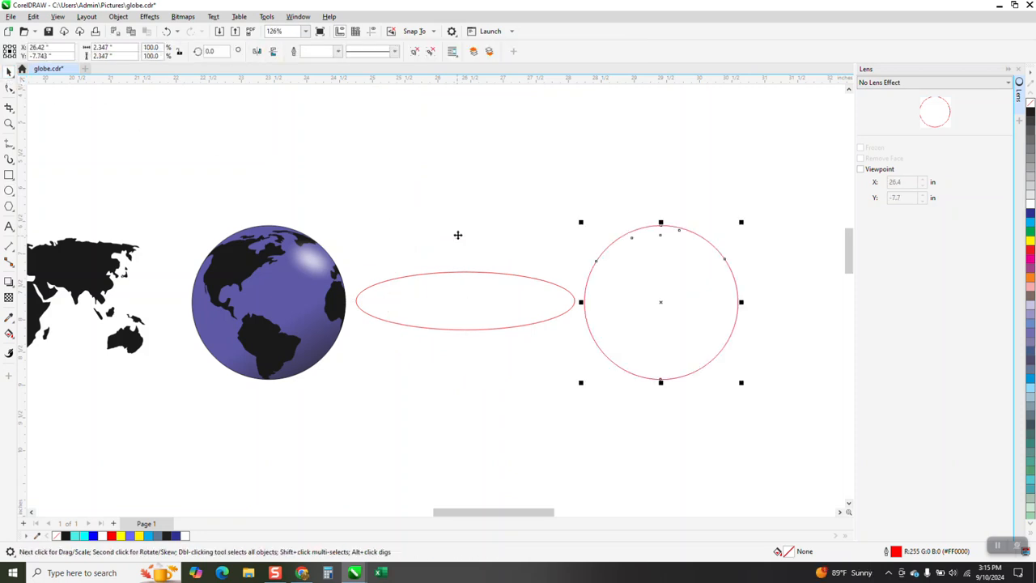
Place a copy of the flat ellipse about 0.34 in directly below the original
left_click(488, 272)
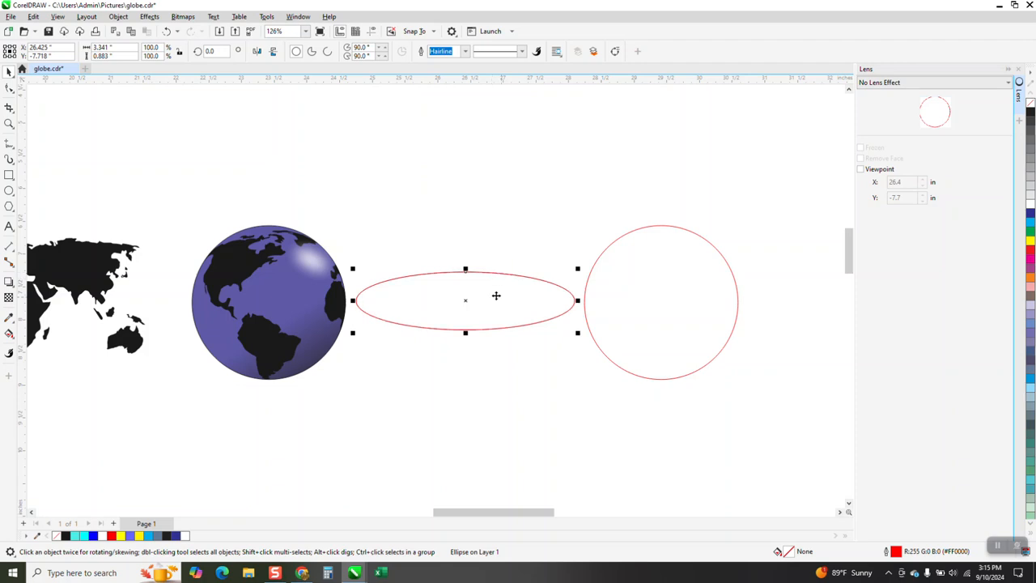
left_click_drag(467, 300, 468, 327)
right_click(468, 328)
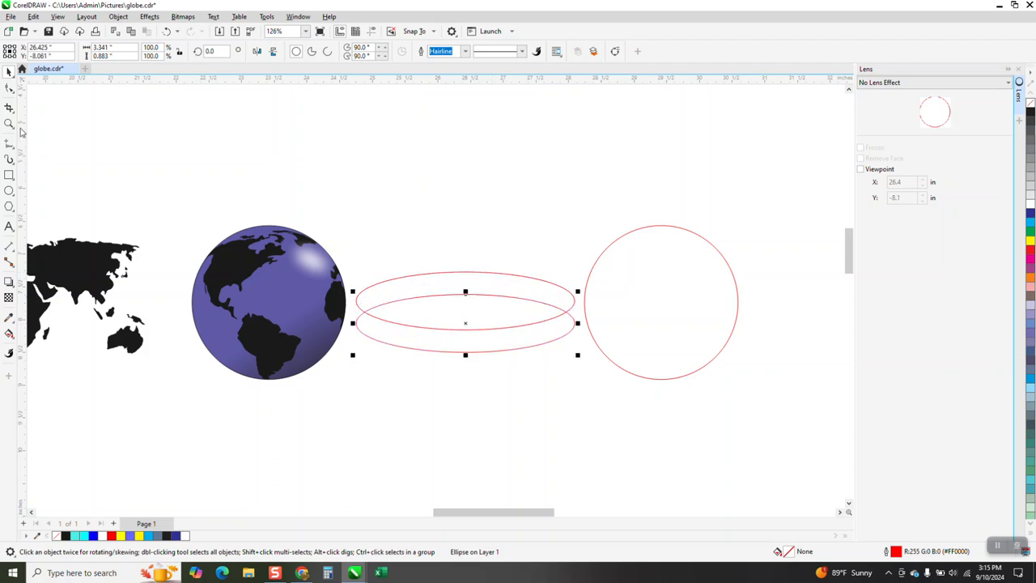
Draw two vertical lines connecting the outer ends of the two ellipses on both sides
left_click_drag(509, 343, 624, 386)
left_click(14, 152)
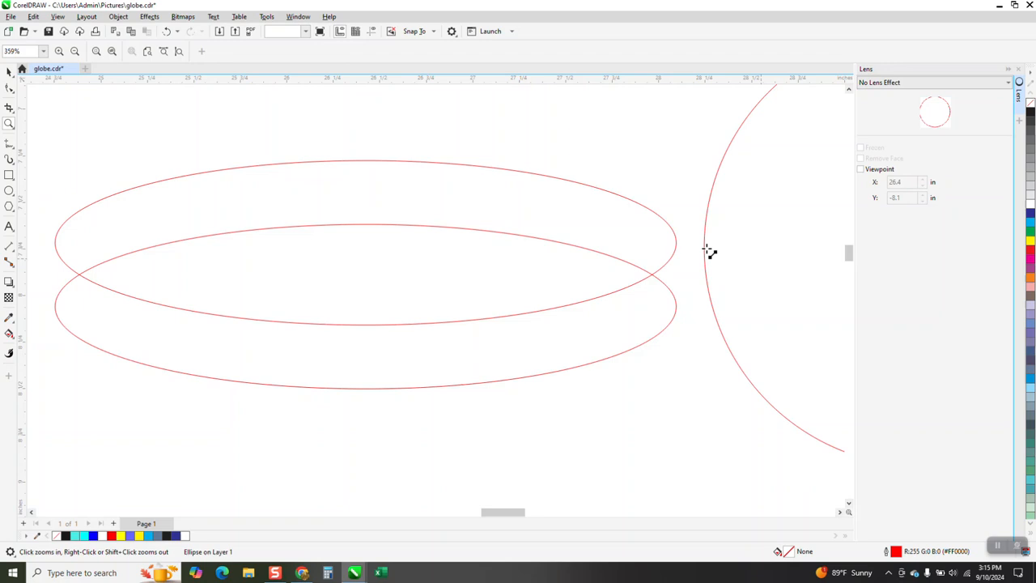
left_click_drag(676, 242, 677, 305)
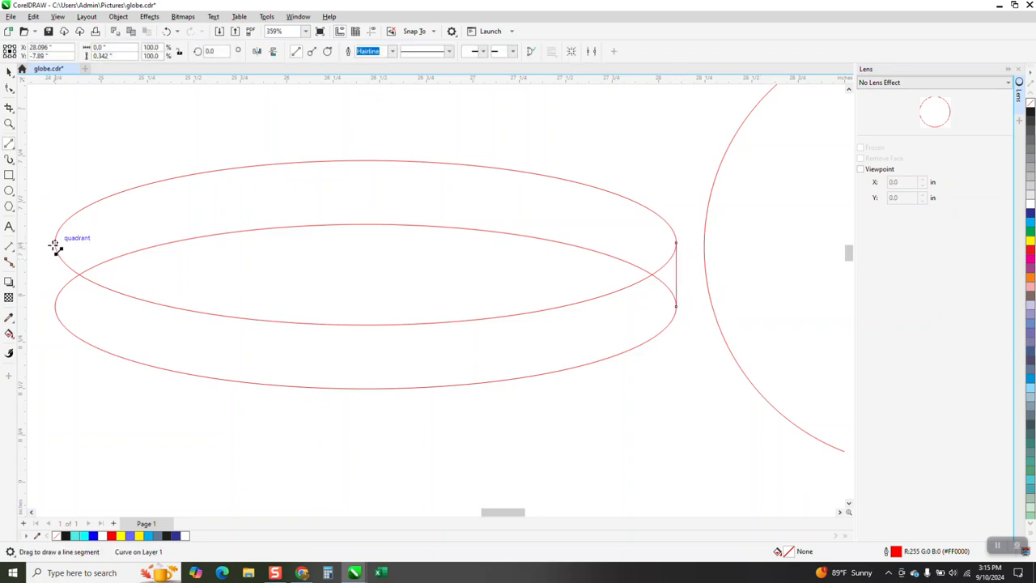
left_click_drag(55, 243, 55, 308)
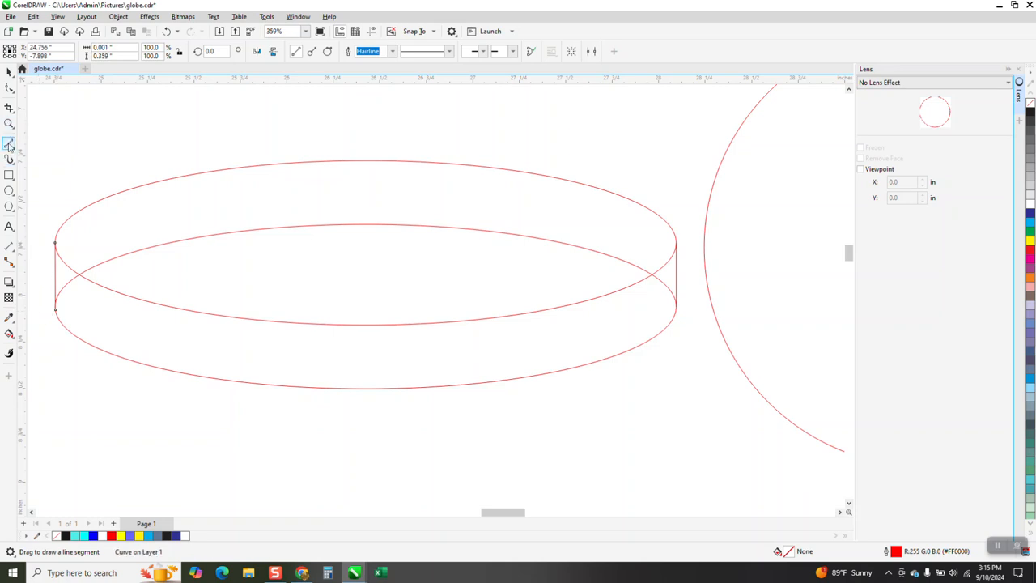
Remove the lower ellipse's short arcs between the vertical lines and the upper ellipse with Virtual Segment Delete
left_click(12, 111)
left_click(15, 114)
left_click(63, 132)
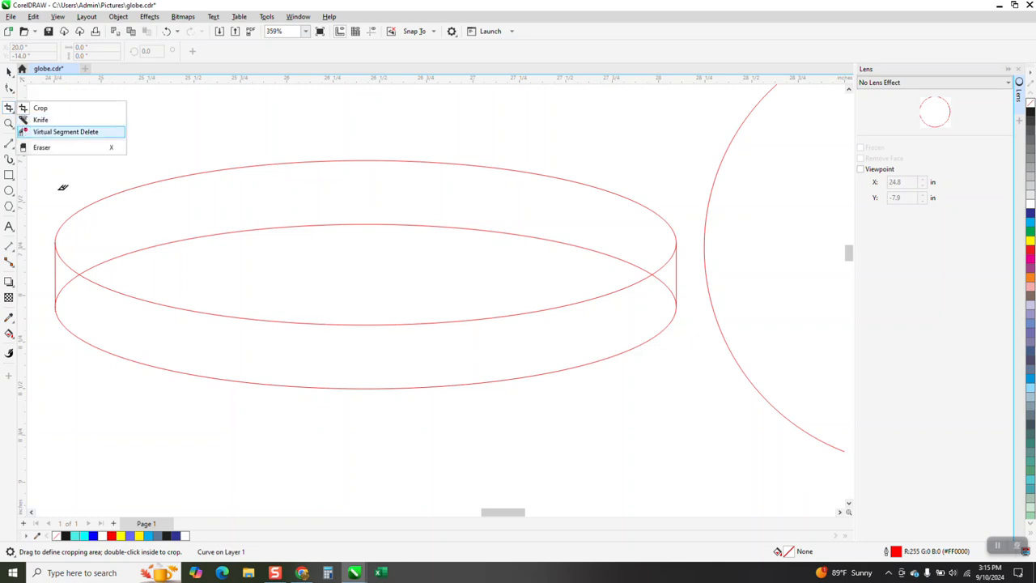
left_click(76, 281)
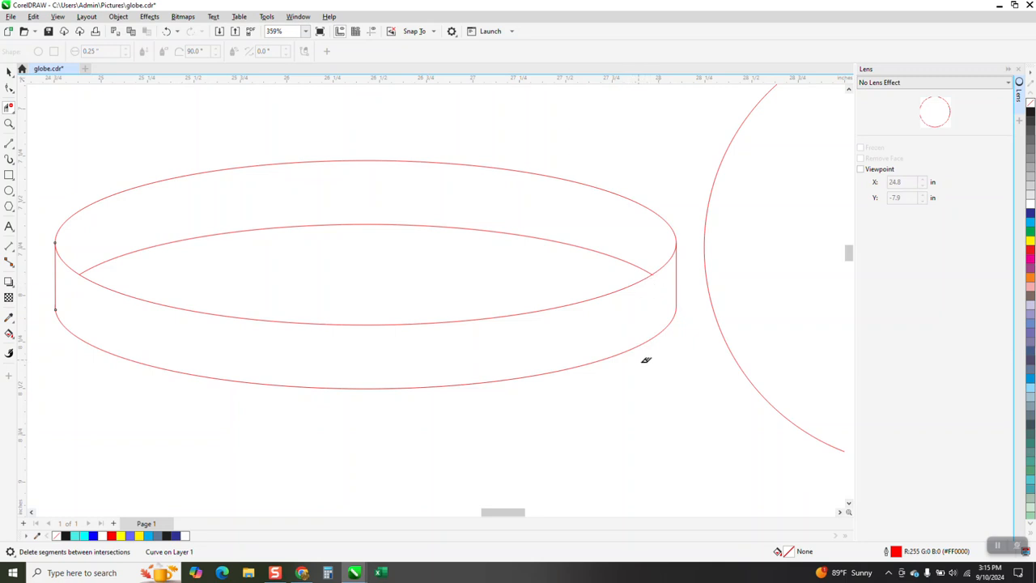
Cut a gap about 0.84 in wide in the band's two rear arcs, using a temporary rectangle about 0.84 by 0.59 in as the boundary
scroll(653, 379, "down", 1)
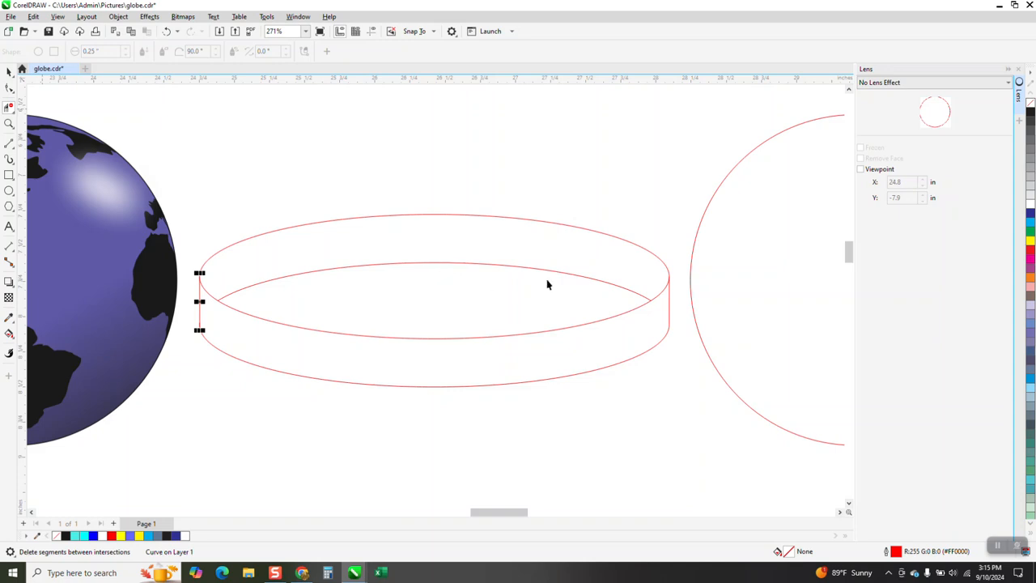
key("space")
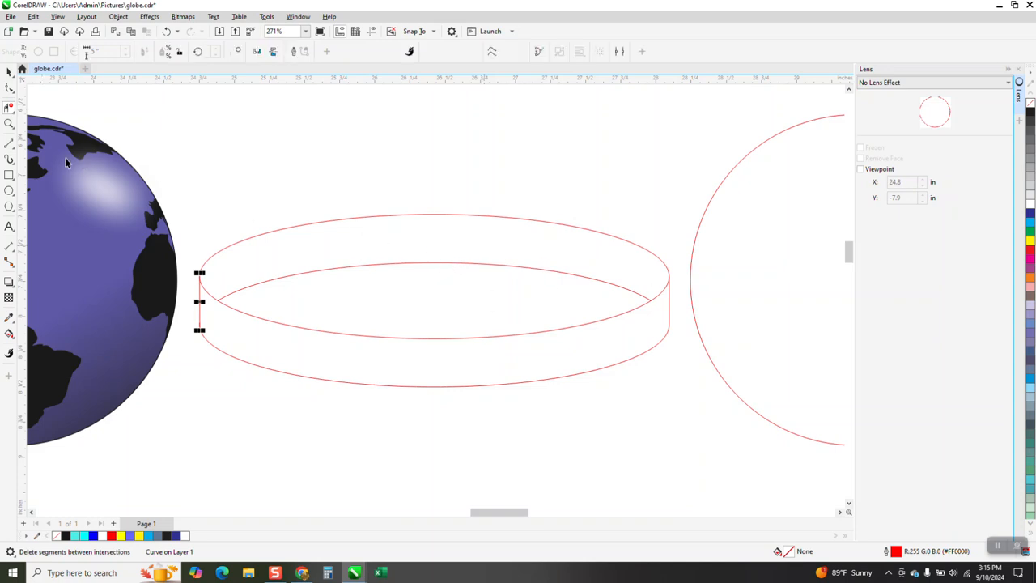
left_click_drag(381, 200, 500, 284)
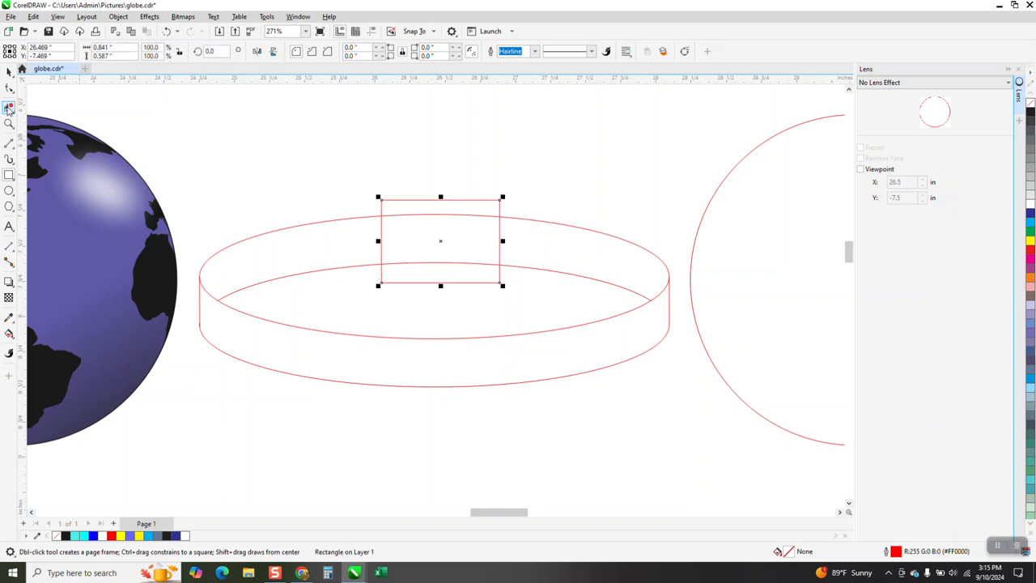
left_click(400, 214)
left_click(411, 263)
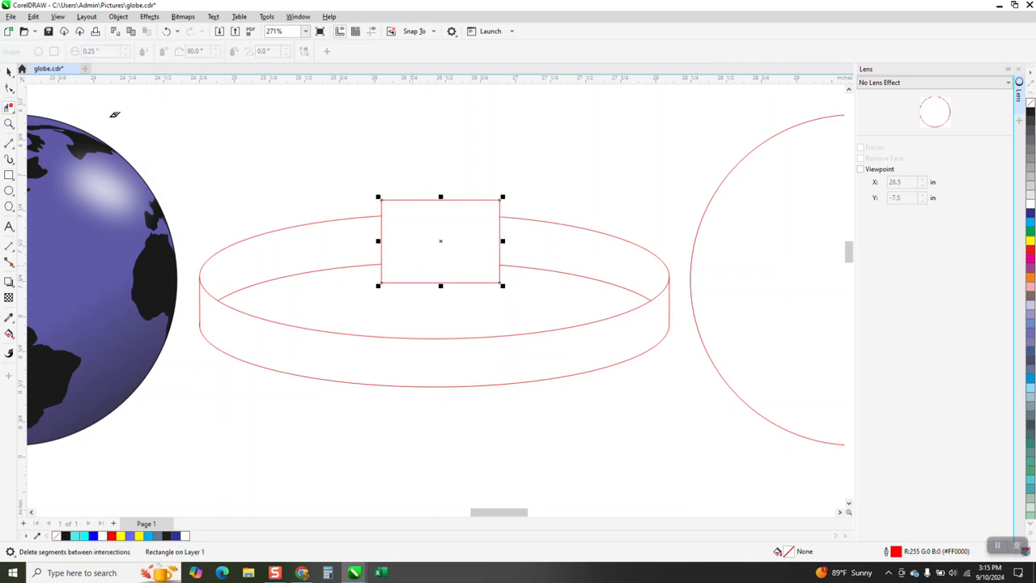
key("space")
key("Delete")
Close both open ends of the rear band with vertical two-point lines joining the upper and lower arcs
left_click(9, 123)
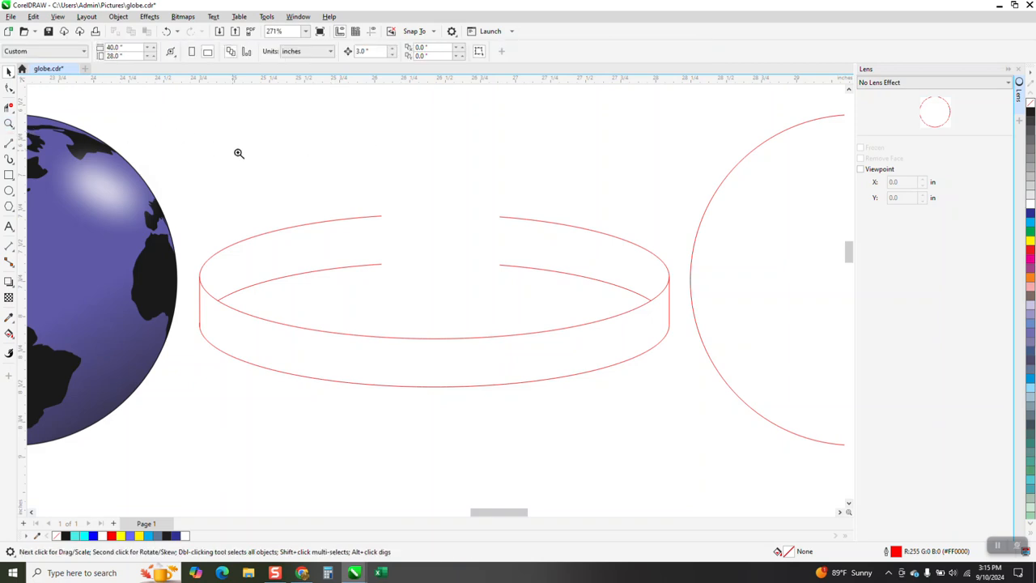
left_click_drag(253, 159, 668, 384)
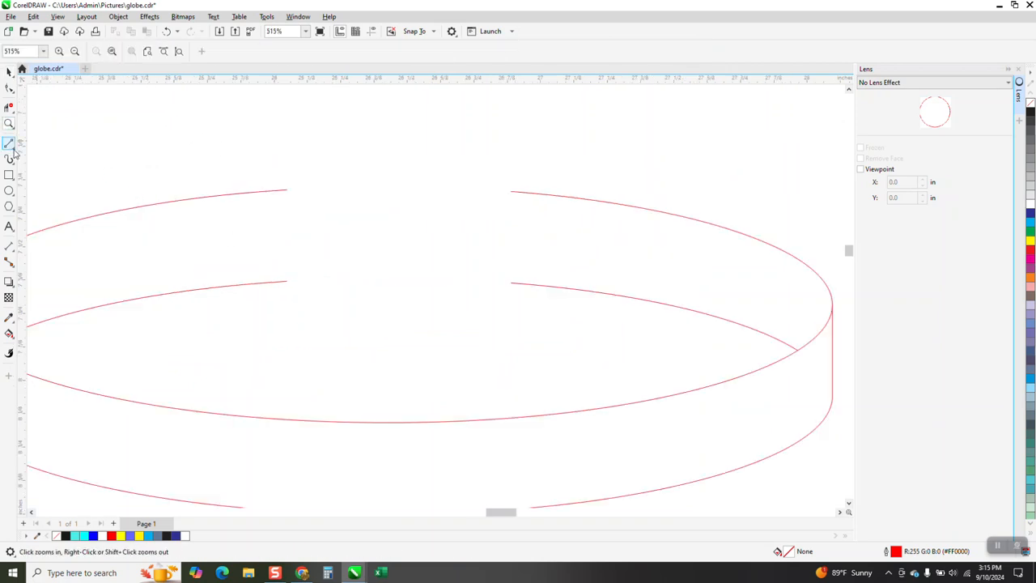
left_click(13, 150)
left_click(50, 155)
left_click_drag(287, 191, 286, 282)
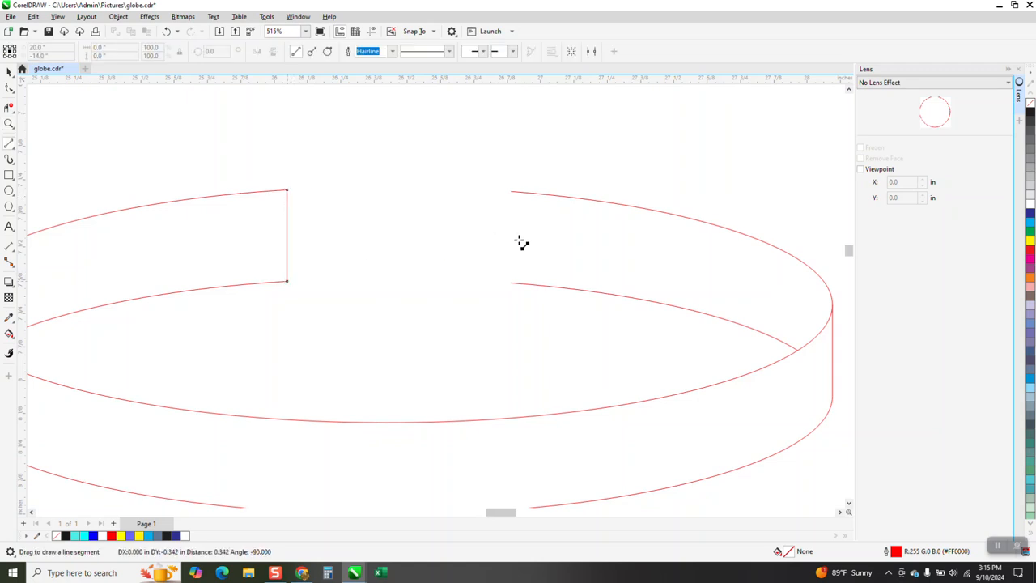
left_click_drag(512, 192, 511, 282)
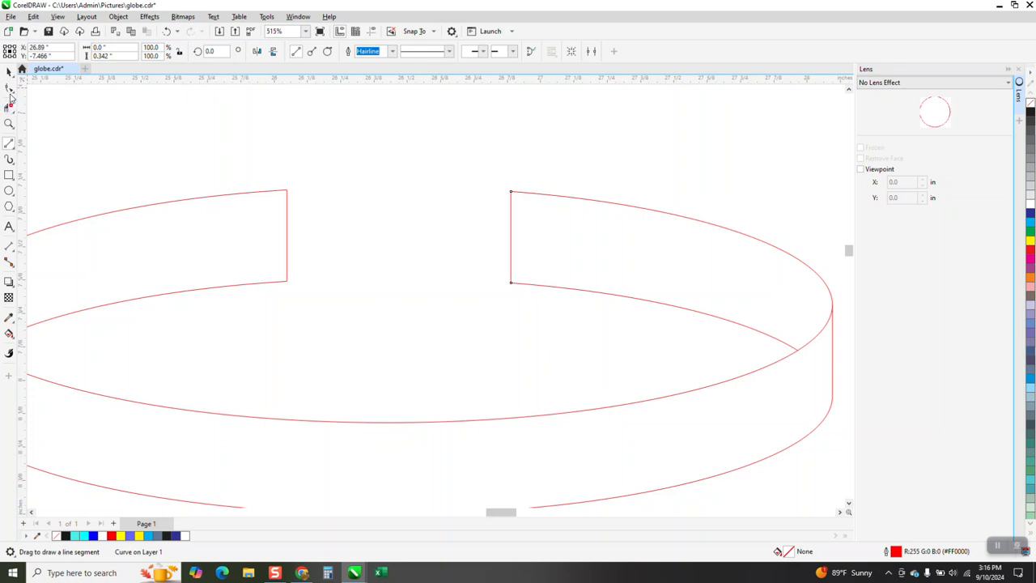
Add a node at the middle of the gap's right end line and pull it inward into the band to form a V-shaped notch
left_click_drag(492, 167, 542, 311)
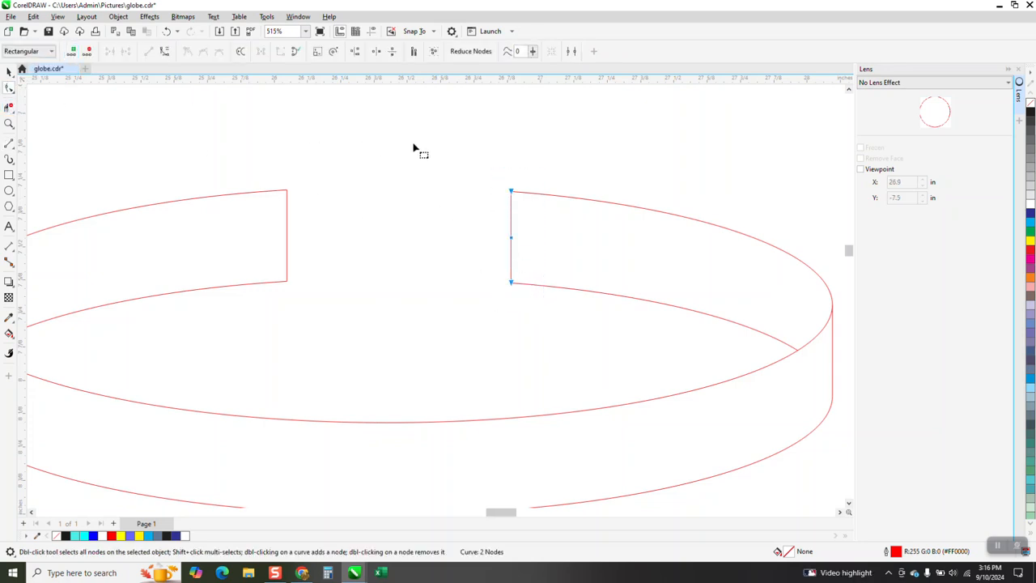
double_click(510, 239)
left_click_drag(510, 241, 556, 241)
left_click(288, 230)
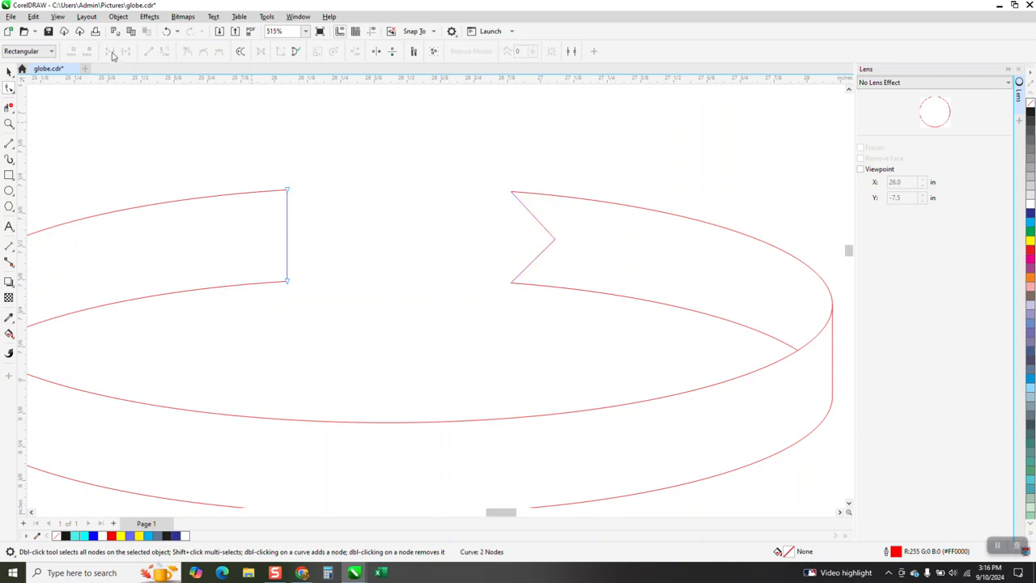
left_click(9, 71)
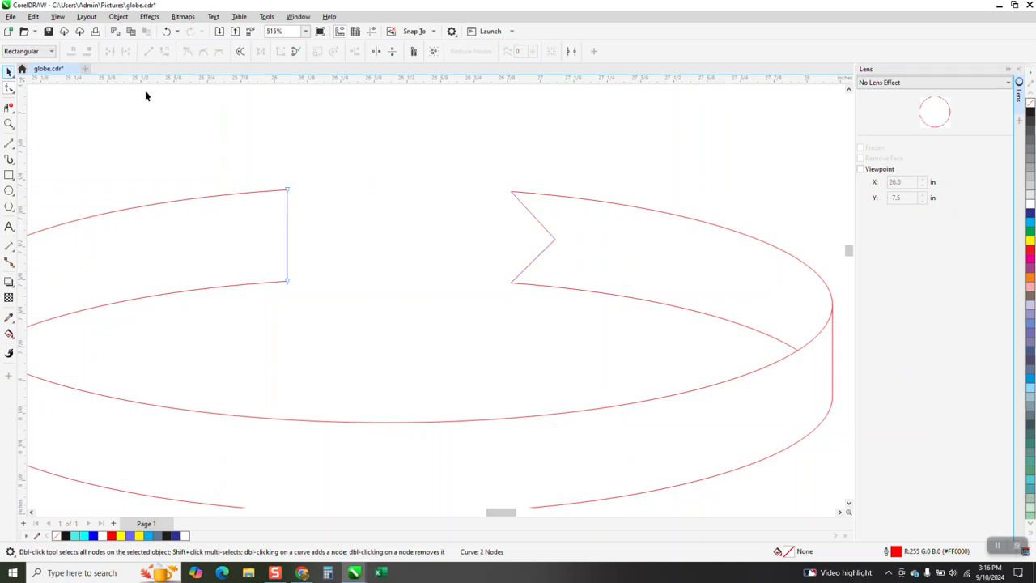
Stretch the gap's left end line to about 0.49 in tall, add a node at its middle and pull it outward to form an arrowhead
left_click(284, 181)
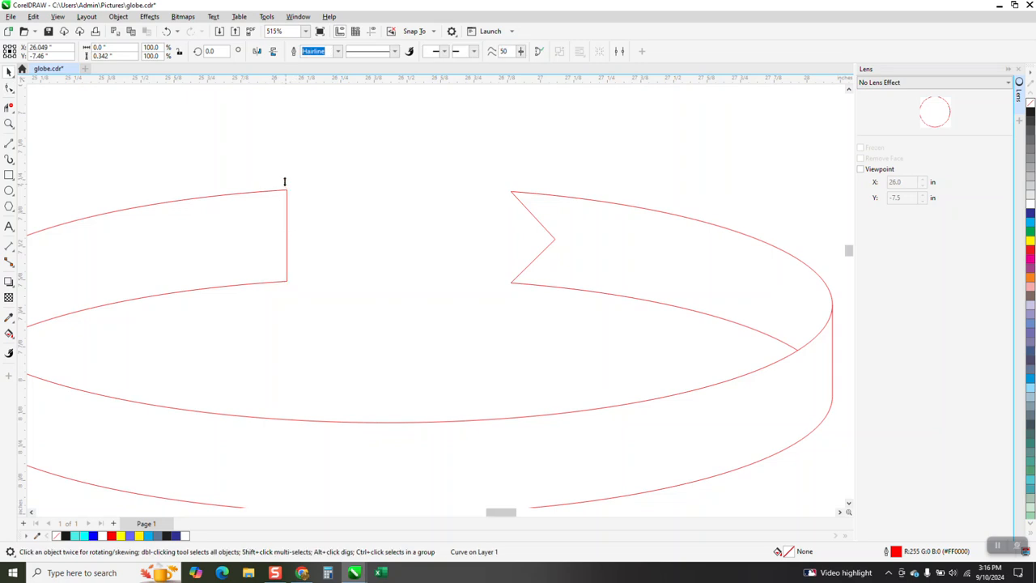
left_click_drag(287, 165, 287, 165)
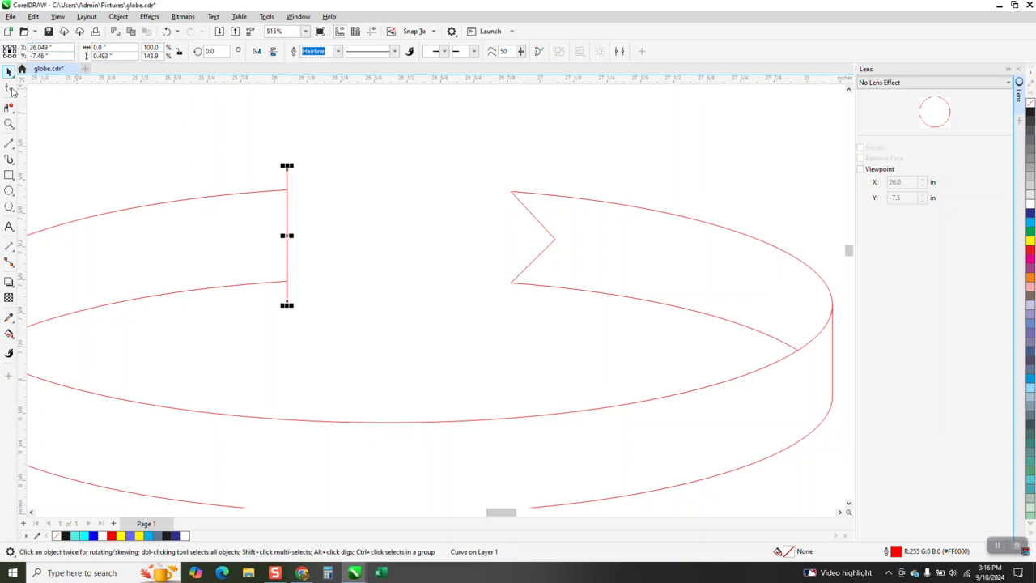
left_click(11, 90)
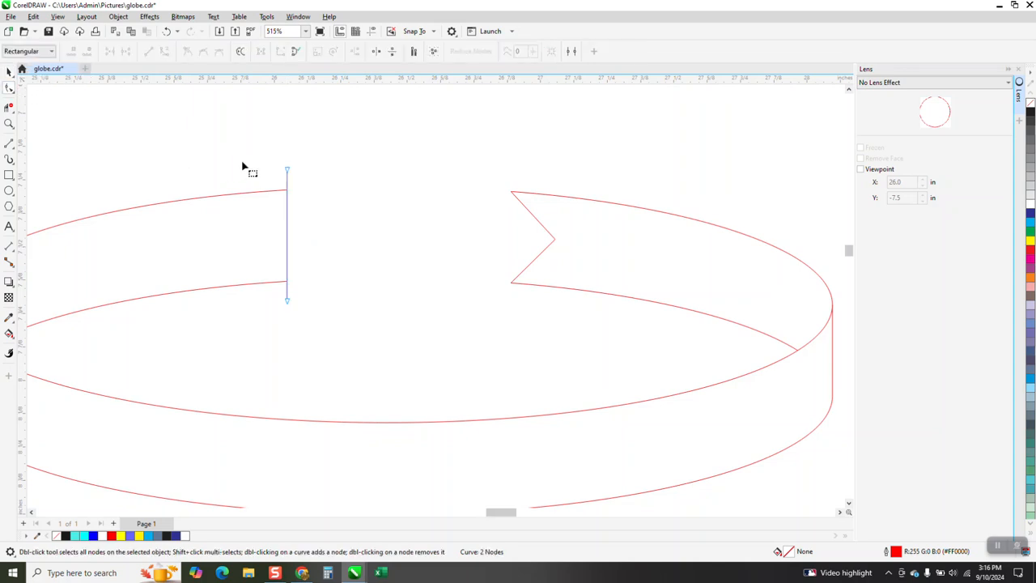
left_click_drag(309, 280, 327, 318)
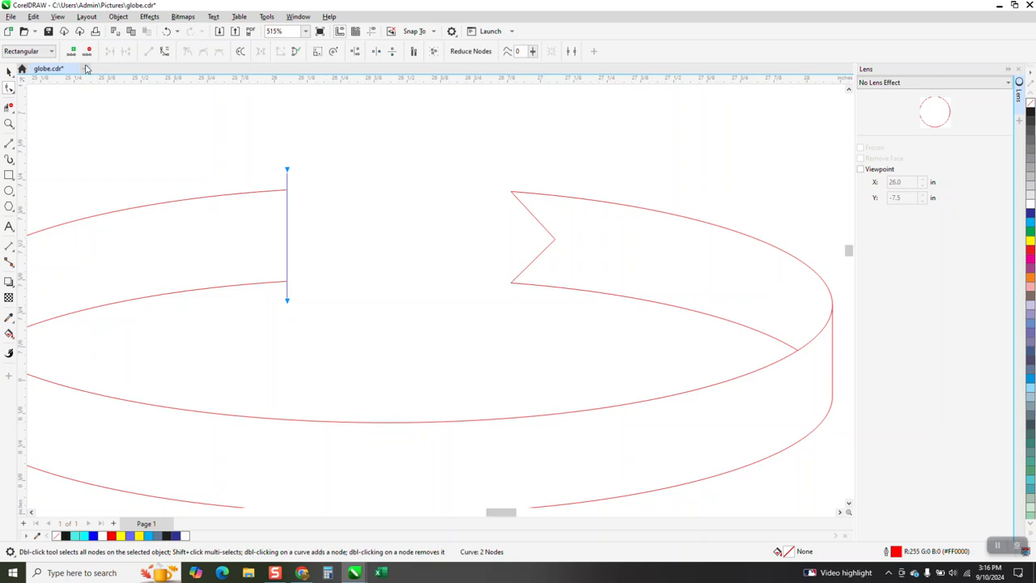
left_click(72, 52)
left_click(290, 238)
left_click(287, 236)
left_click_drag(288, 239, 370, 245)
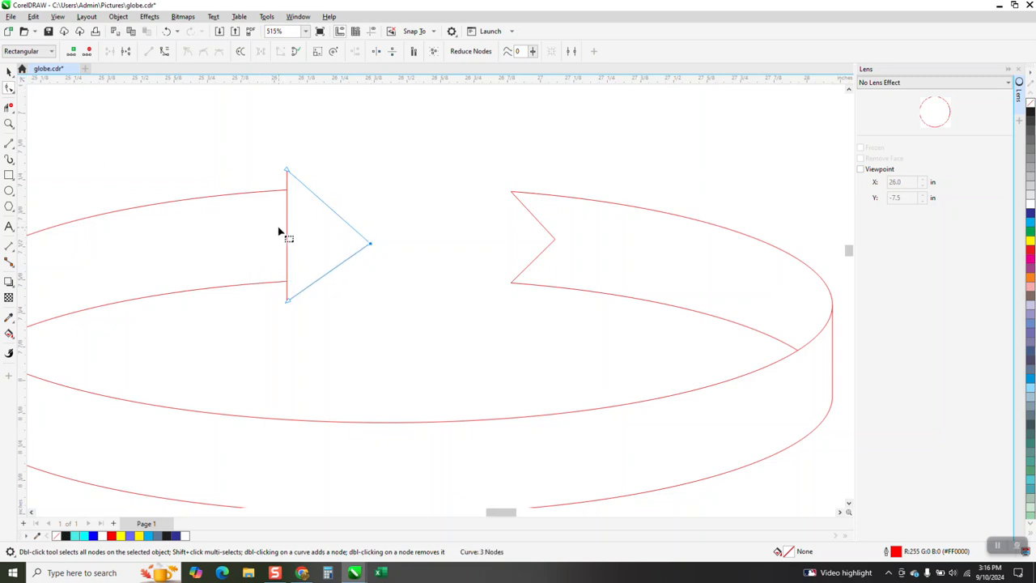
Remove the vertical segment between the band's two arcs at the arrowhead's base with Virtual Segment Delete
left_click(9, 107)
left_click_drag(235, 220, 302, 243)
scroll(320, 231, "down", 3)
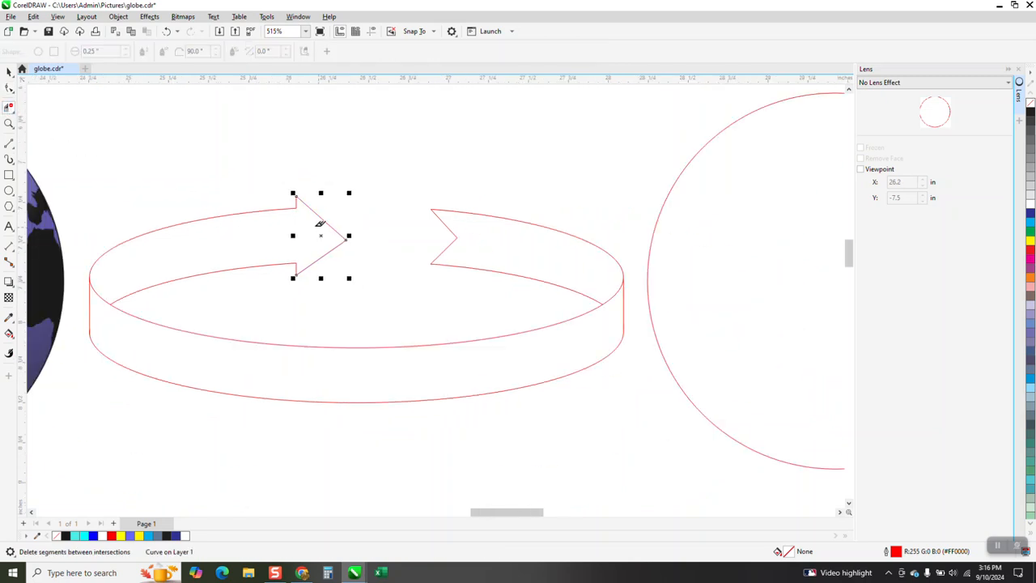
Move the unfilled globe outline 3 in left so that it sits centred over the band
scroll(315, 223, "down", 2)
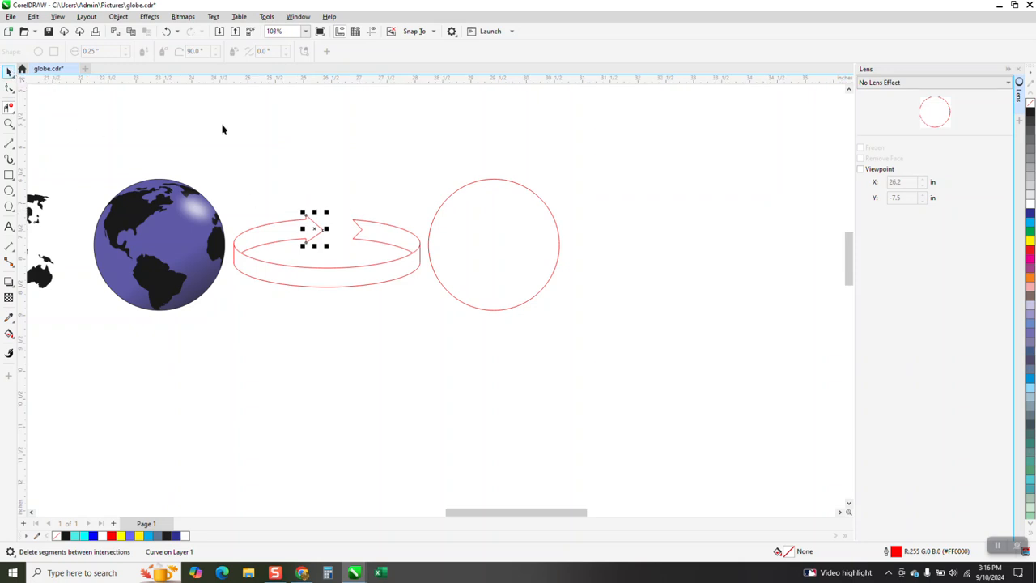
left_click(510, 253)
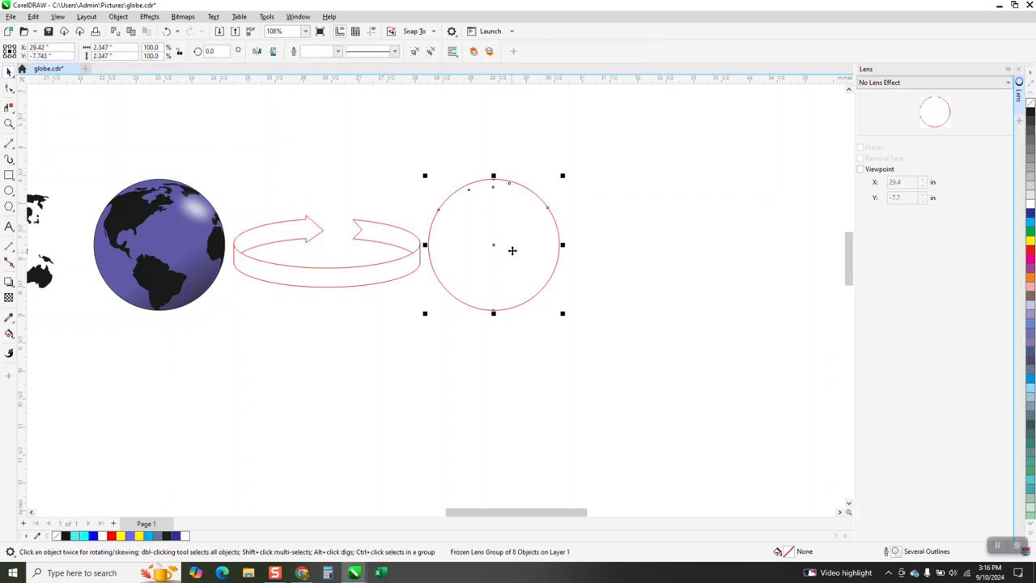
key("Left")
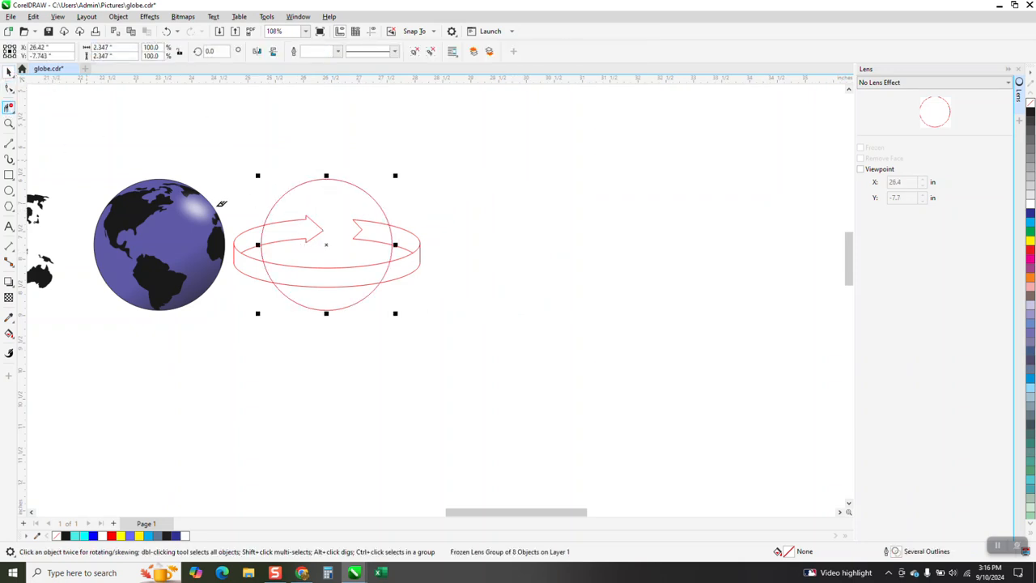
Remove the band's arcs across the front of the globe circle with Virtual Segment Delete
left_click(336, 291)
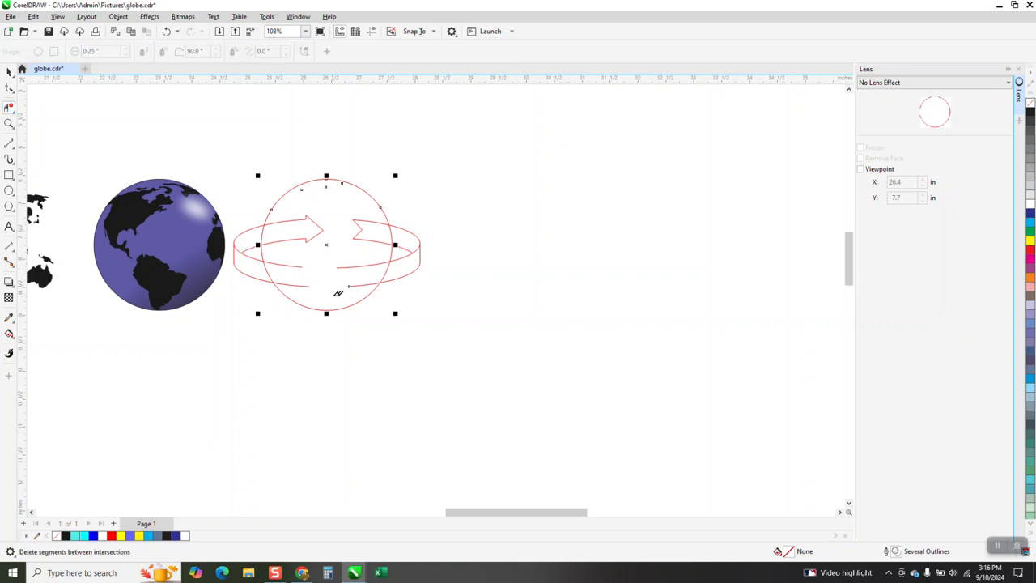
left_click(301, 267)
left_click(307, 283)
left_click(349, 269)
left_click(361, 280)
left_click(9, 72)
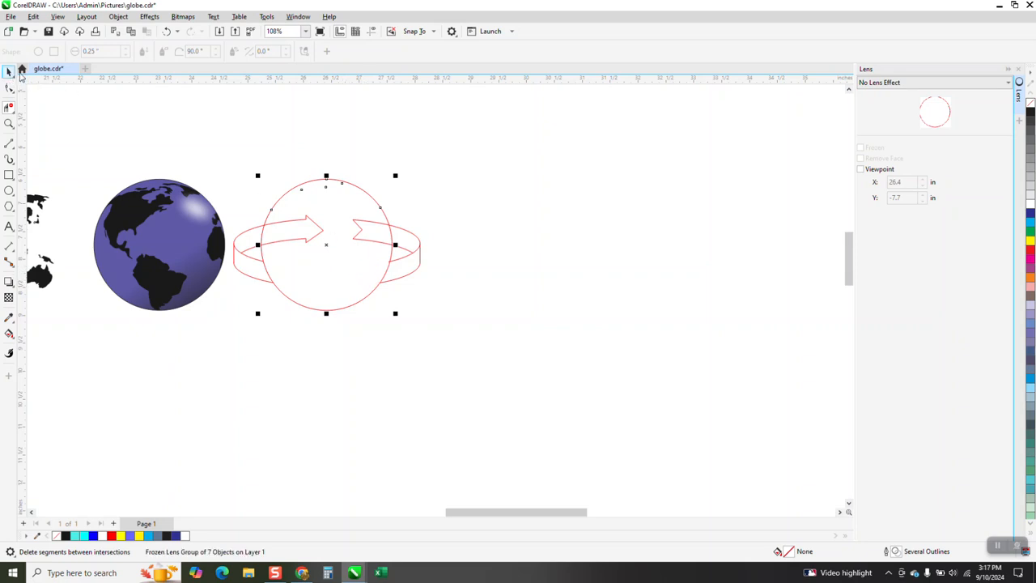
Activate Smart Fill and set its fill color to red from the RGB Palette
left_click(13, 340)
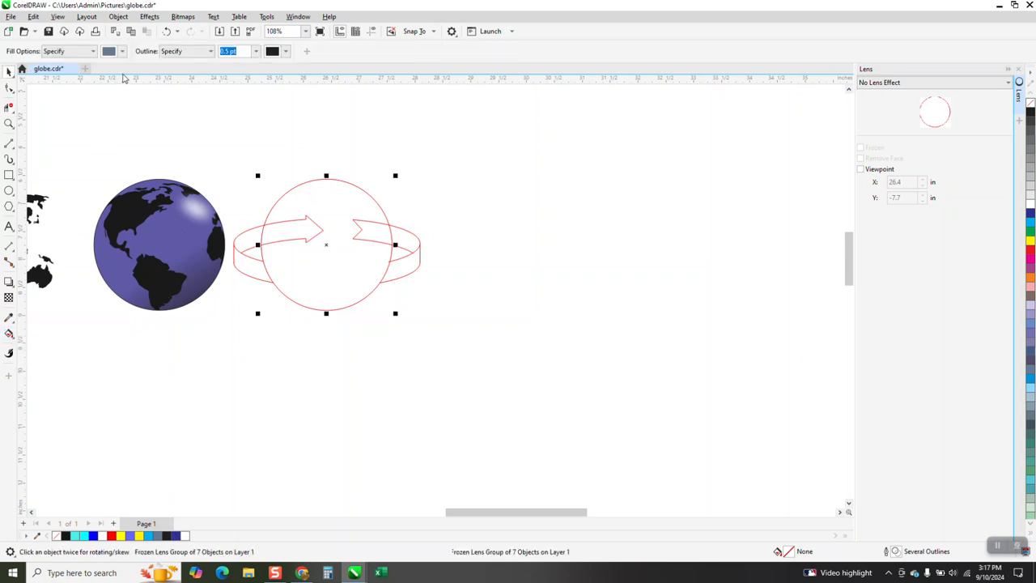
left_click(123, 52)
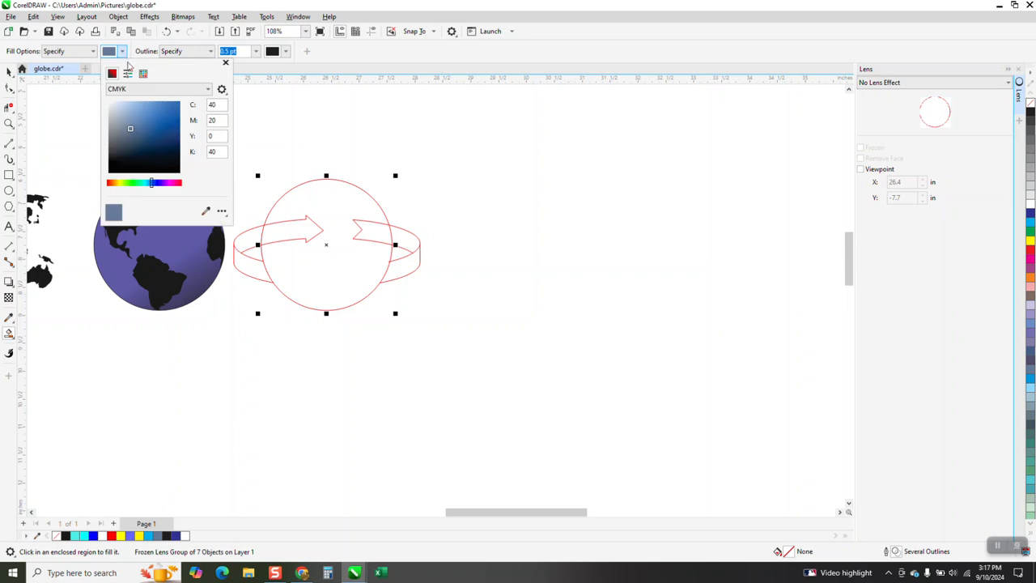
left_click(210, 91)
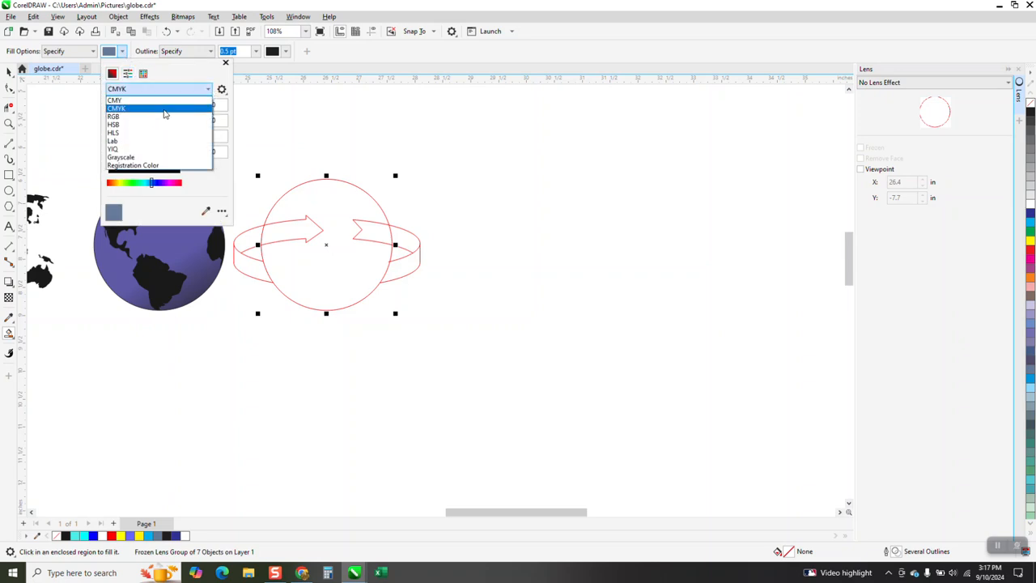
left_click(123, 123)
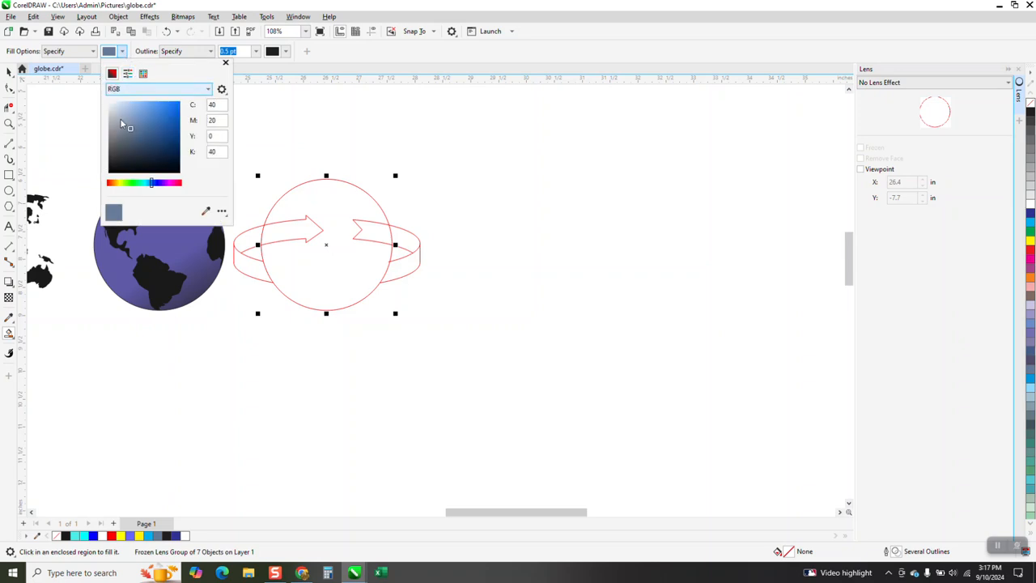
left_click(144, 77)
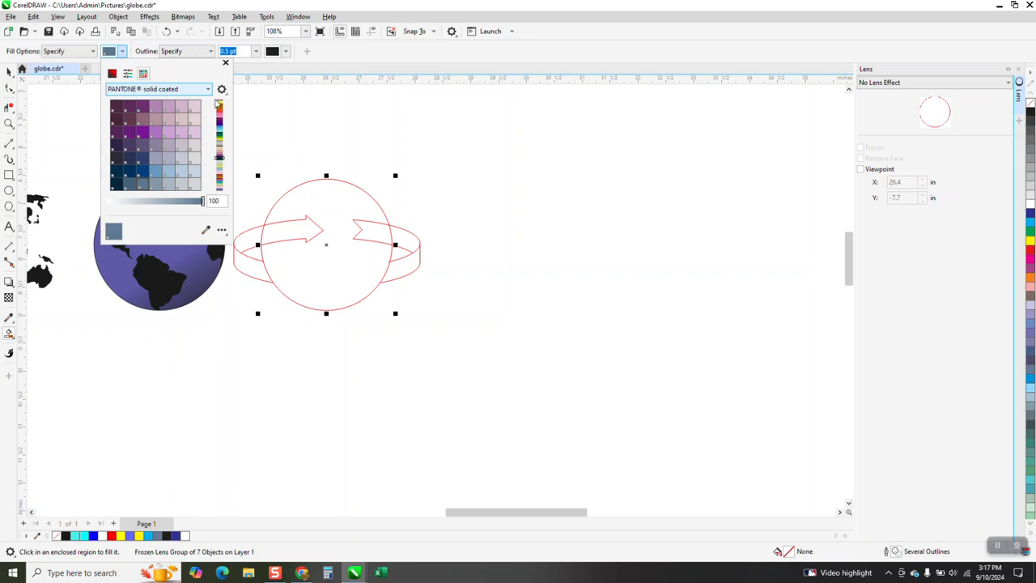
left_click(208, 89)
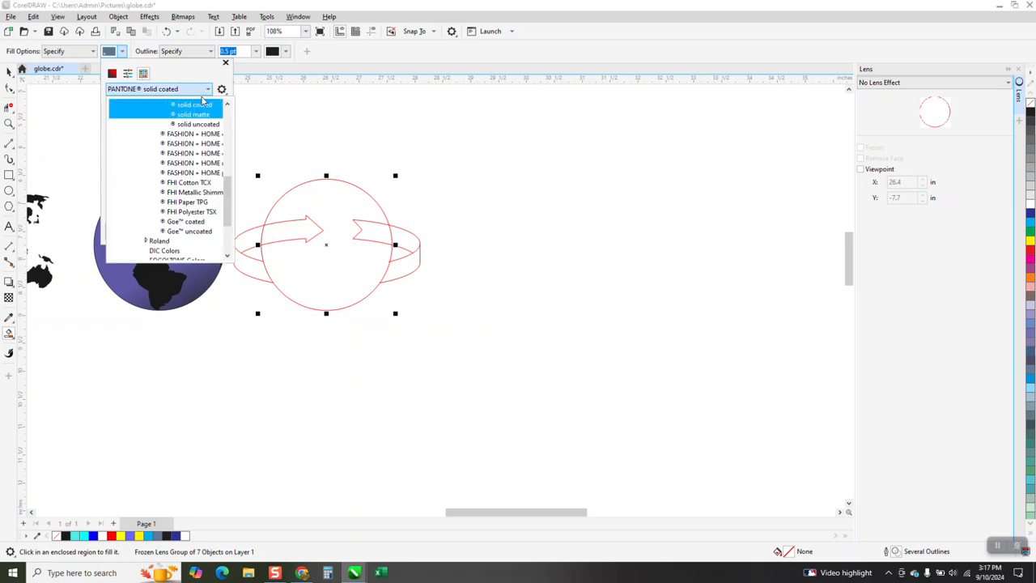
left_click(186, 111)
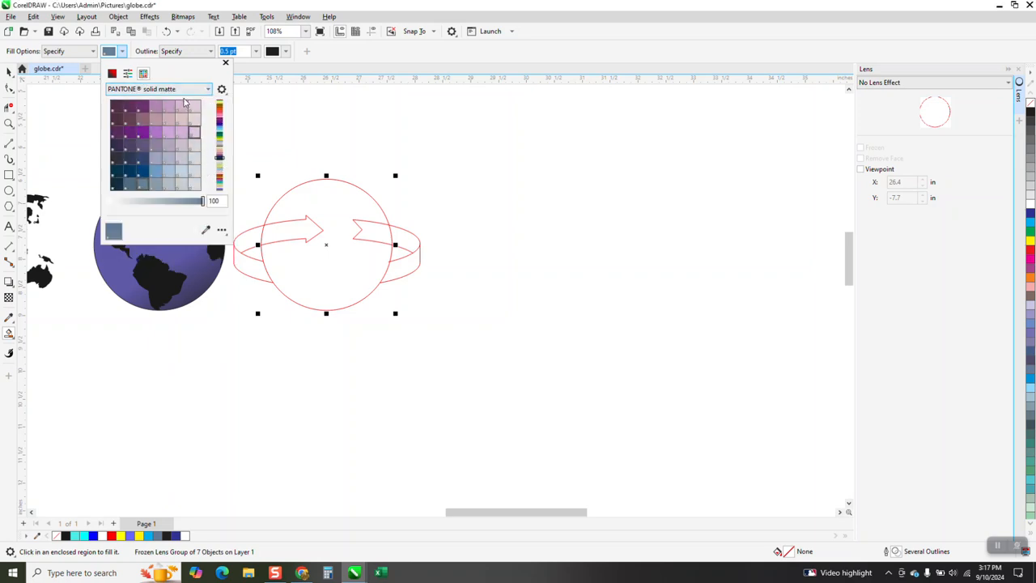
left_click(208, 89)
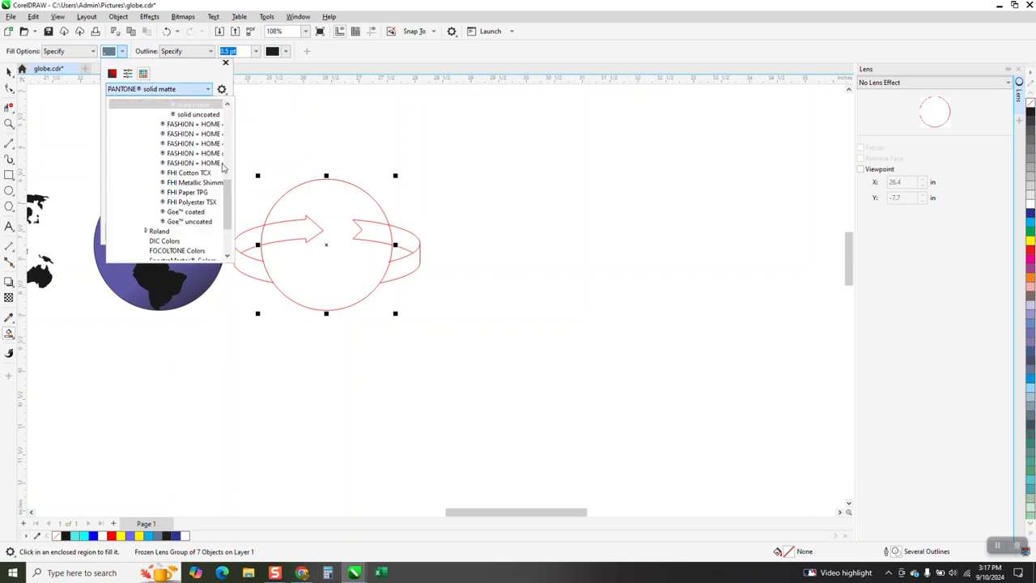
left_click_drag(228, 194, 228, 210)
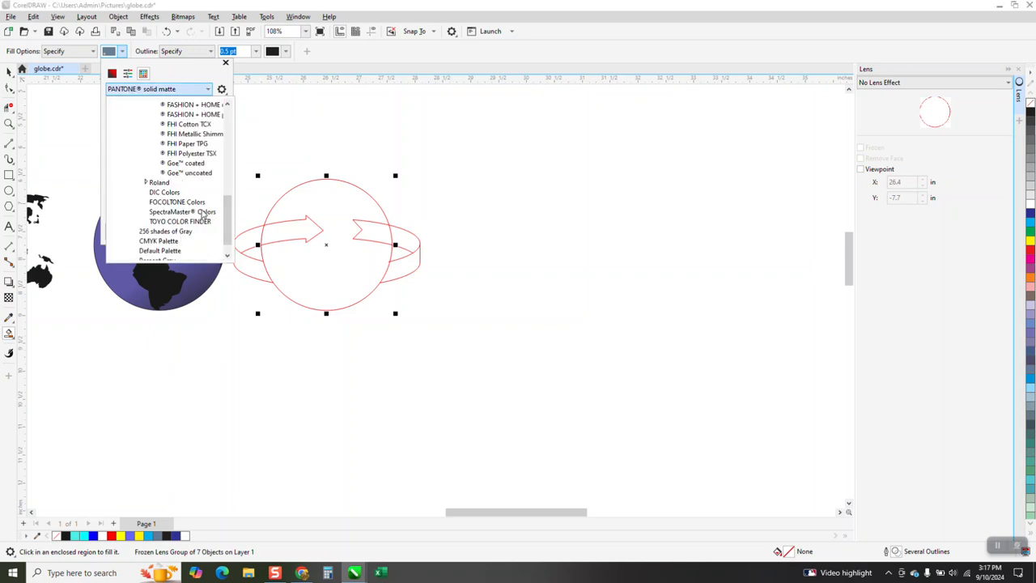
scroll(223, 211, "down", 2)
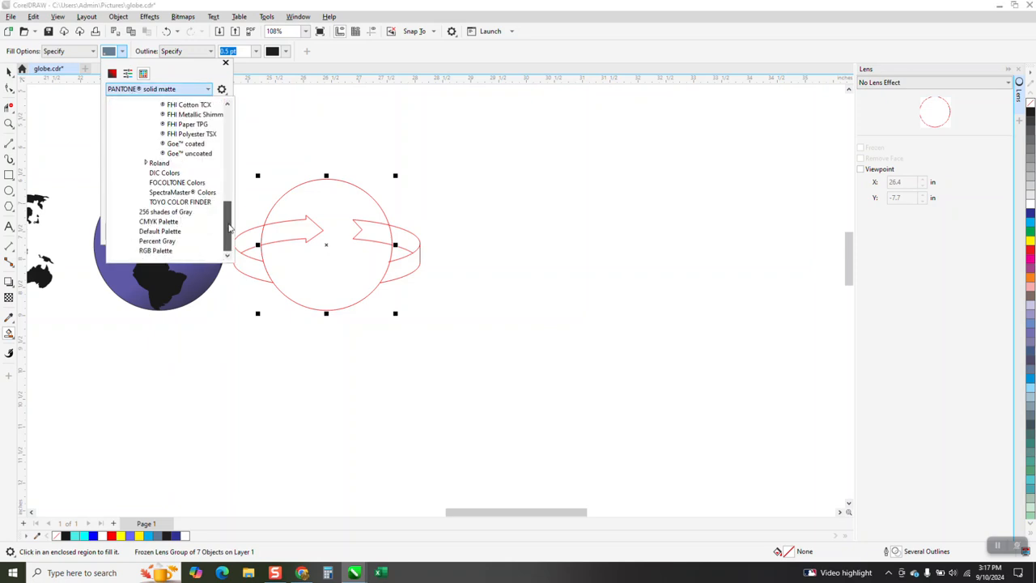
left_click(172, 252)
left_click(195, 120)
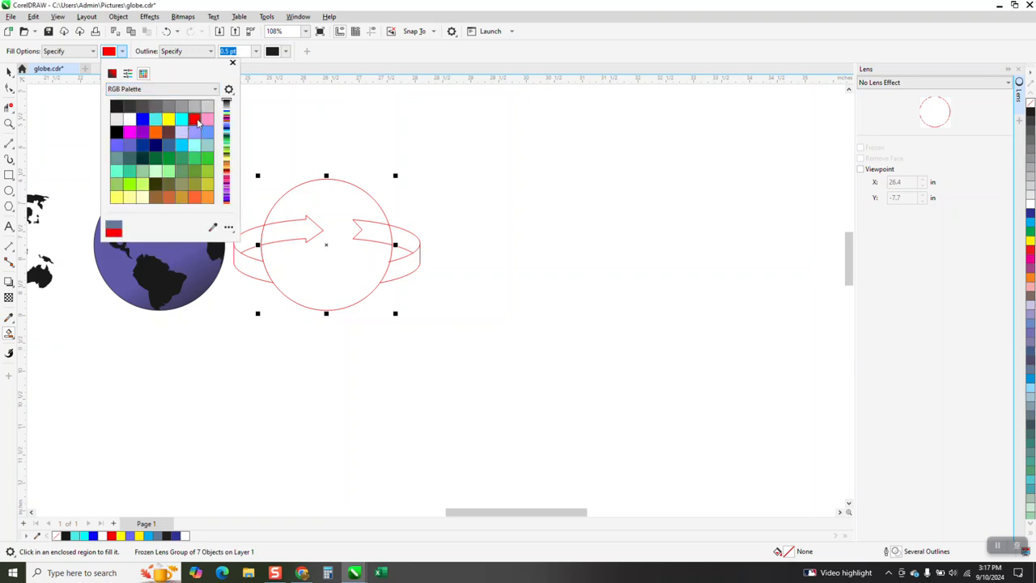
Remove the globe circle's segments that cross the rear band with Virtual Segment Delete
left_click(281, 231)
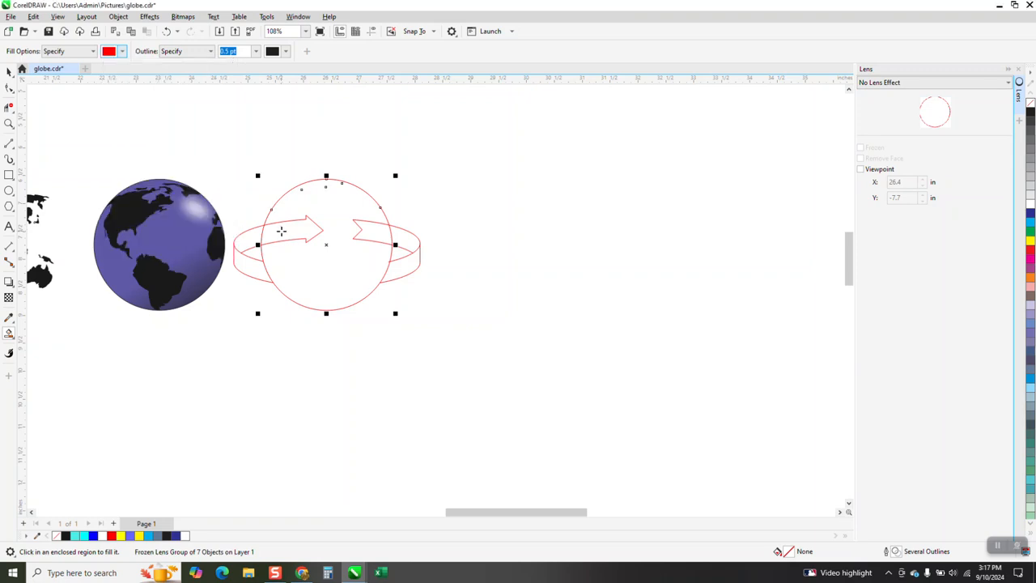
left_click(10, 107)
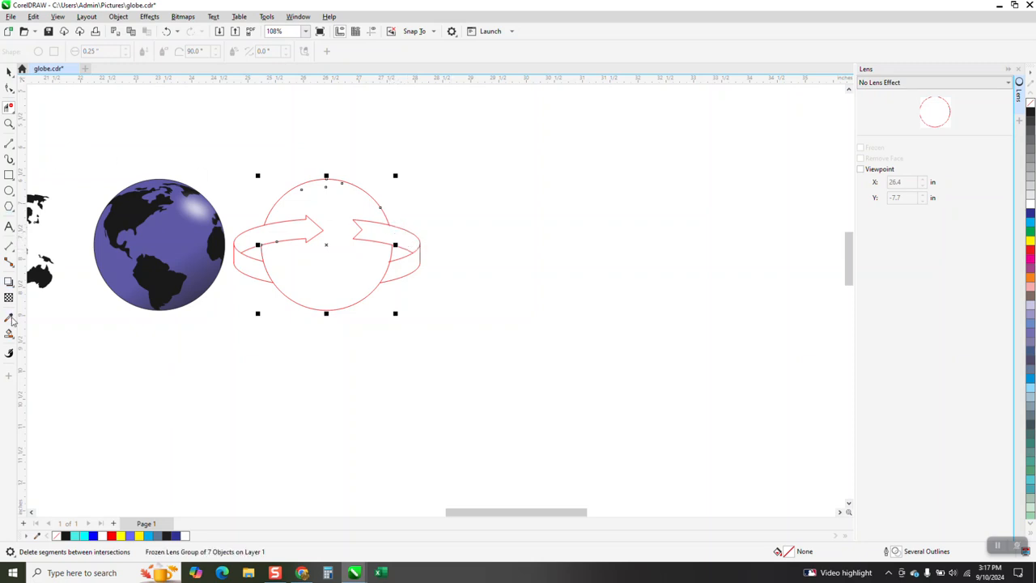
Try filling the arrow and the adjoining left section of the band with red Smart Fill, undoing each fill
left_click(278, 231)
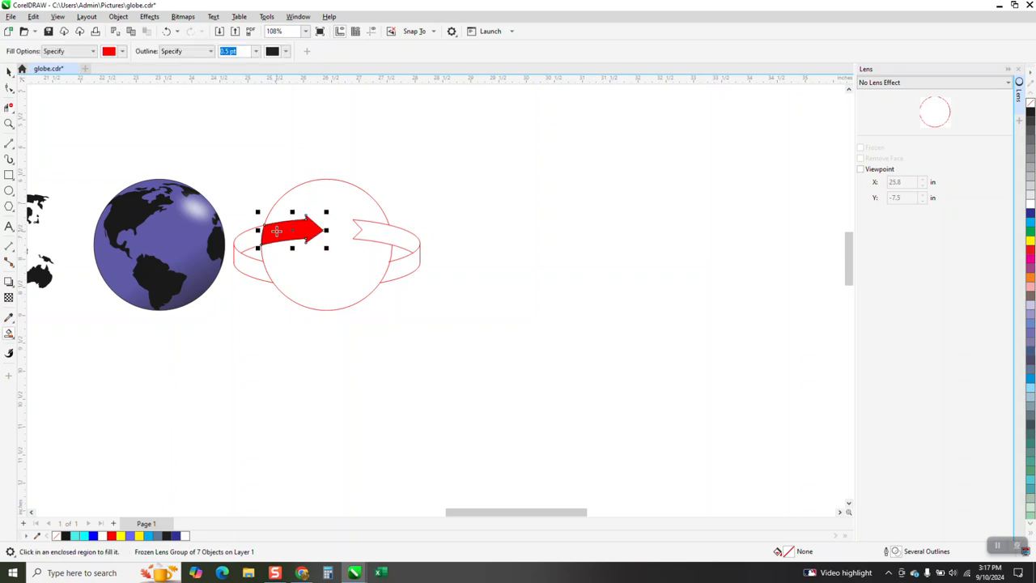
left_click(165, 31)
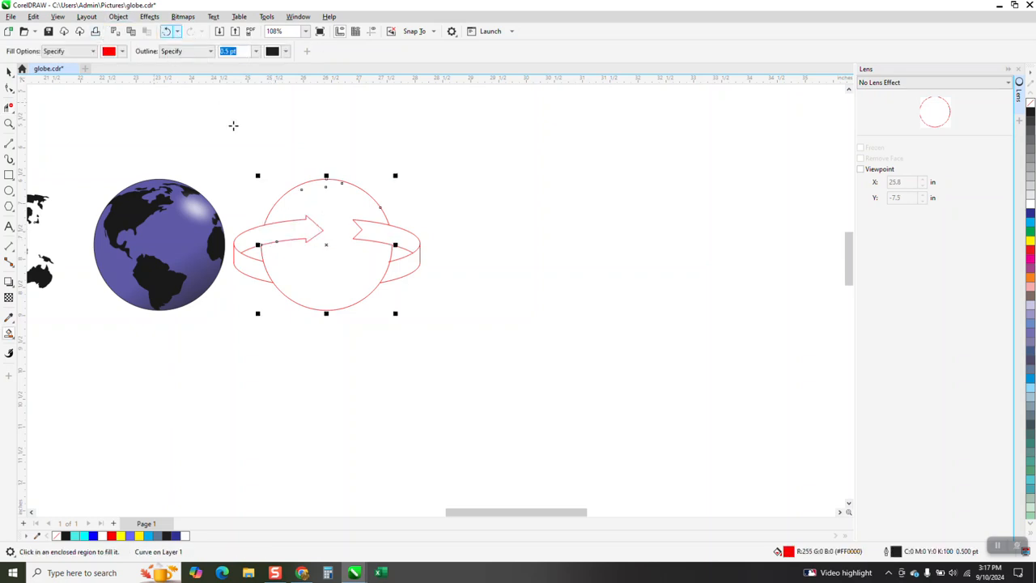
left_click(253, 242)
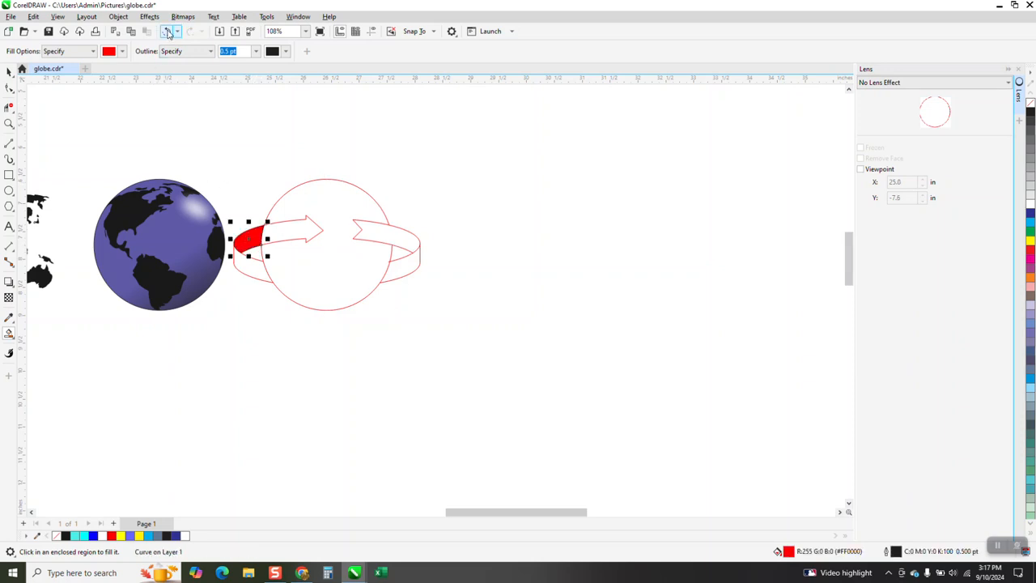
left_click(165, 31)
left_click(6, 71)
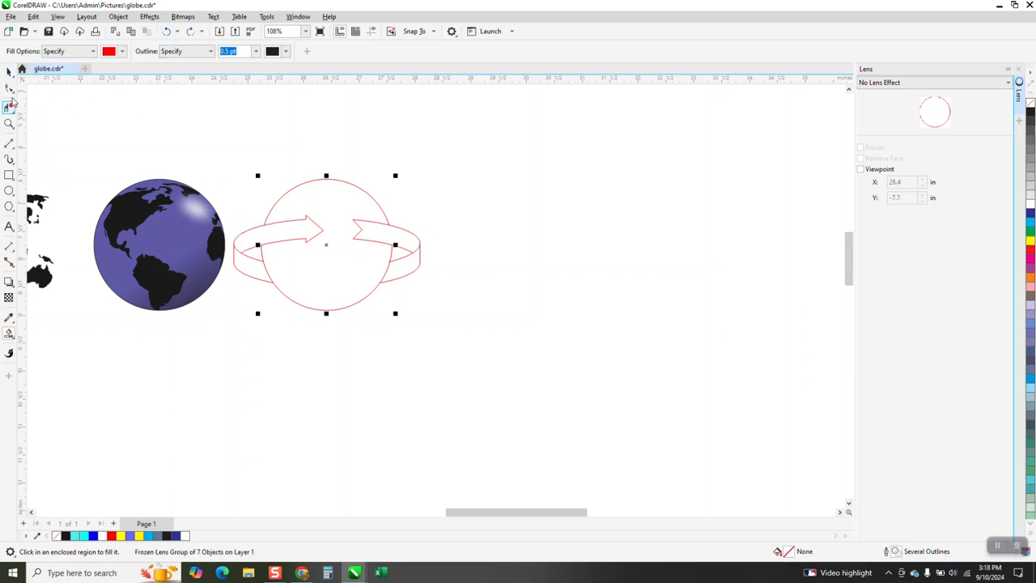
Examine the overlapping globe and band lines in Wireframe view, and return to Enhanced view
left_click(58, 17)
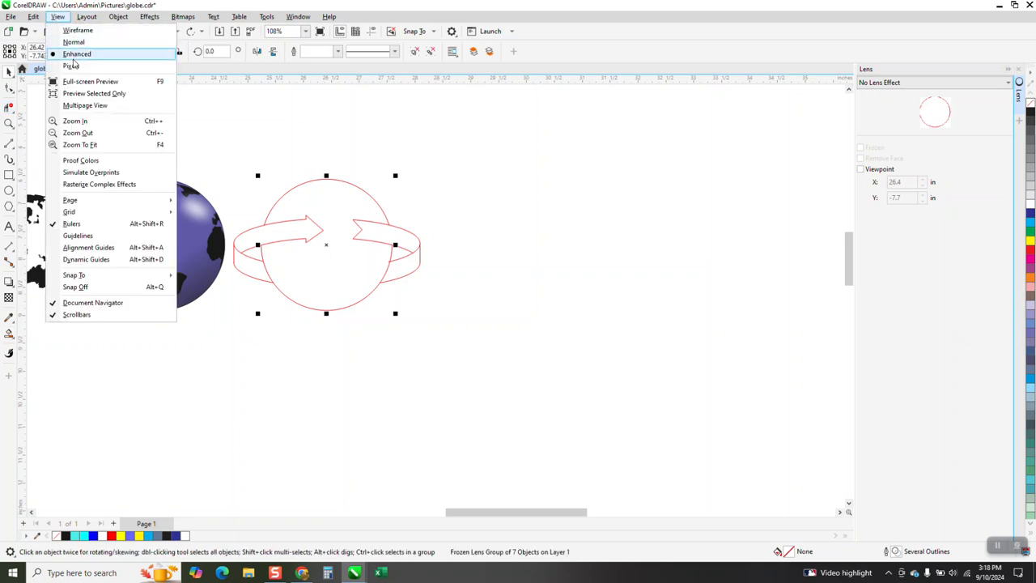
left_click(78, 29)
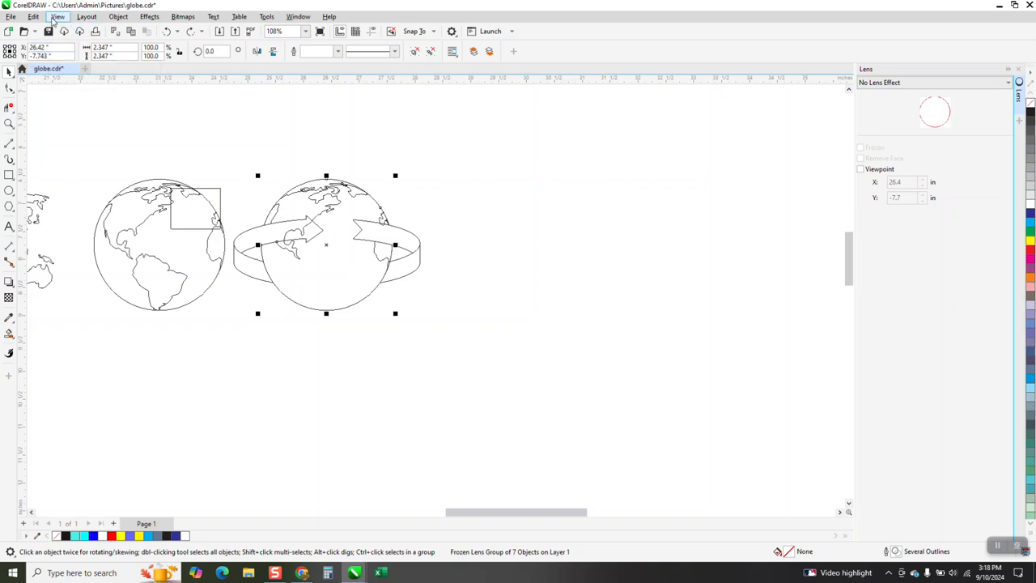
left_click(59, 20)
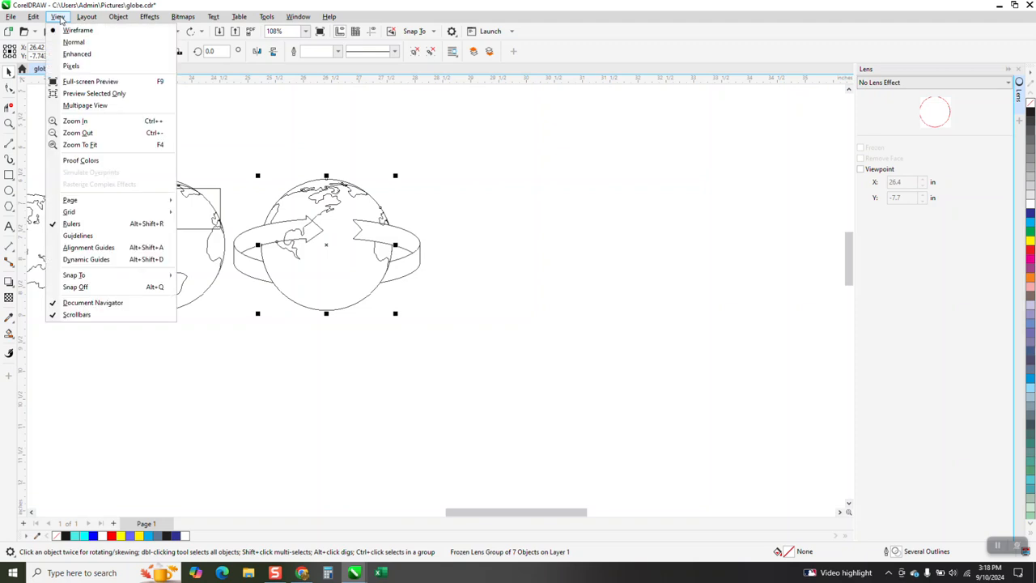
left_click(85, 55)
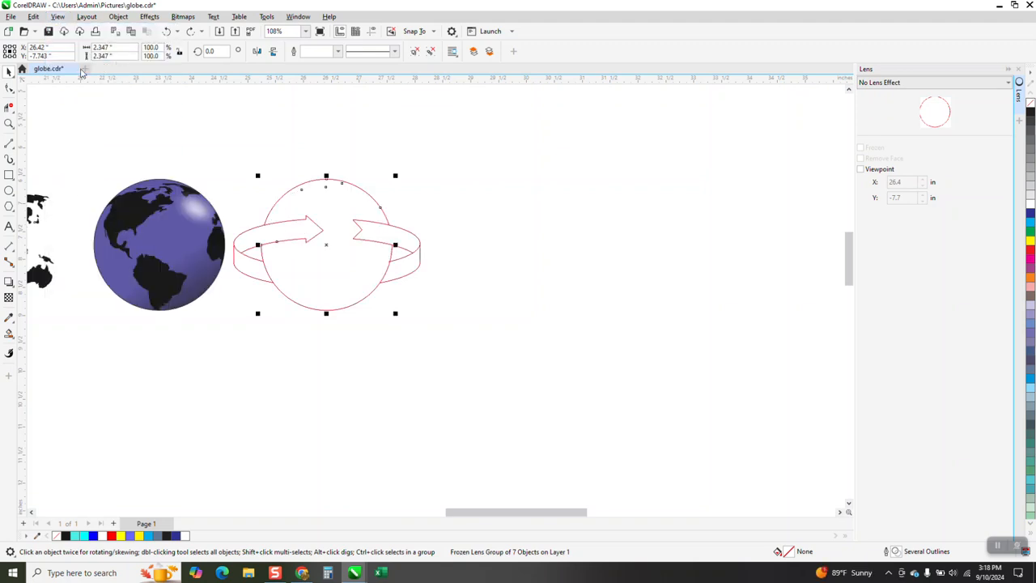
Move the globe outline group 3 in right, off the band
left_click(350, 188)
left_click(350, 185)
key("Right")
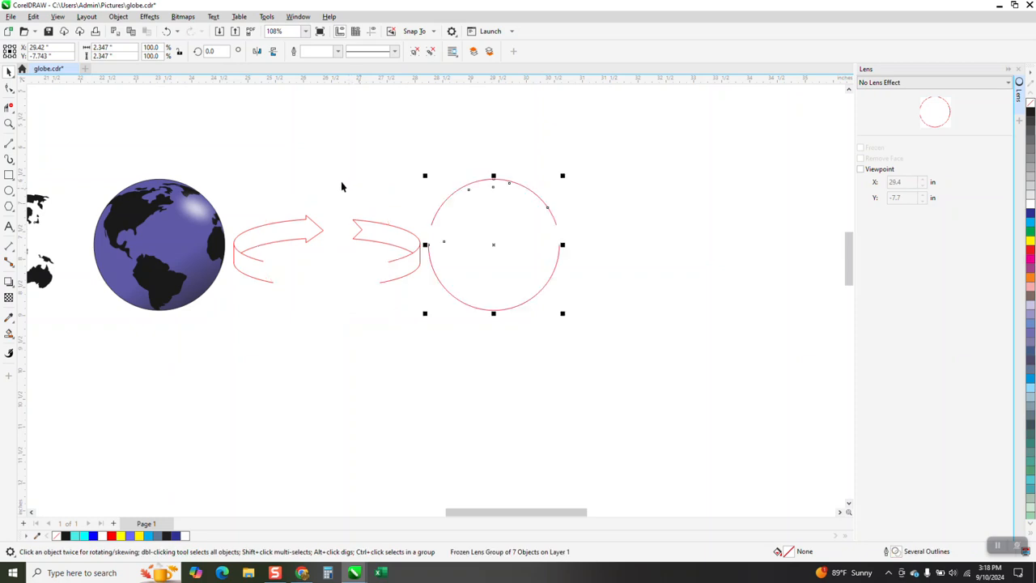
Examine the separated globe outline group in Wireframe view, and return to Enhanced view
left_click(62, 22)
left_click(77, 32)
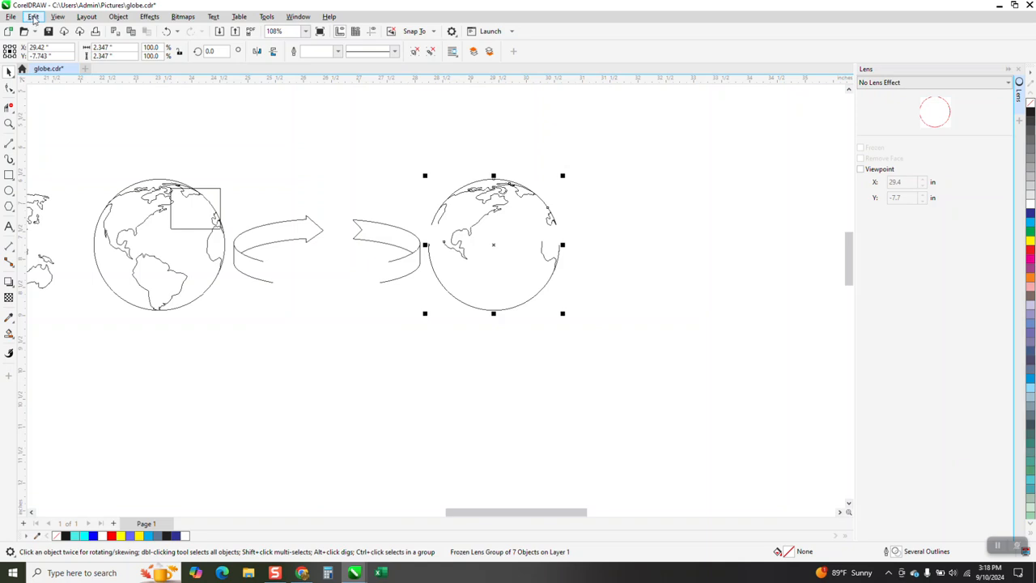
left_click(57, 17)
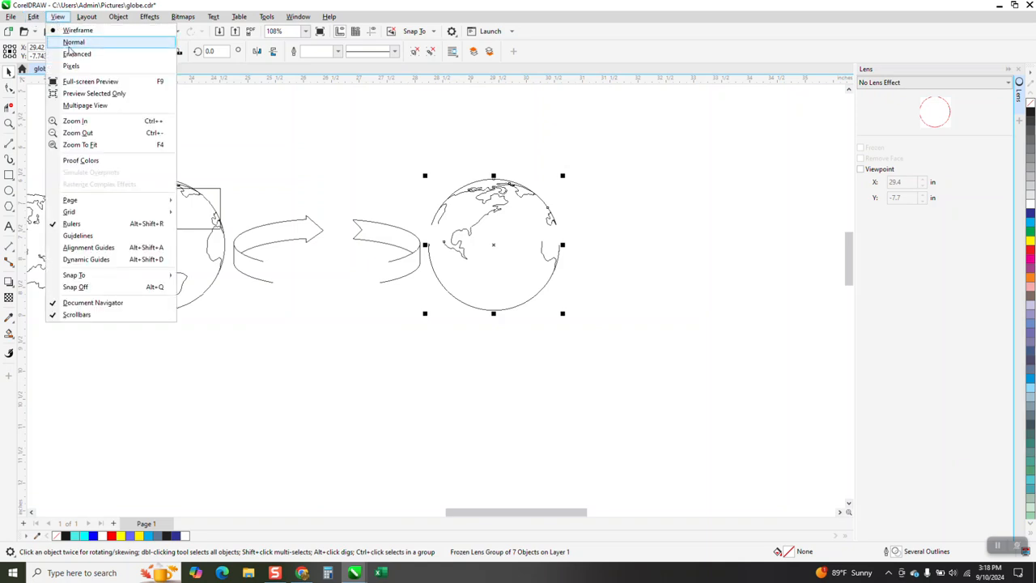
left_click(77, 53)
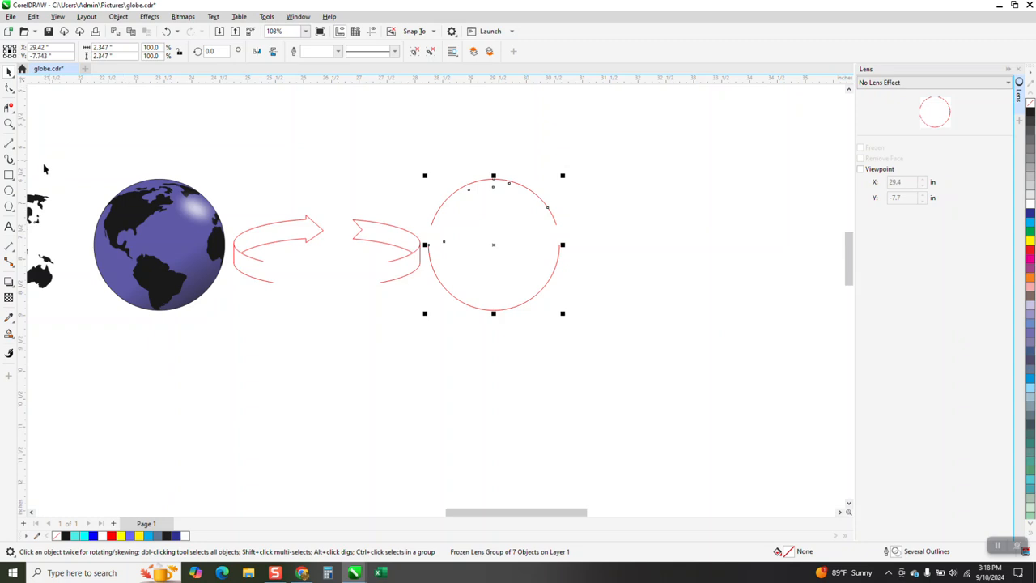
Draw a circle about 2.245 in across to the right of the broken globe outline
left_click(9, 194)
left_click_drag(713, 191, 584, 320)
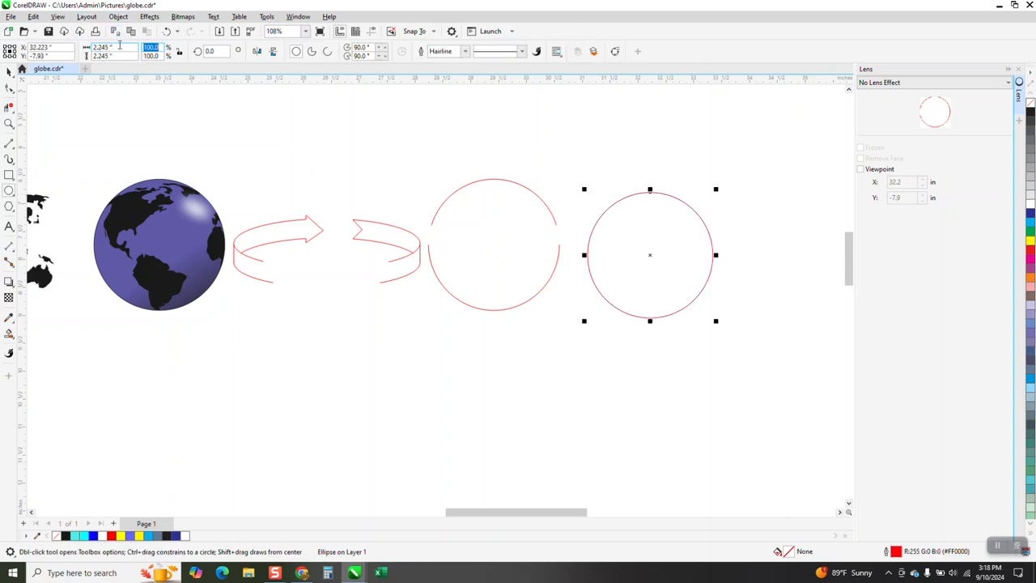
left_click(109, 47)
left_click(9, 71)
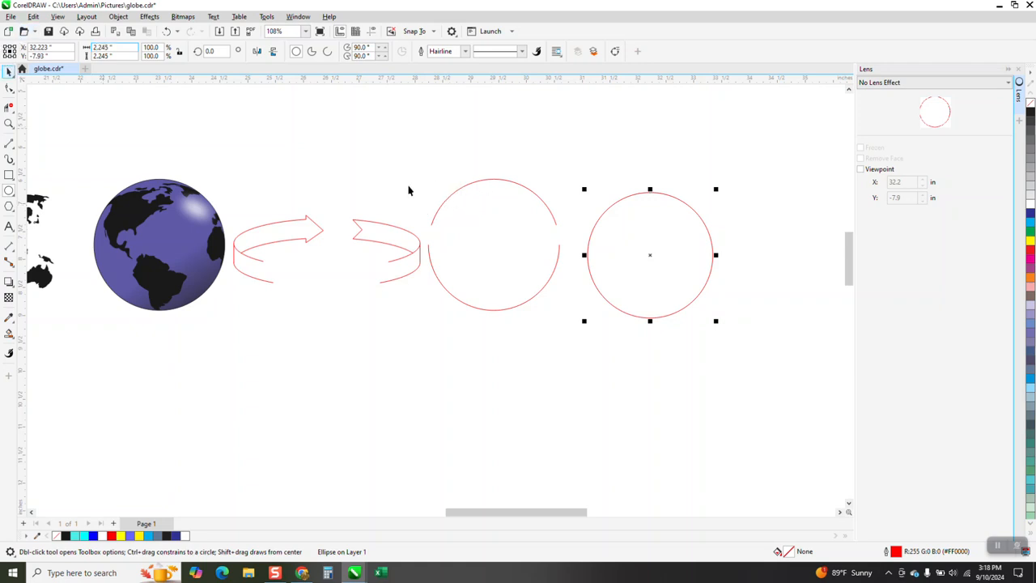
Set the new circle's width and height to 2.347 in to match the broken globe outline group
left_click(455, 192)
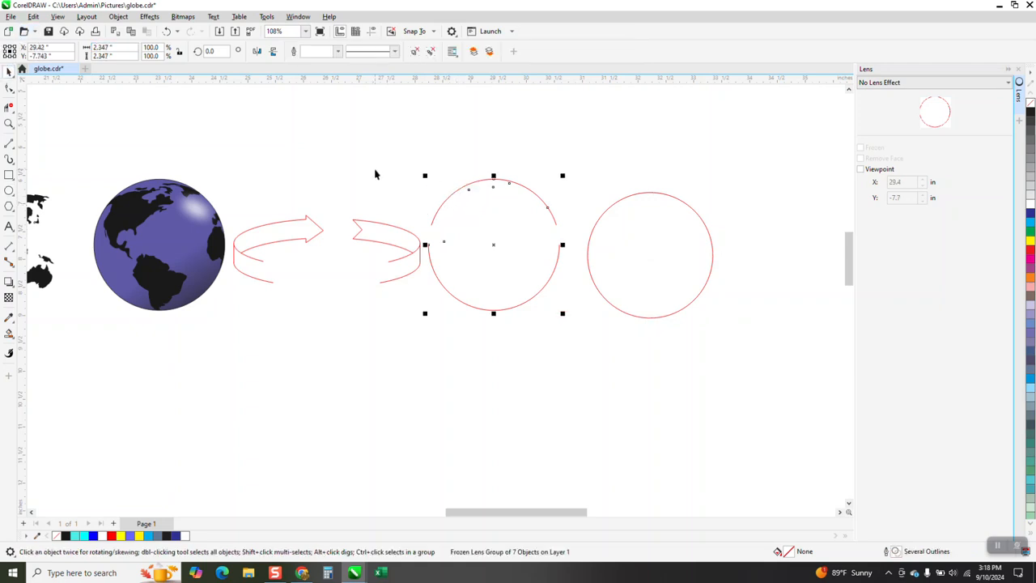
left_click(615, 210)
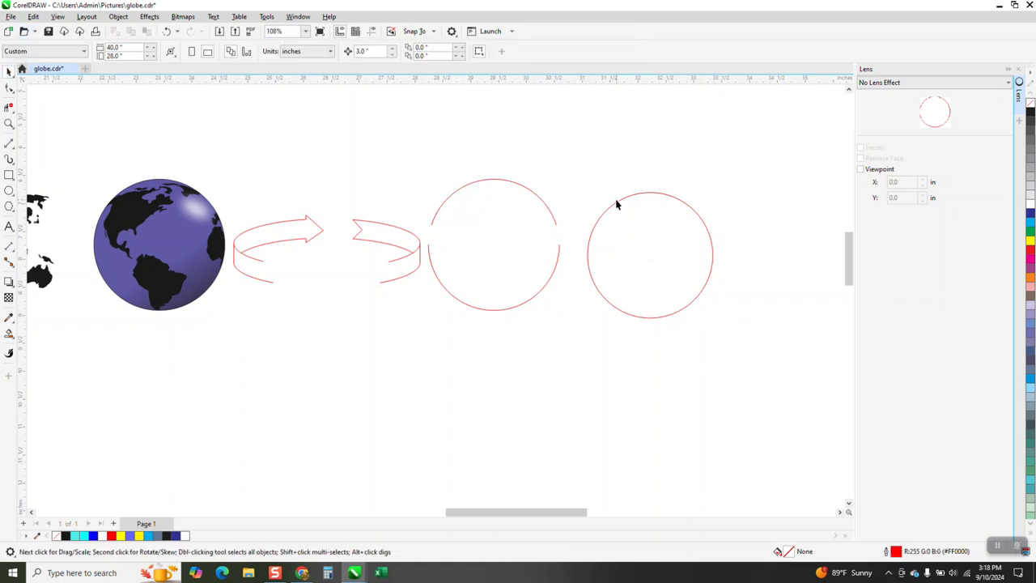
left_click(619, 209)
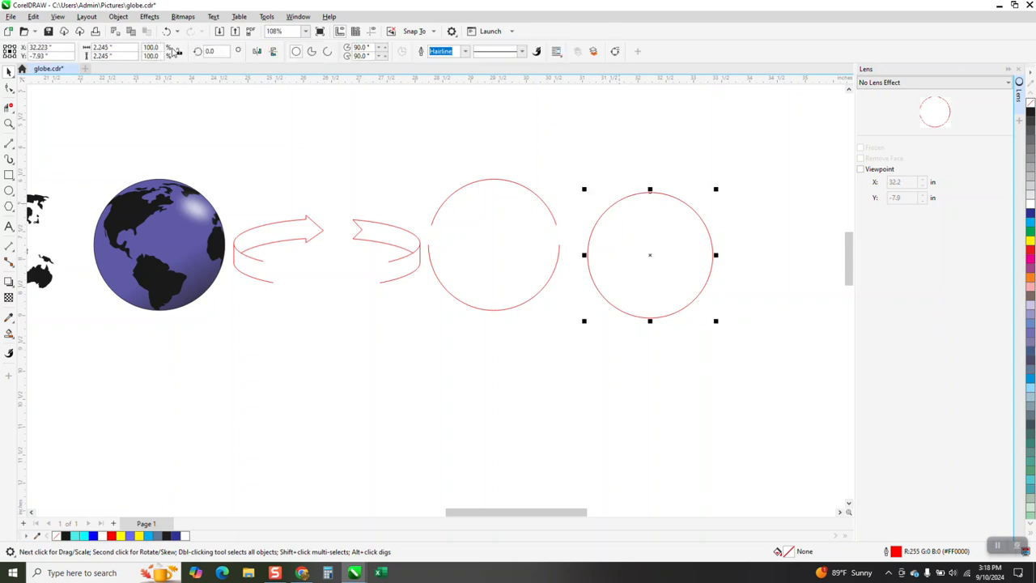
left_click(99, 56)
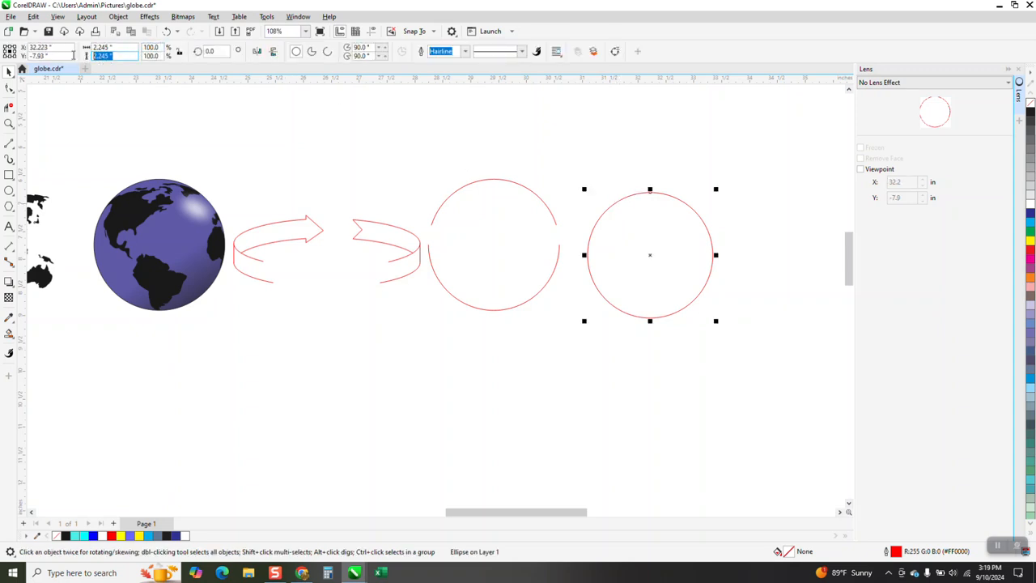
type("2.347")
key("Return")
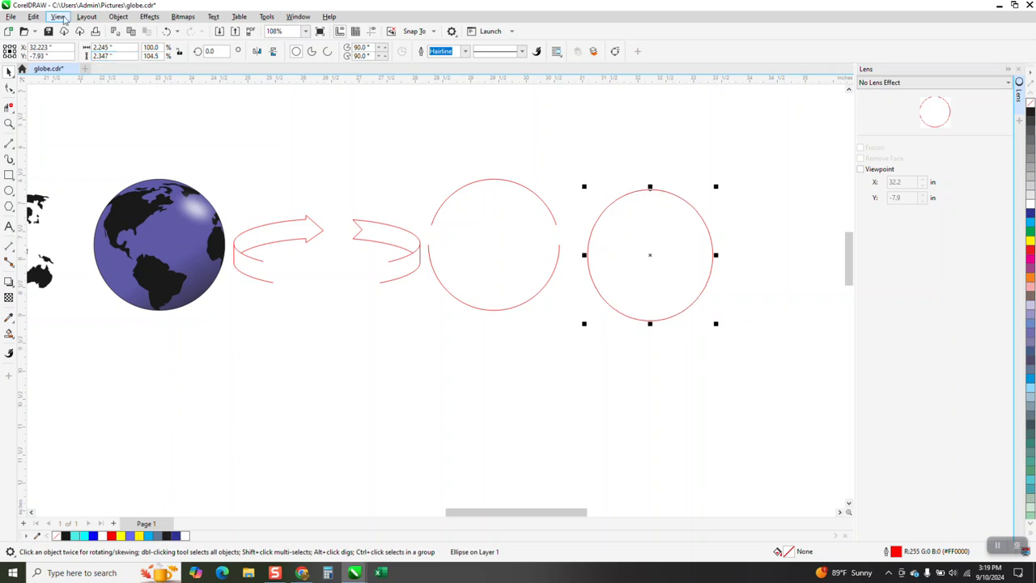
left_click(180, 55)
left_click_drag(135, 47, 83, 6)
type("2.347")
key("Return")
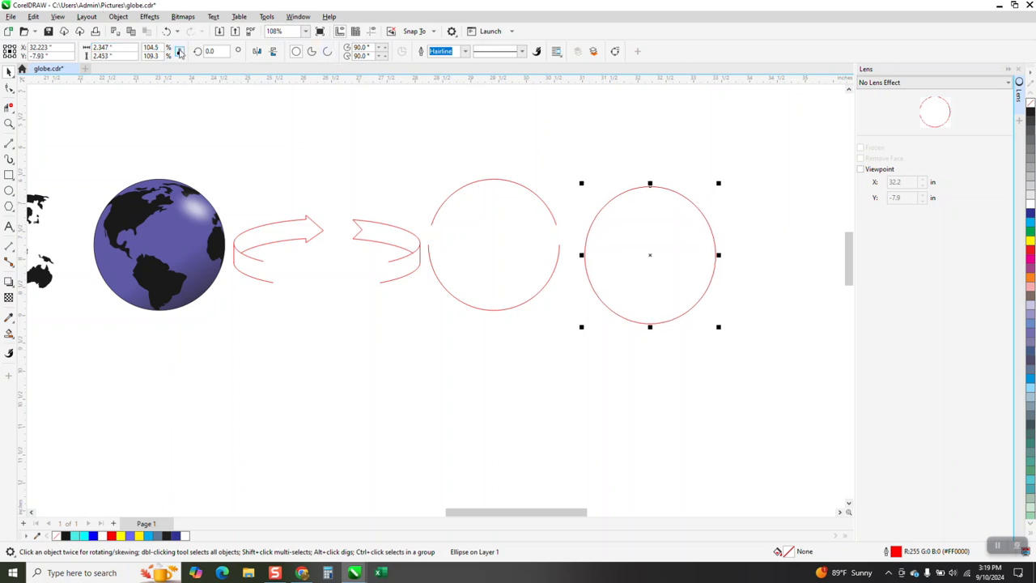
left_click(121, 57)
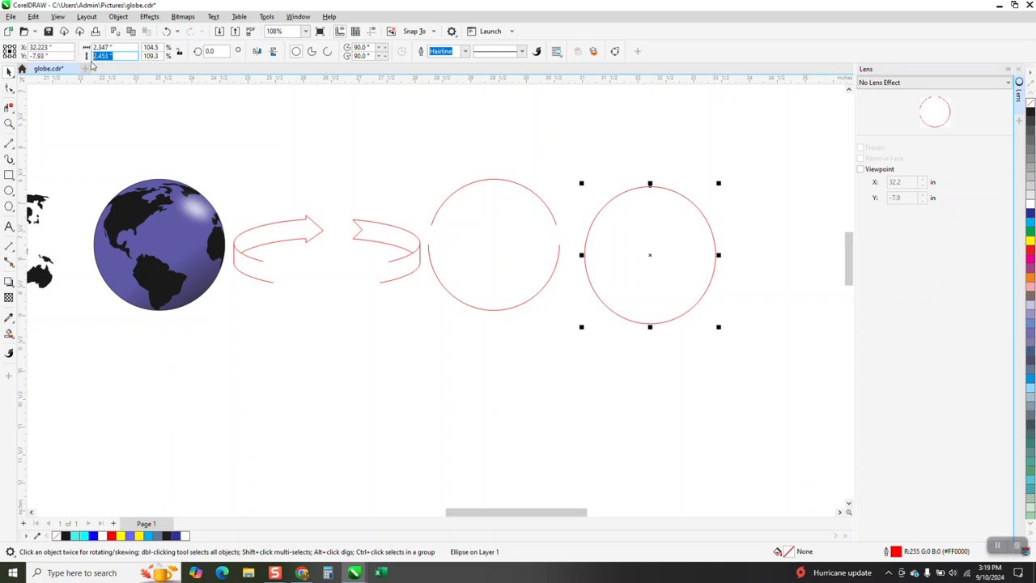
type("2.347")
key("Return")
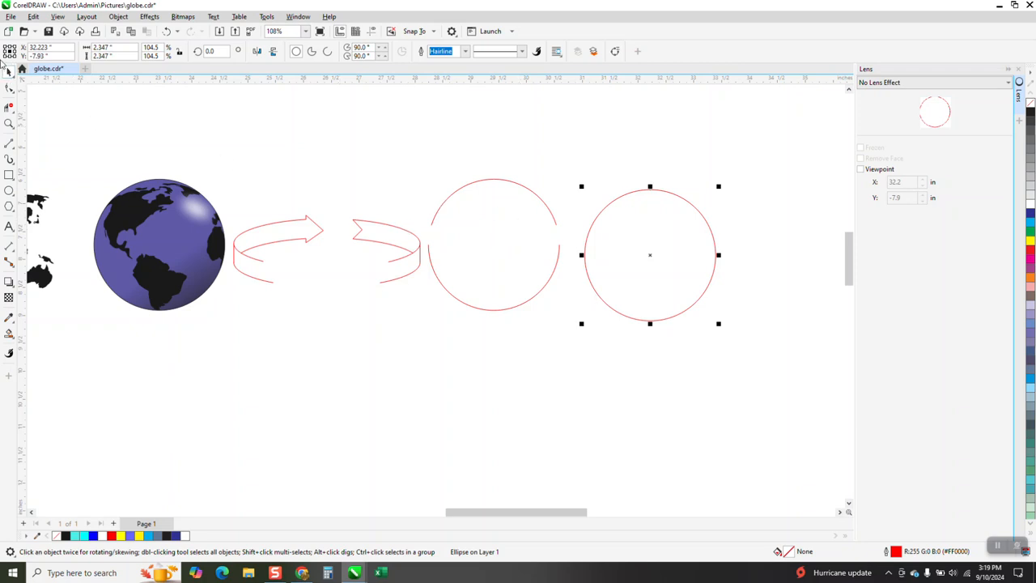
Align the new circle's centre horizontally and vertically with the broken globe outline group
left_click(459, 196)
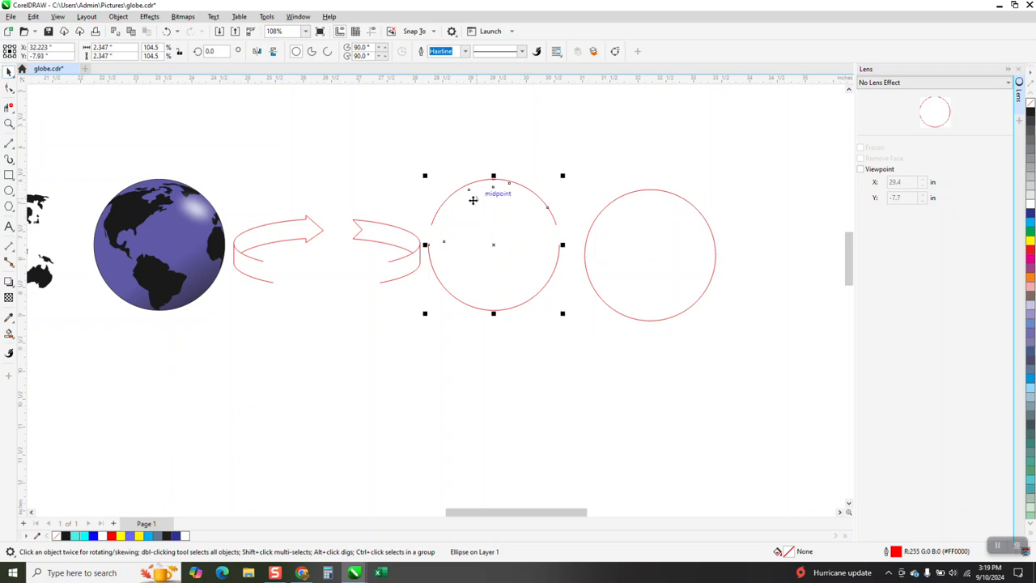
left_click(638, 258)
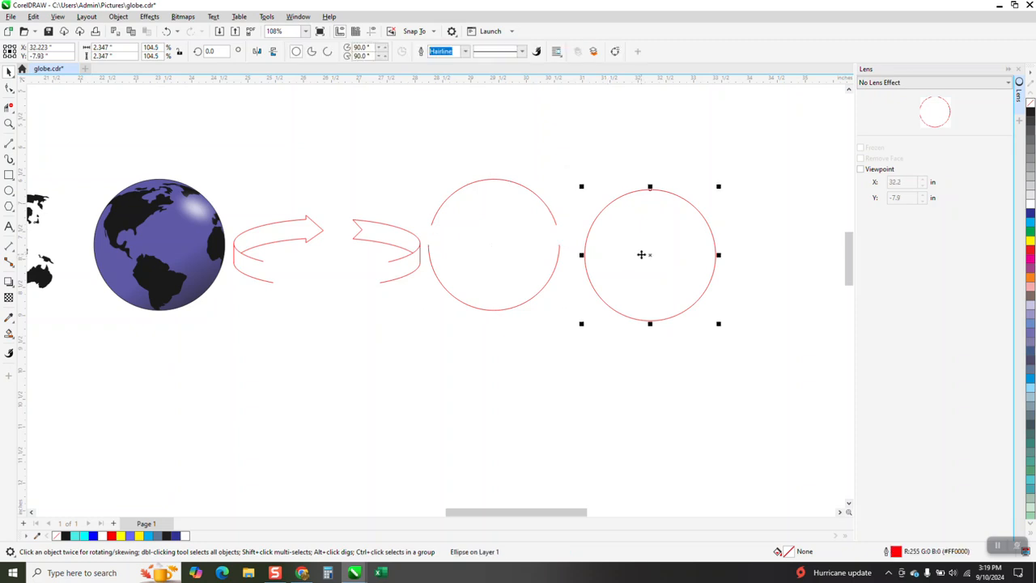
left_click(527, 227, "shift")
key("e")
key("c")
key("F7")
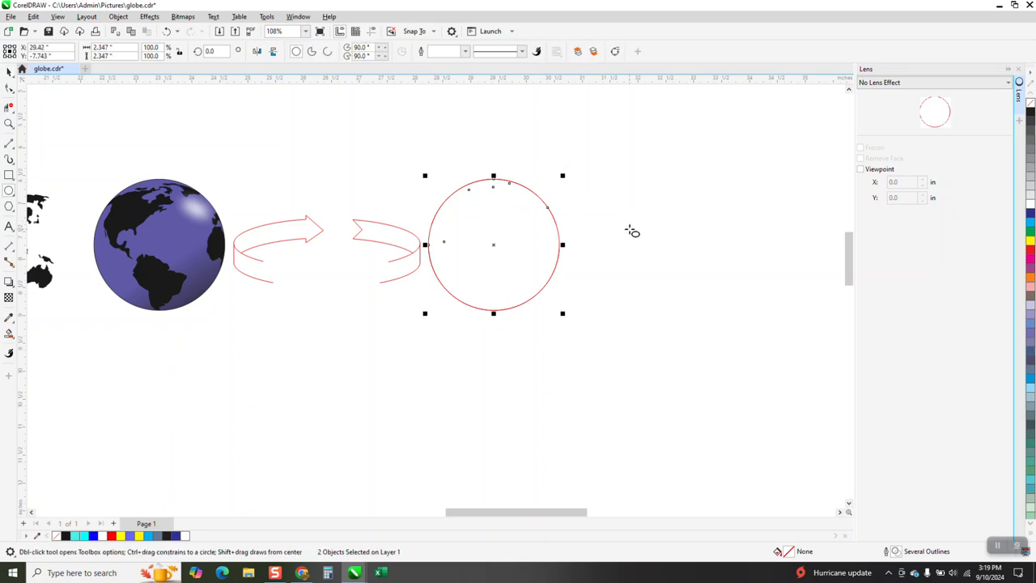
Move the aligned circle and outline group 3 in right, and shift only the circle 3 in back left
key("ctrl+z")
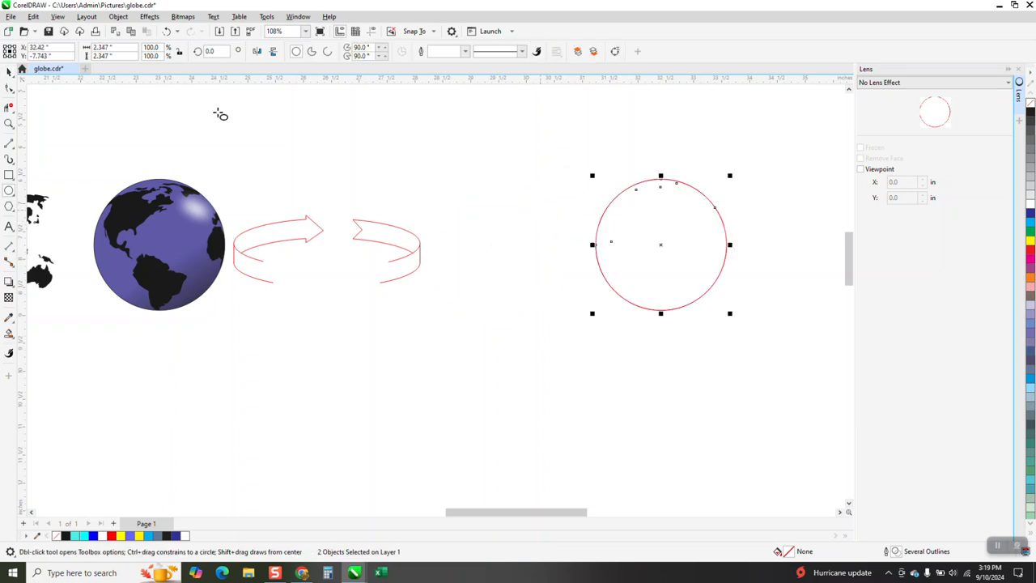
left_click(8, 72)
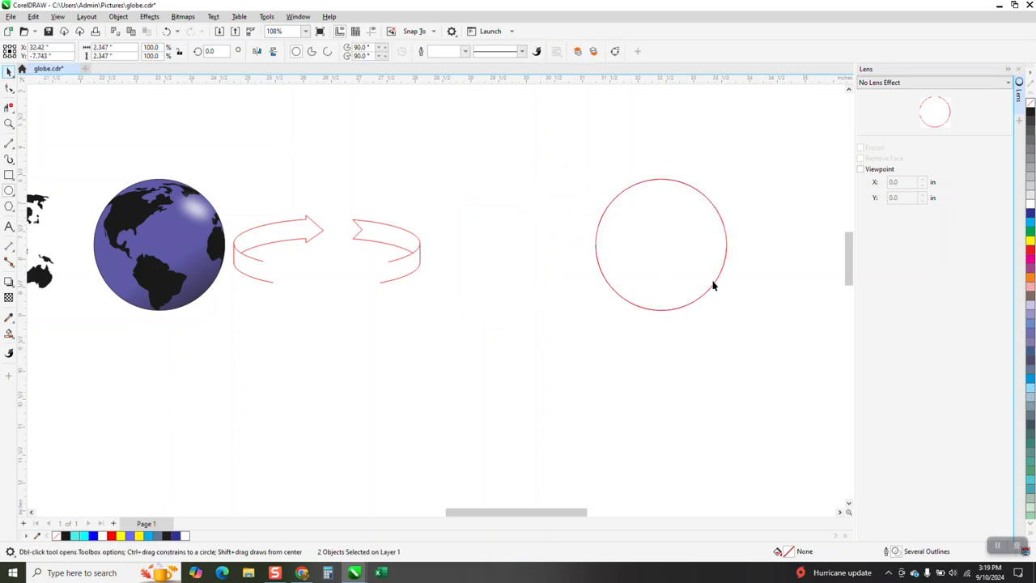
left_click(599, 229)
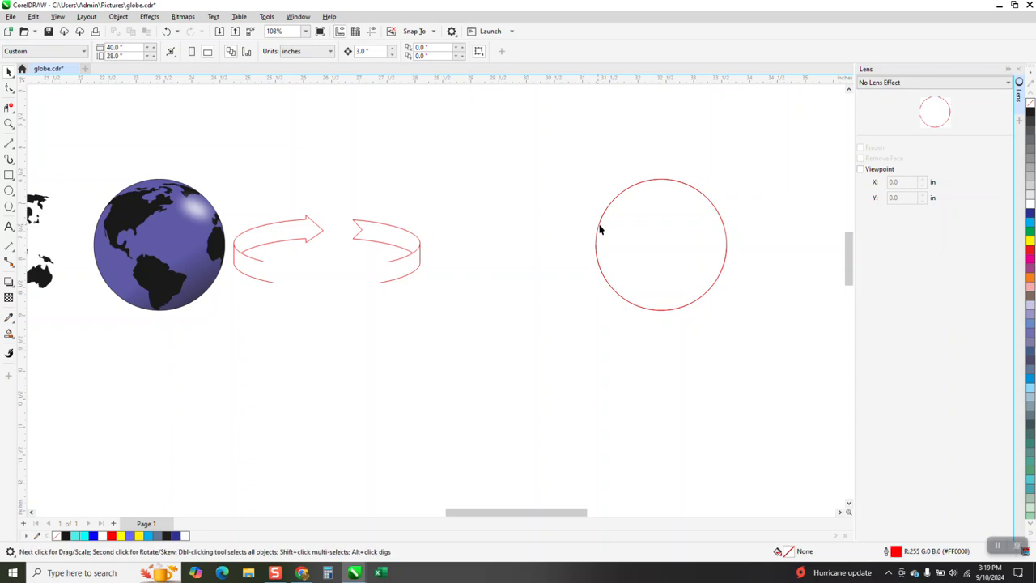
left_click(599, 229)
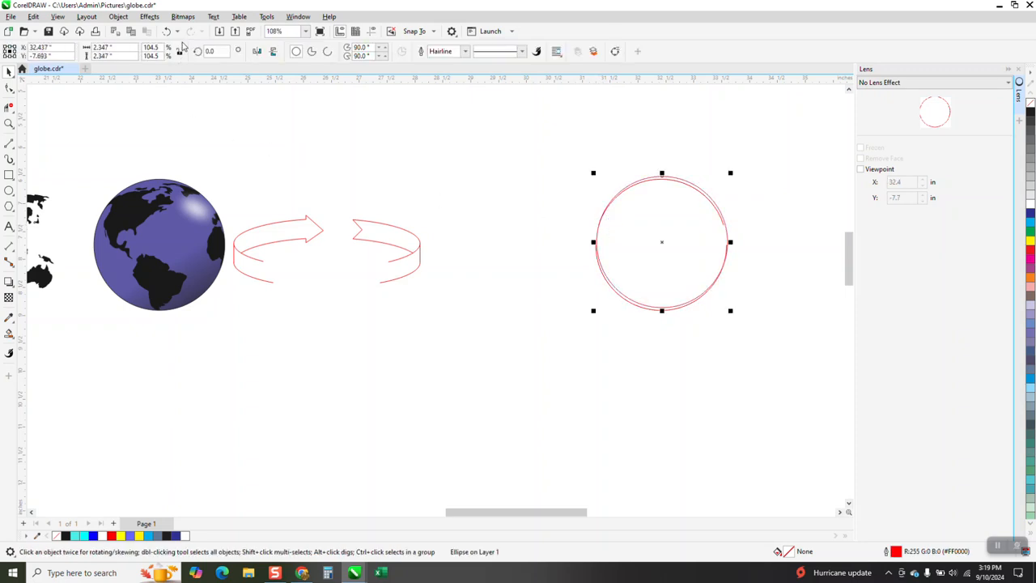
left_click(166, 31)
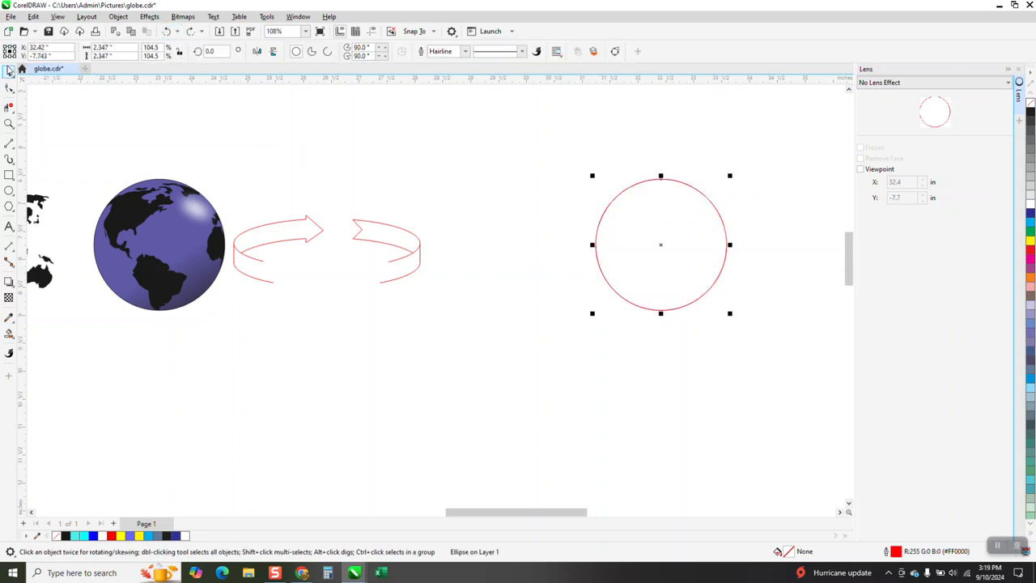
key("Left")
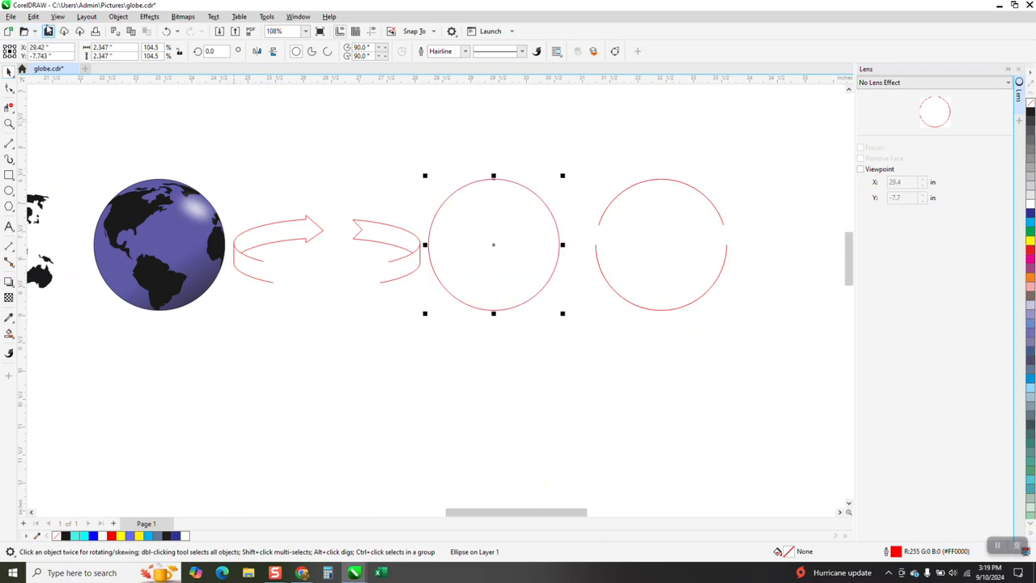
Compare the clean circle with the old outline group in Wireframe view, and return to Enhanced view
left_click(33, 16)
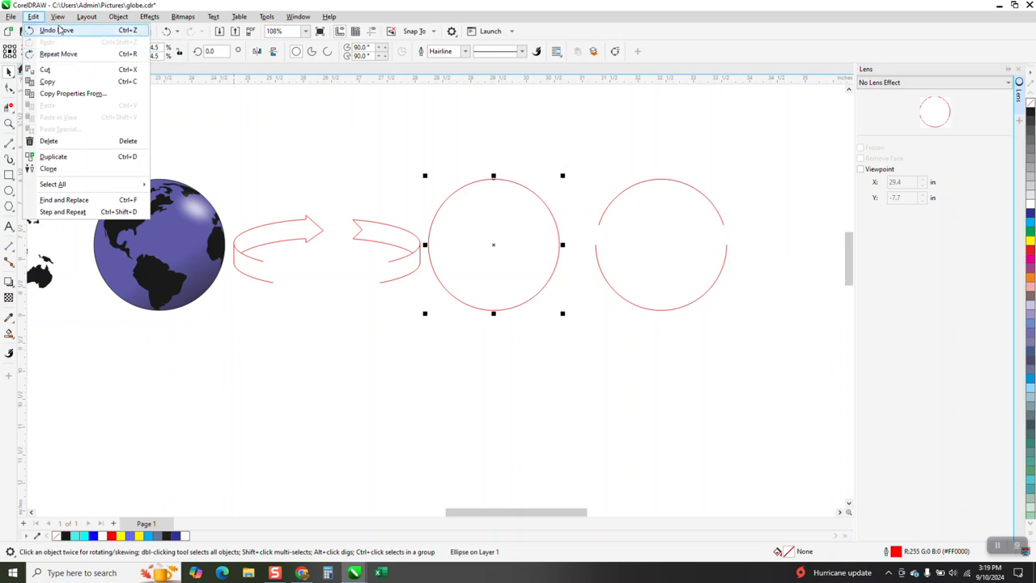
left_click(33, 16)
left_click(57, 16)
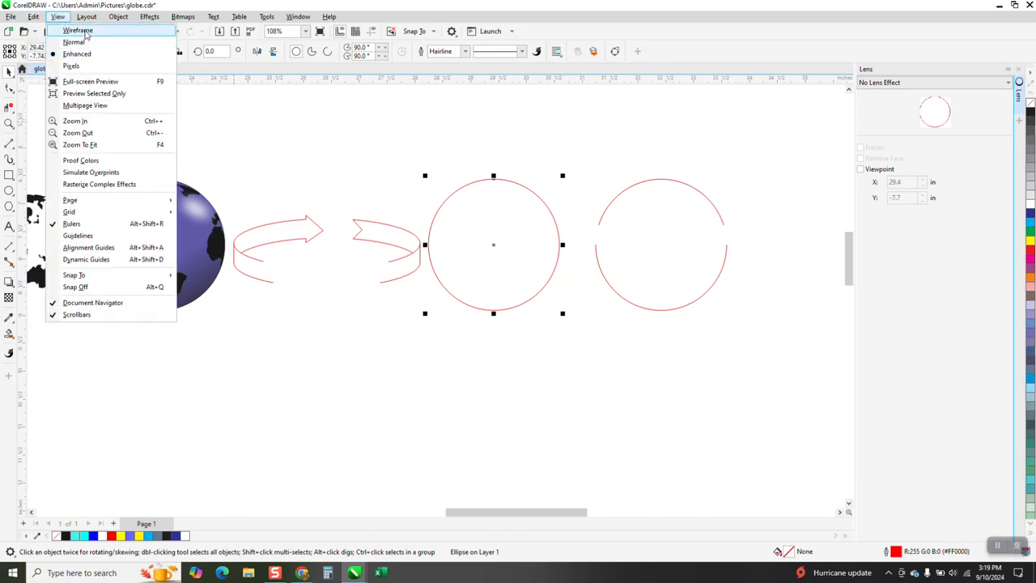
left_click(77, 30)
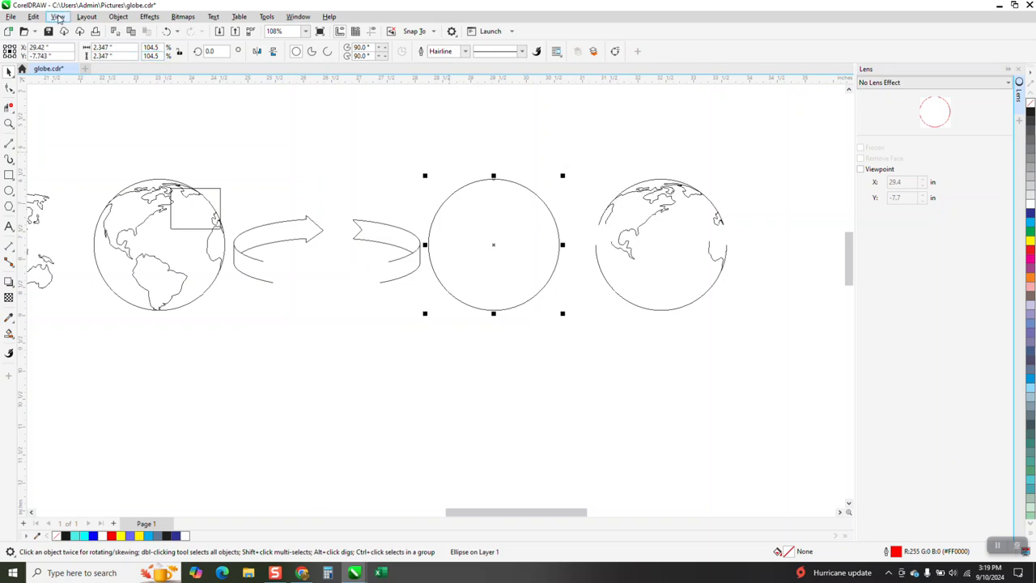
left_click(59, 17)
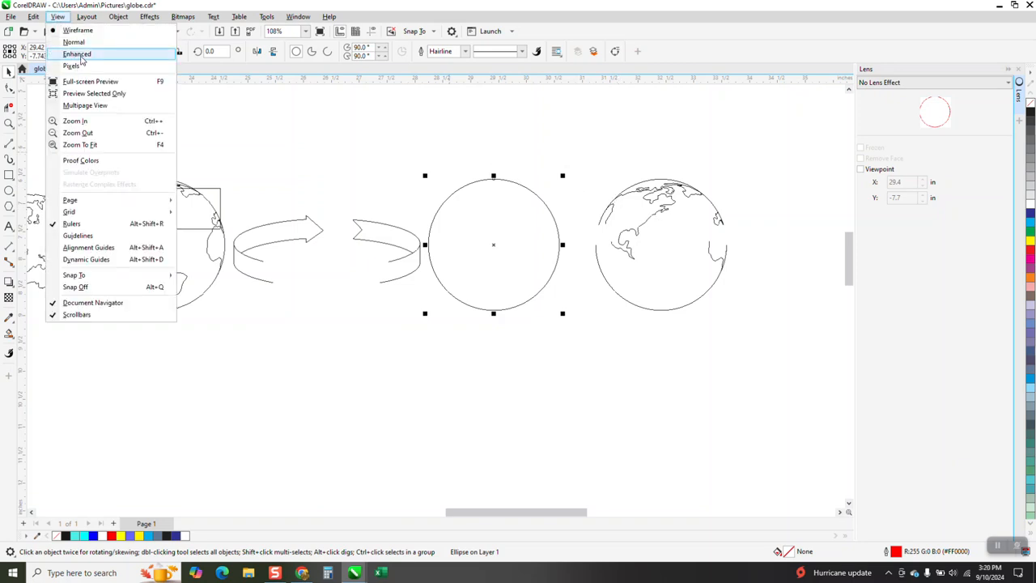
left_click(78, 50)
Delete the old broken globe outline group and move the clean circle 3 in left onto the band
left_click_drag(590, 166, 744, 326)
key("Delete")
left_click(546, 269)
key("Left")
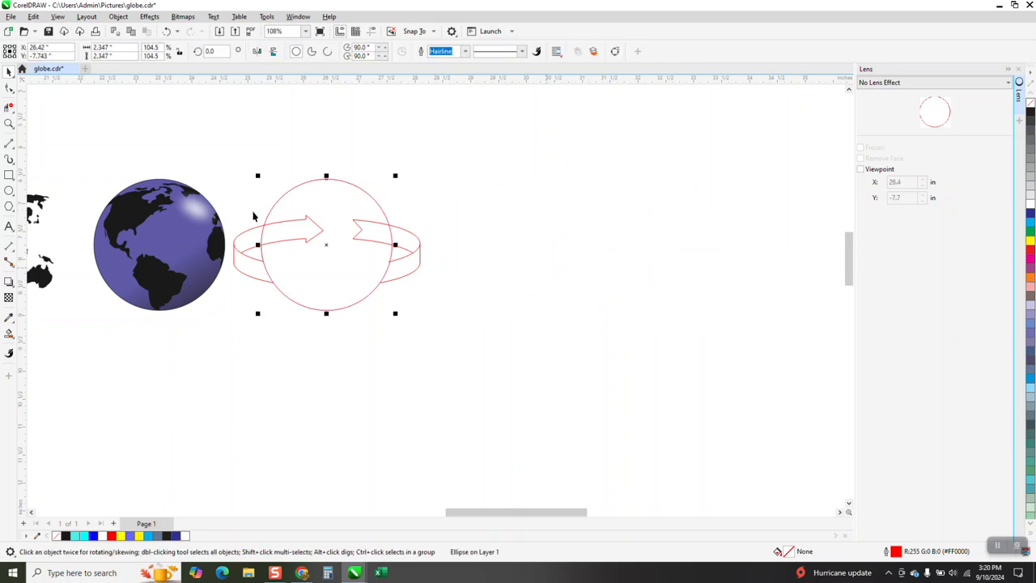
Remove the circle's segments that cross the arrow and the notched tail with Virtual Segment Delete
left_click(11, 108)
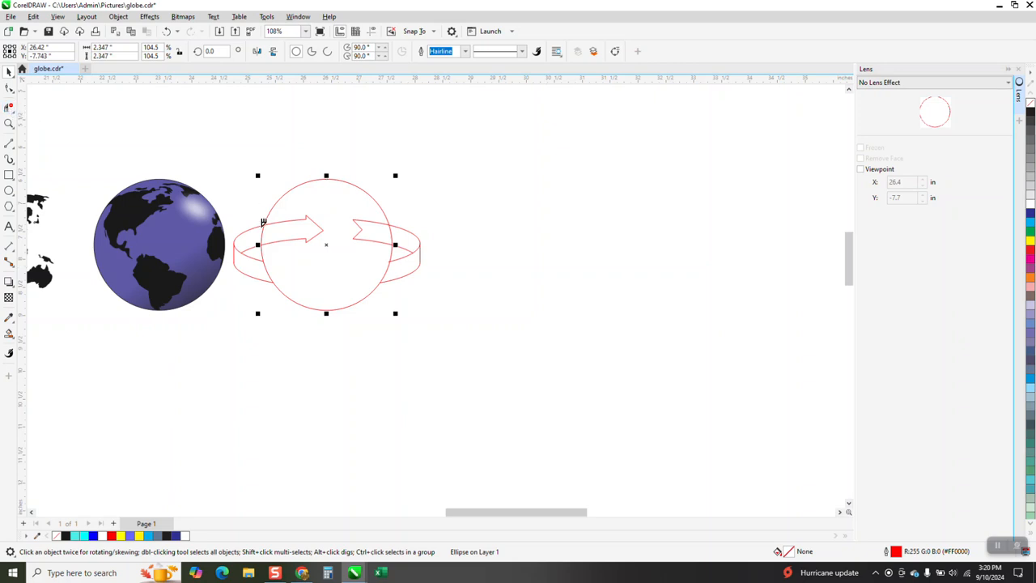
left_click(394, 230)
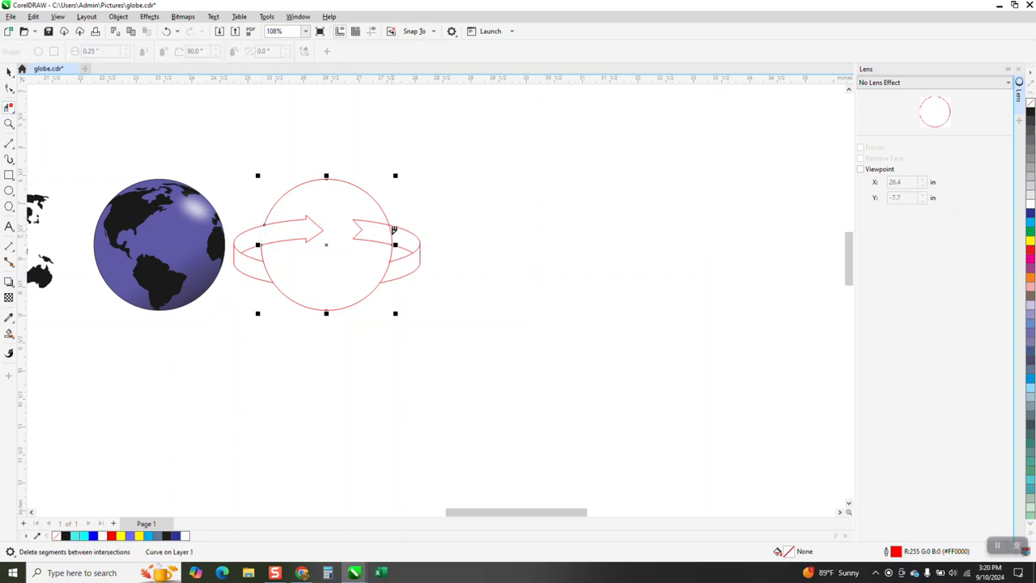
left_click(397, 236)
Smart Fill the arrow and the notched tail in red with a 0.5 pt black outline, moving each filled piece 6 in right
left_click(277, 234)
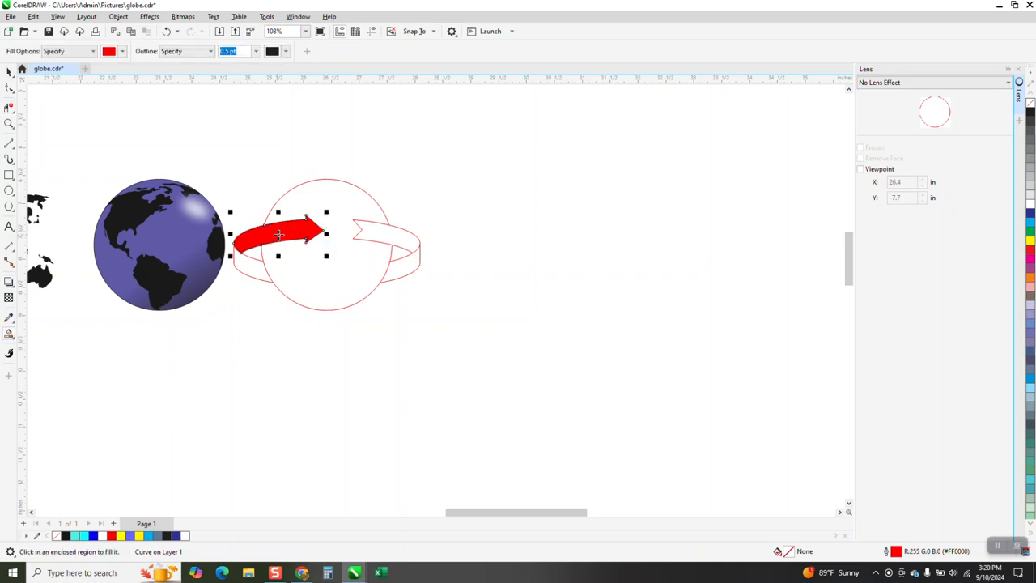
key("Right")
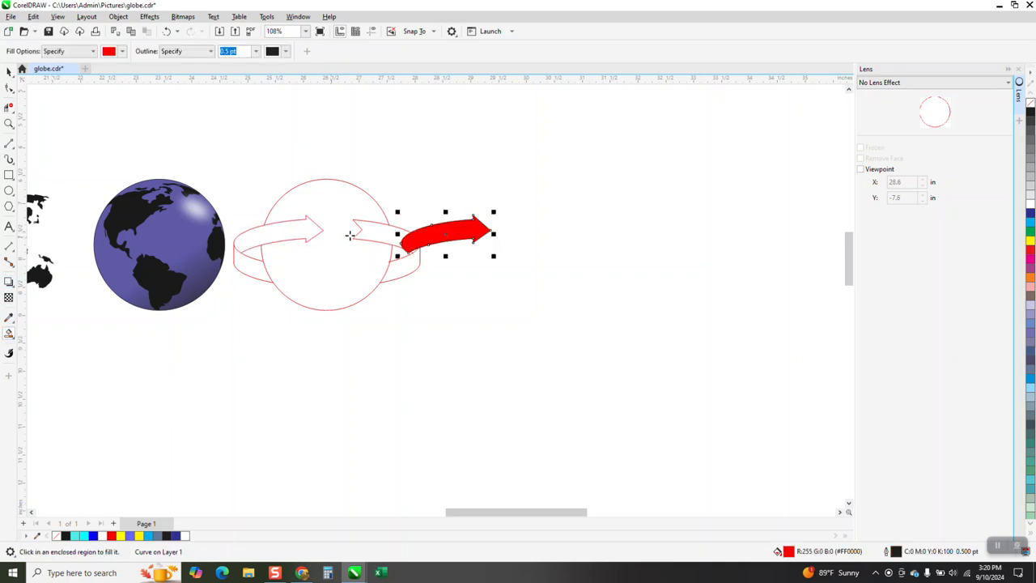
key("Right")
left_click(384, 234)
key("Right")
key("Right")
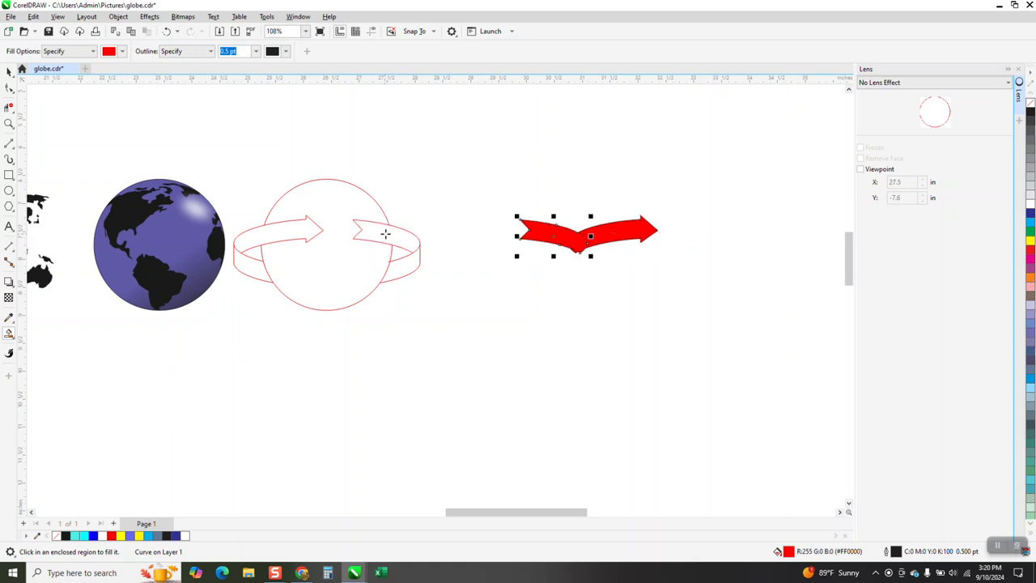
Try filling the band's lower section beside the circle with red Smart Fill, and undo the fill
left_click(414, 262)
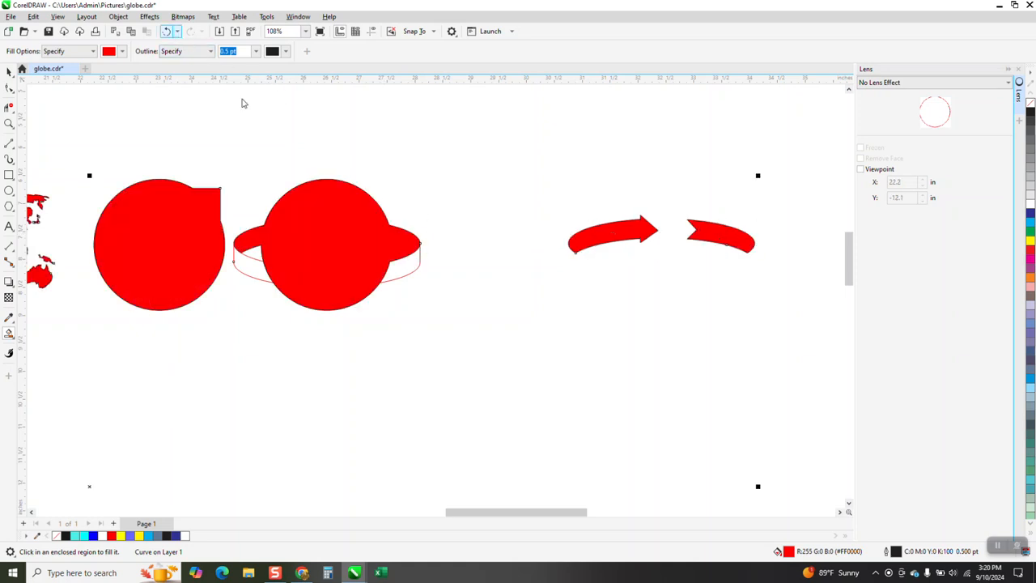
left_click(405, 265)
left_click(169, 33)
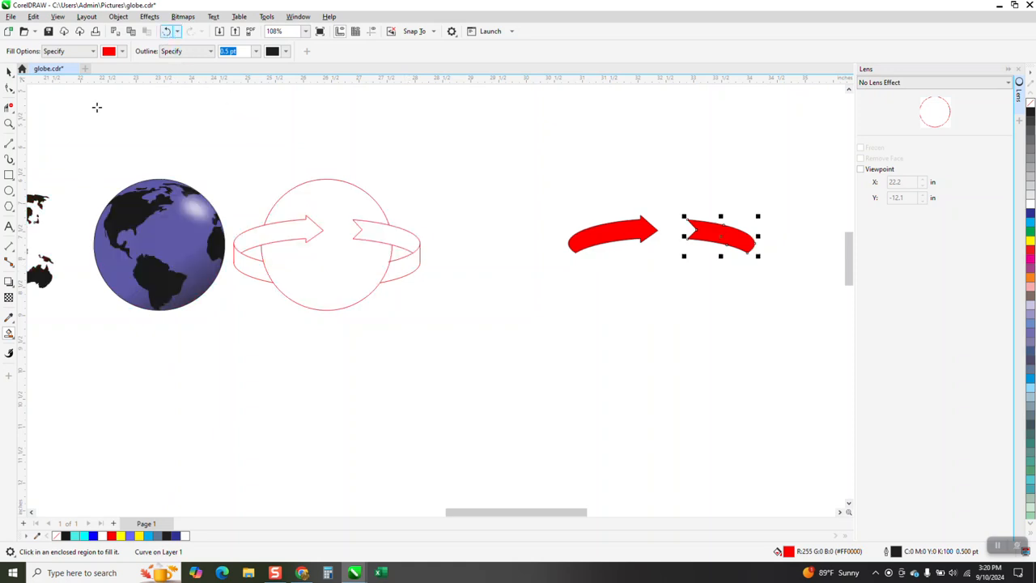
Extend the end node of the band's lower right curve so it reaches just past the circle's edge
key("z")
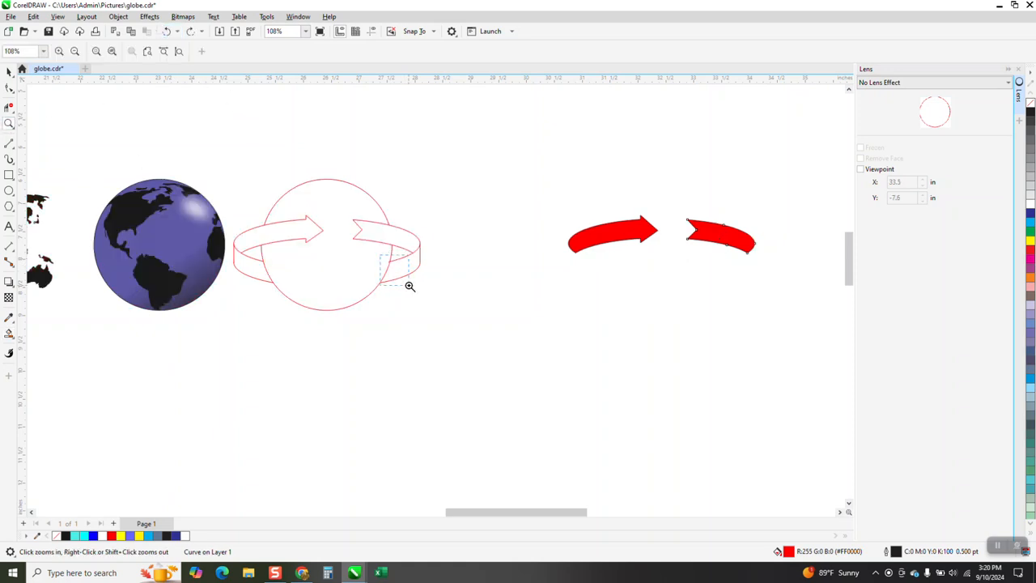
left_click_drag(407, 280, 412, 287)
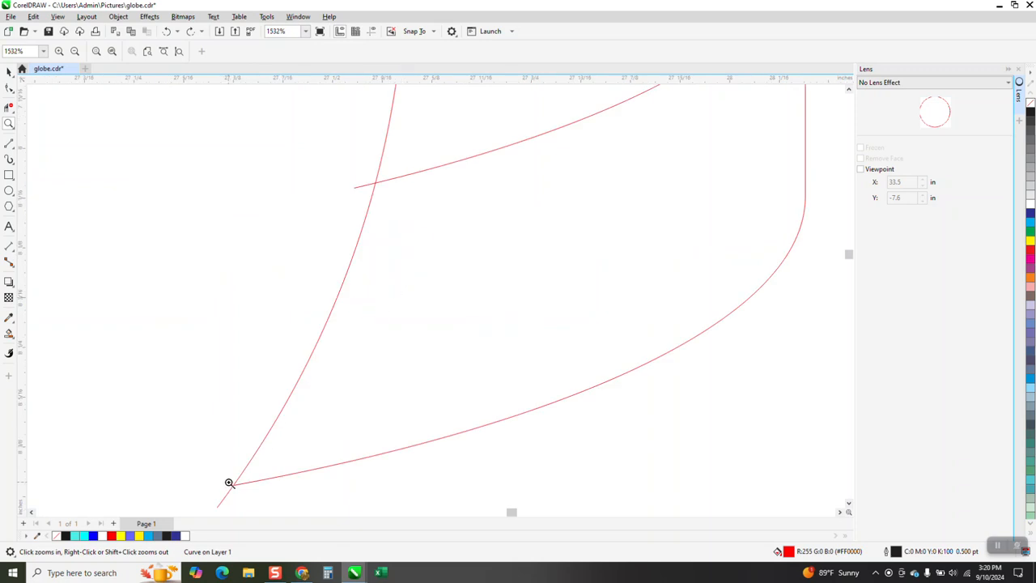
left_click_drag(226, 484, 255, 493)
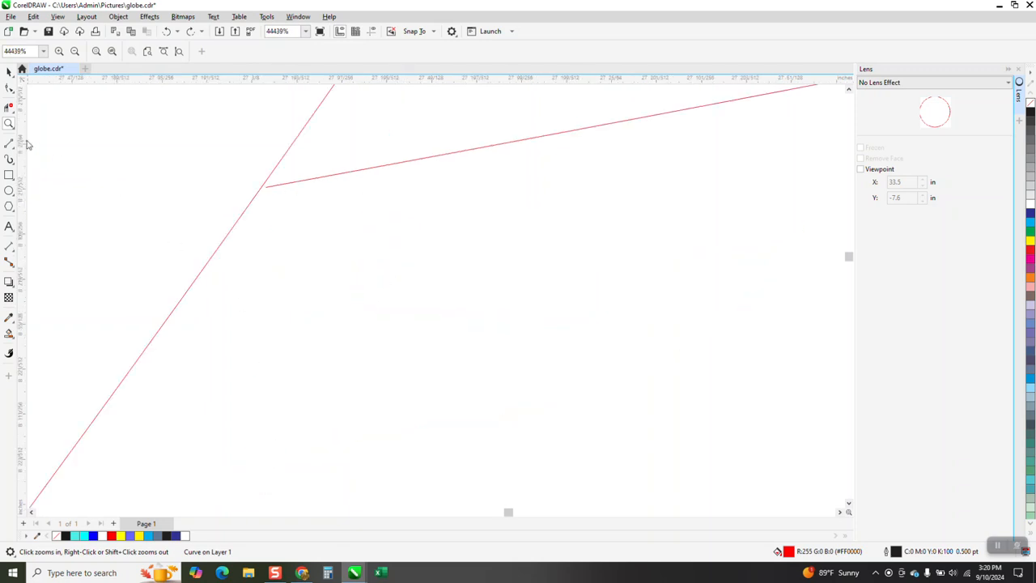
left_click(9, 87)
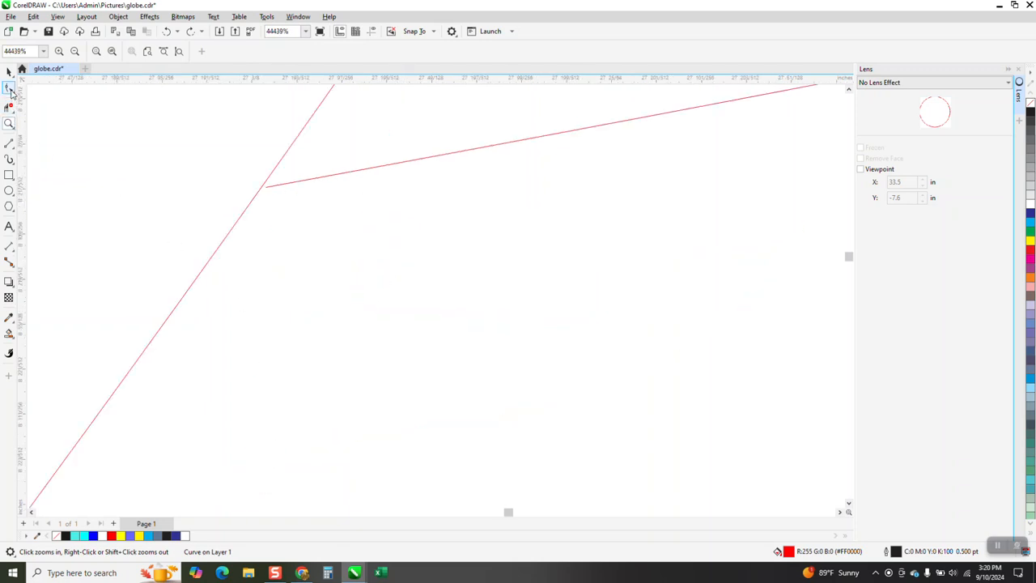
left_click(270, 192)
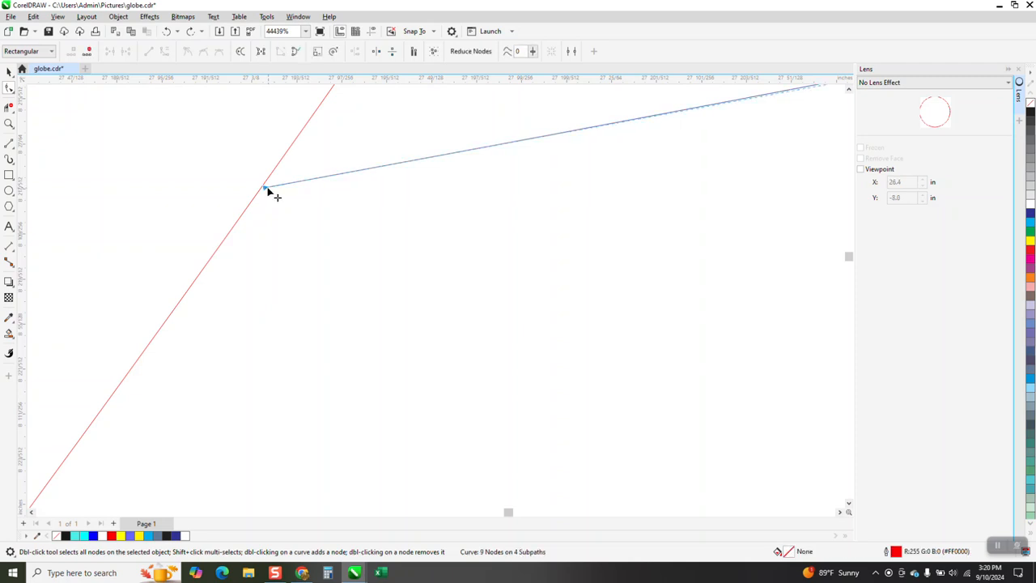
left_click_drag(265, 189, 254, 191)
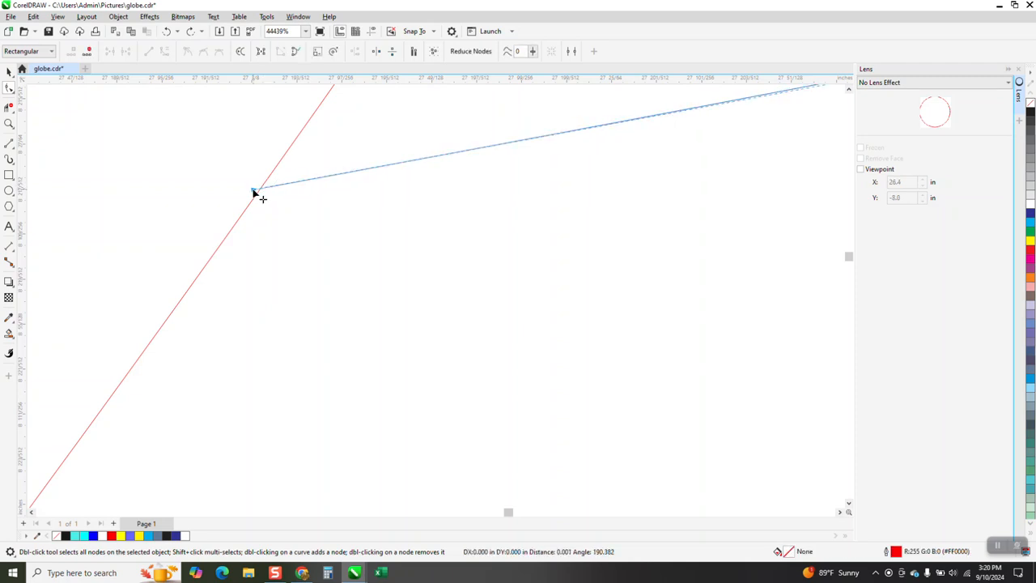
scroll(220, 226, "down", 3)
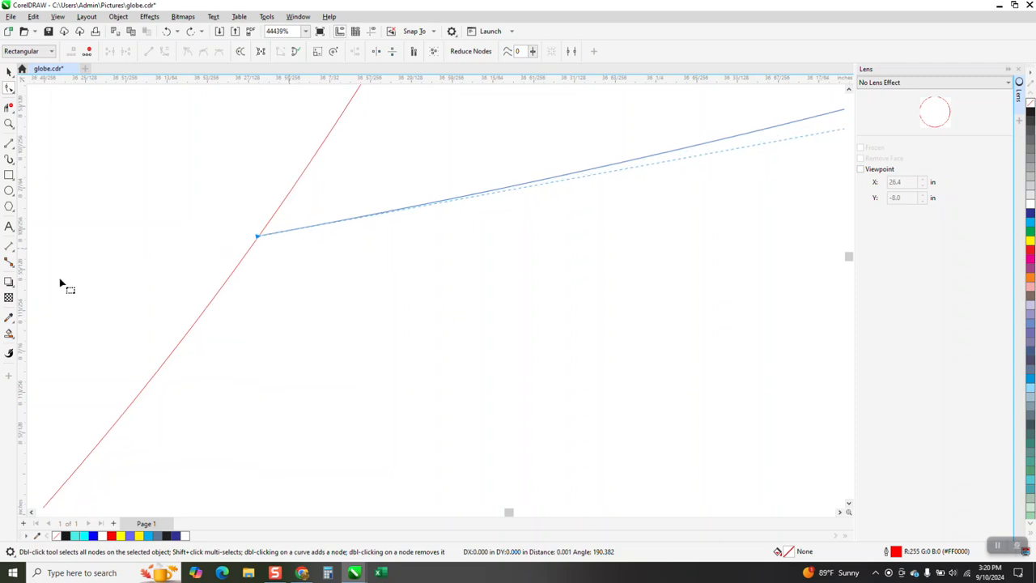
Smart Fill the band's lower right section in red with No Outline, and move the filled piece 6 in right beside the tail
left_click(386, 157)
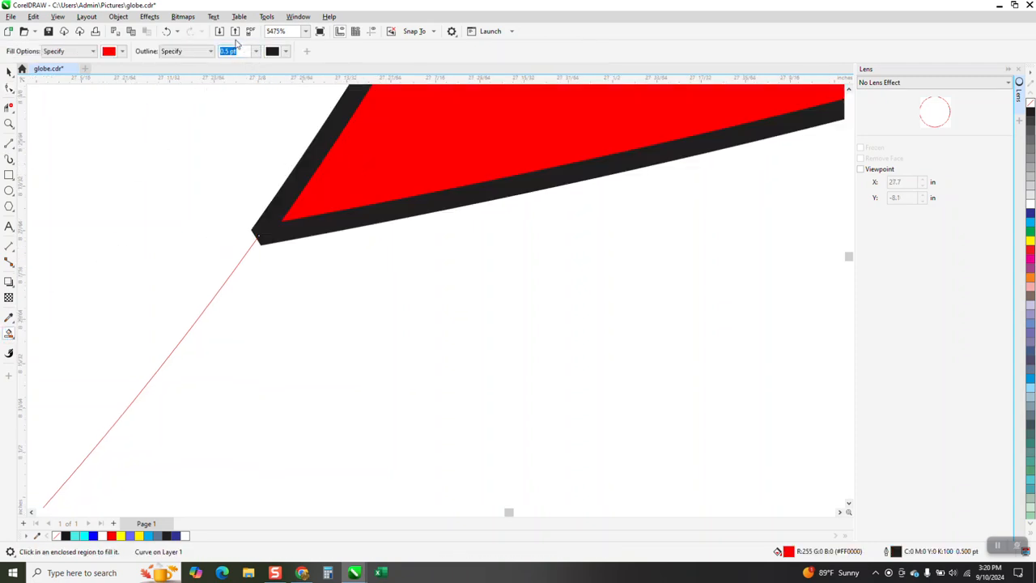
left_click(167, 31)
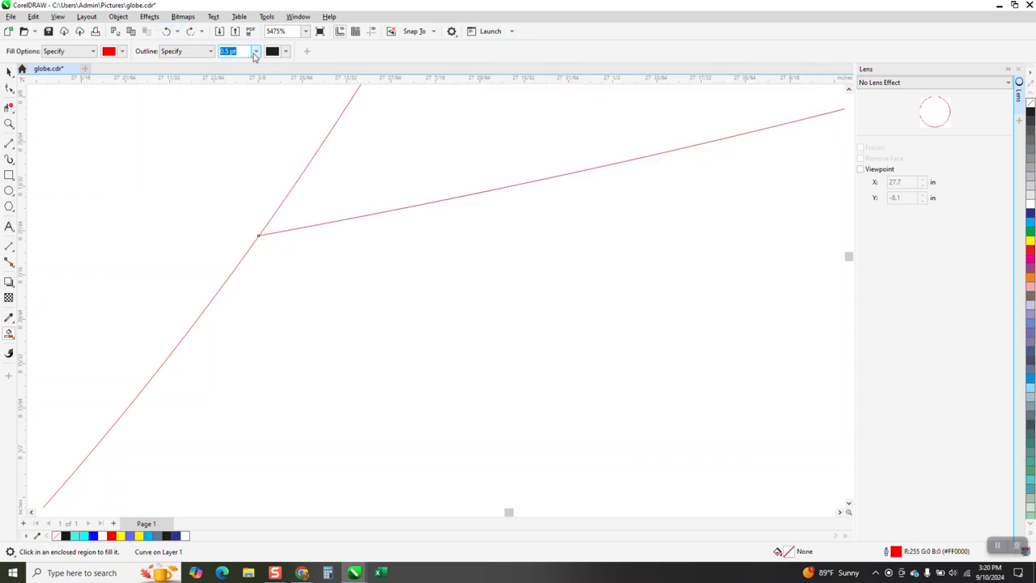
left_click(210, 51)
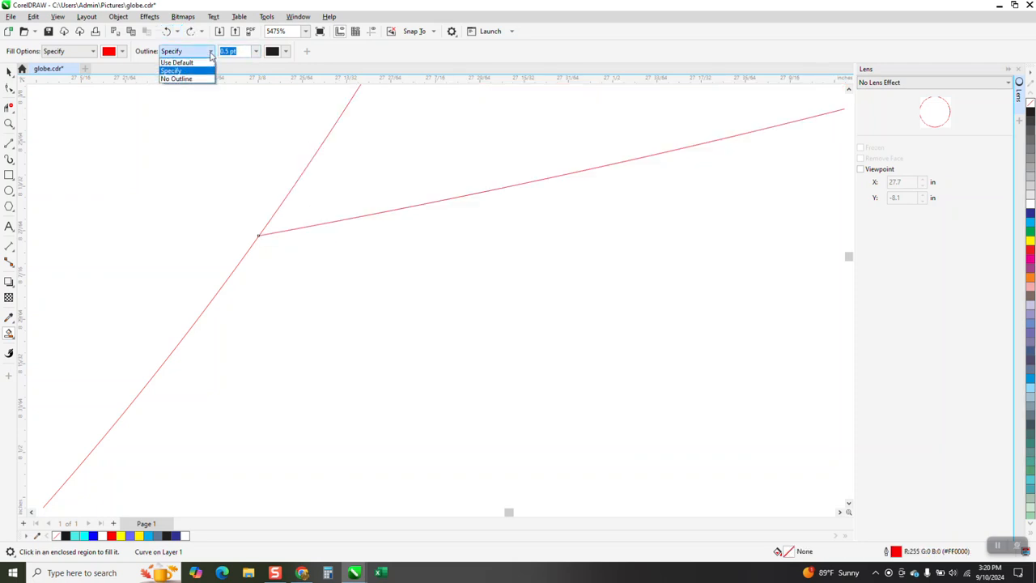
left_click(183, 79)
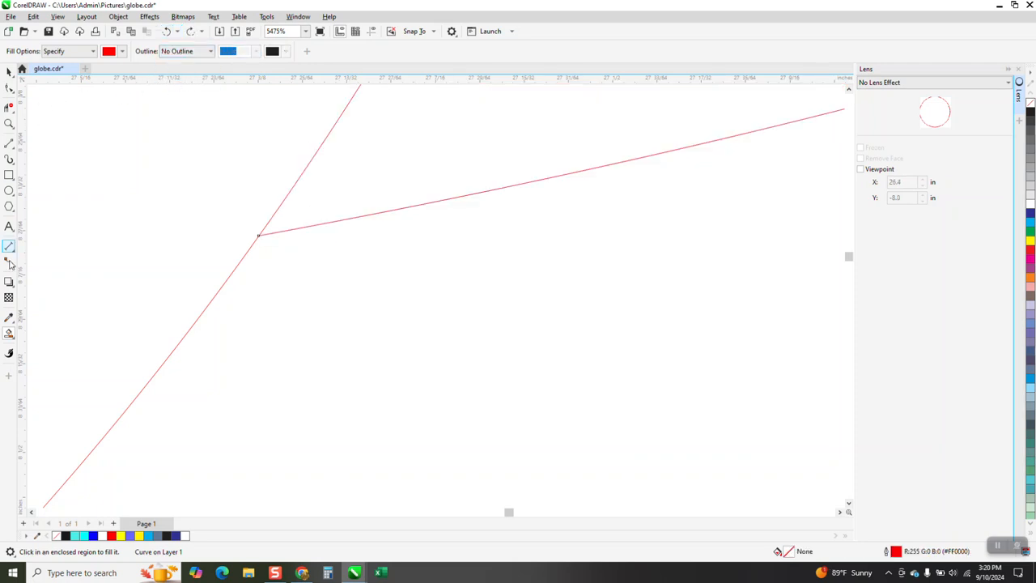
left_click(414, 188)
scroll(35, 187, "down", 4)
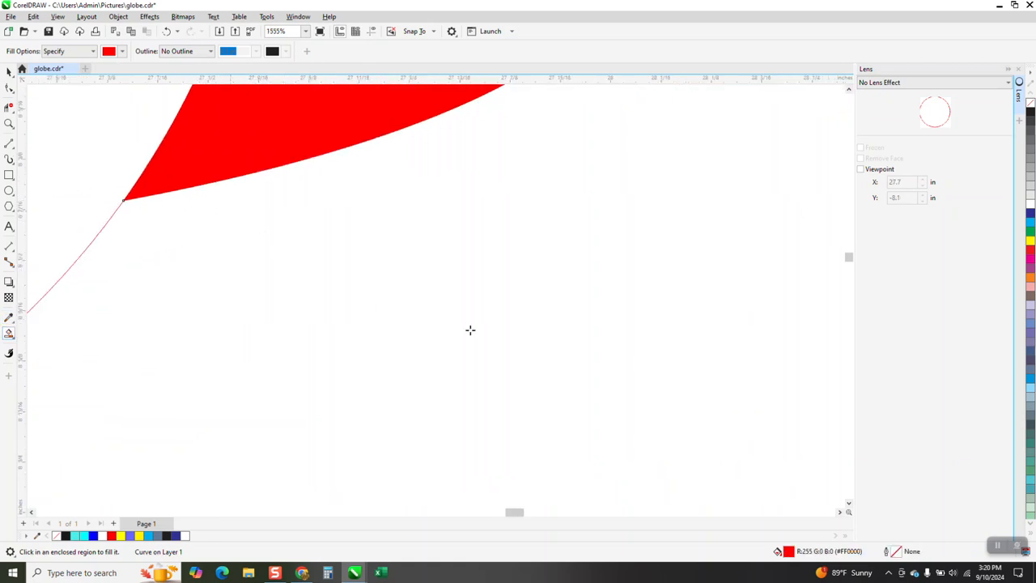
scroll(533, 343, "down", 2)
scroll(491, 319, "down", 3)
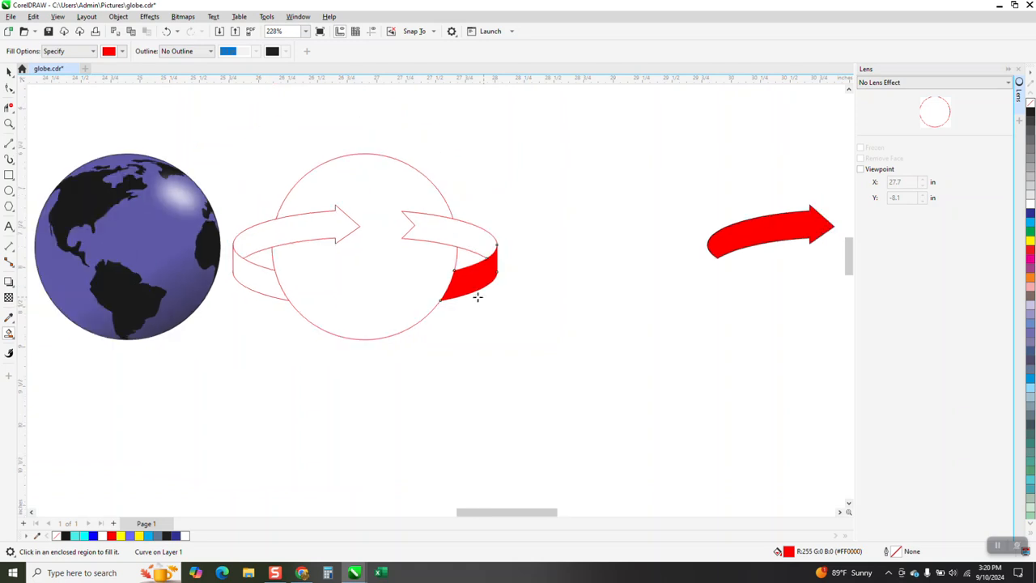
scroll(477, 292, "down", 2)
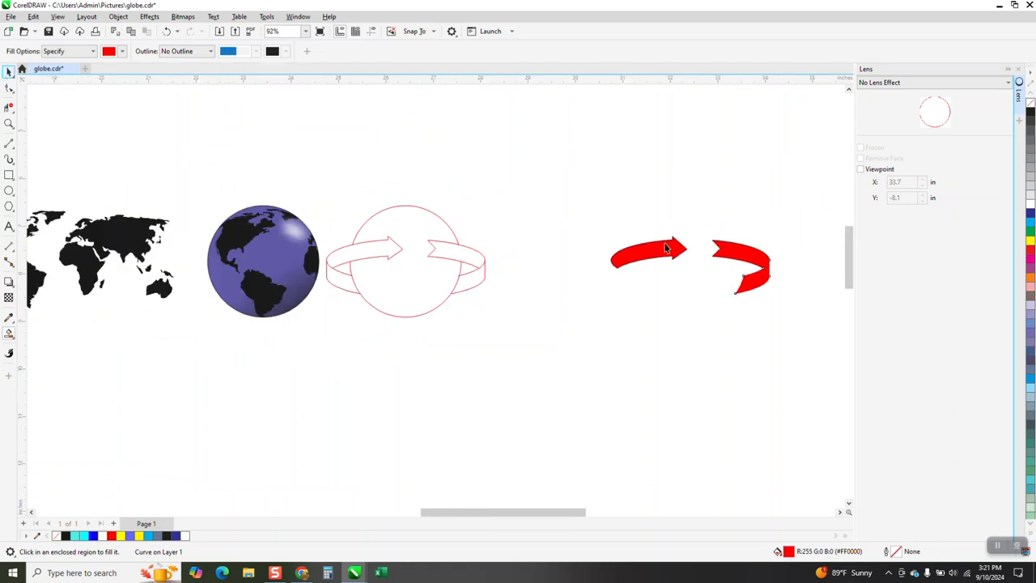
Remove the outlines from the three red filled pieces
left_click_drag(590, 216, 821, 357)
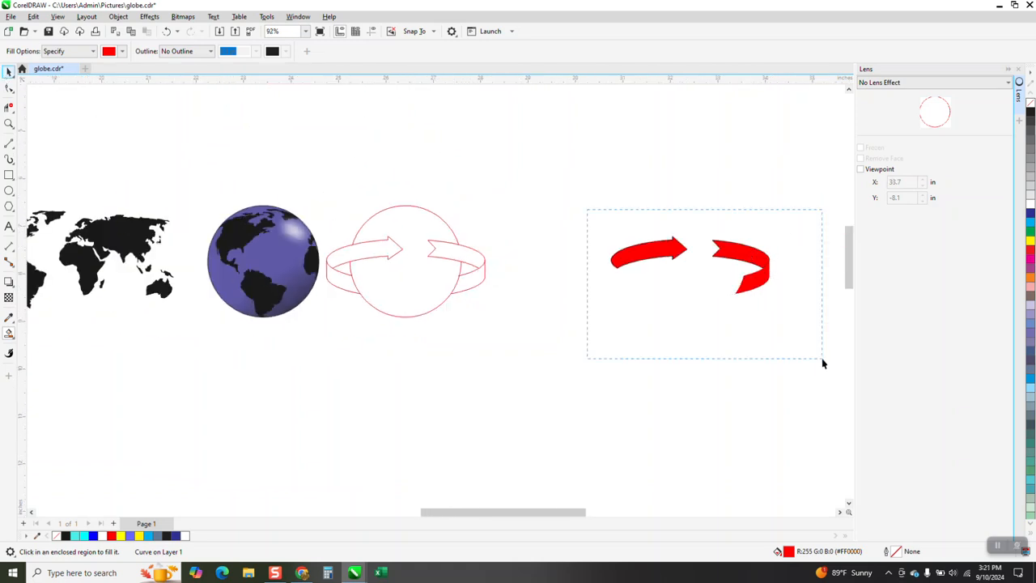
right_click(1030, 103)
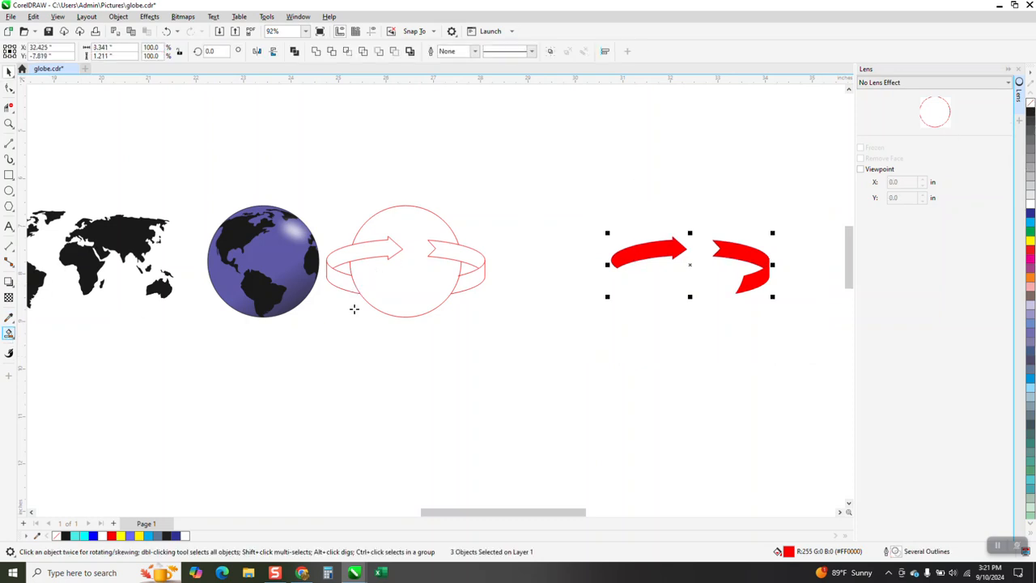
Undo a trial fill of the band's lower left section, and extend its bottom curve's end node onto the circle
left_click(343, 284)
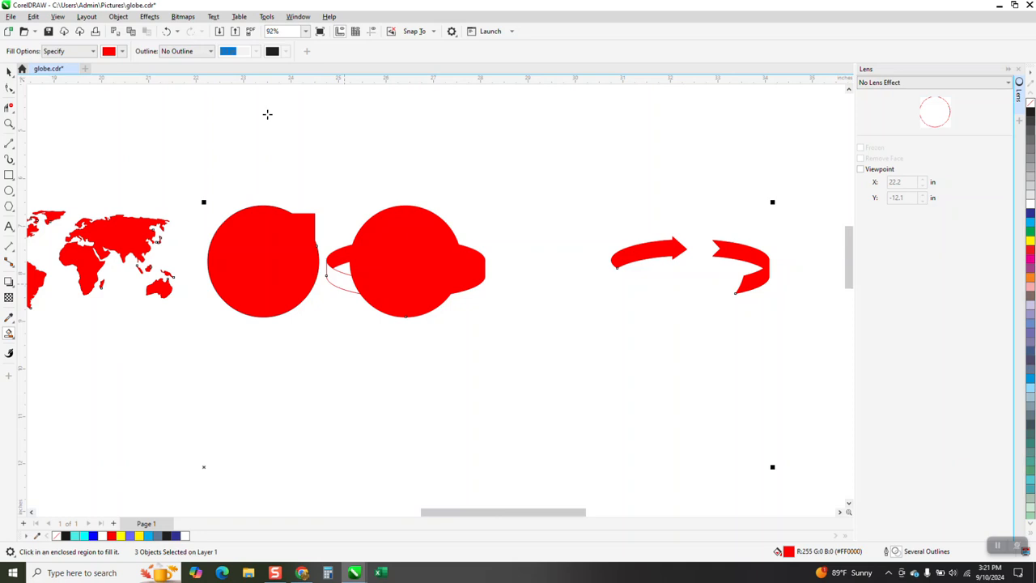
left_click(167, 31)
left_click(9, 123)
left_click_drag(334, 261, 383, 294)
left_click_drag(391, 354, 389, 352)
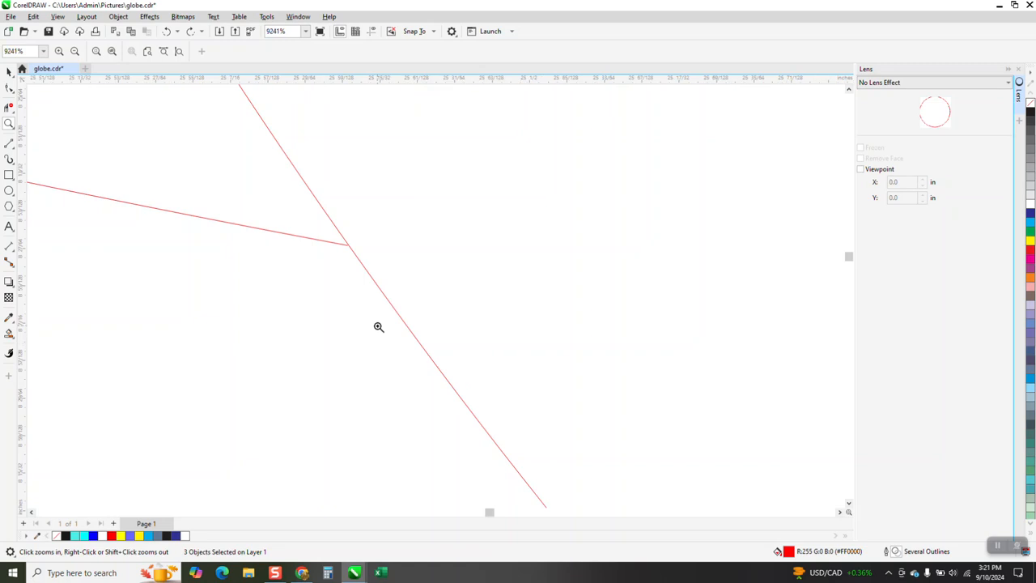
left_click_drag(326, 237, 481, 297)
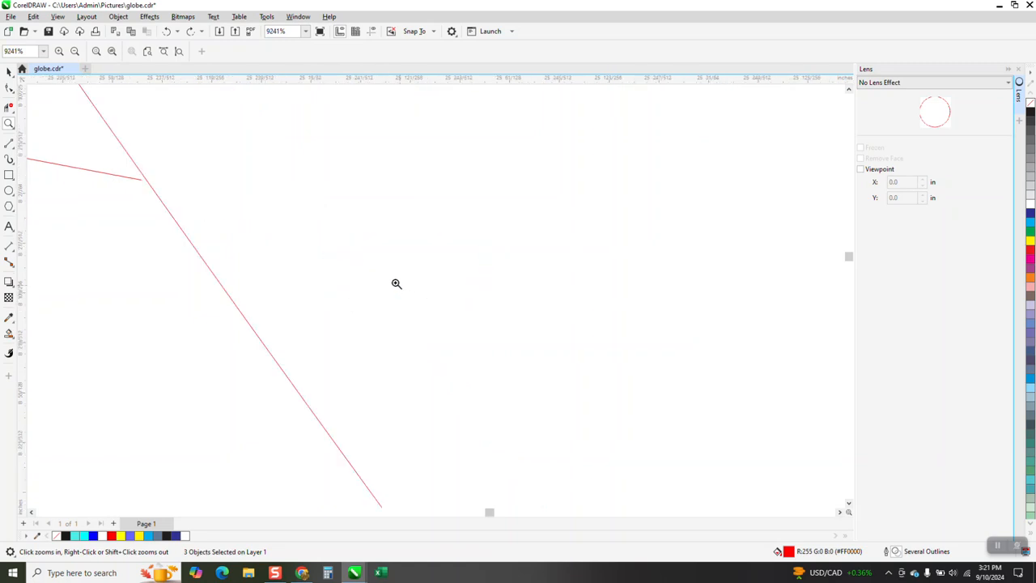
left_click_drag(113, 167, 213, 220)
left_click(9, 88)
left_click(328, 236)
left_click_drag(330, 236, 368, 243)
scroll(259, 258, "down", 3)
scroll(295, 259, "down", 5)
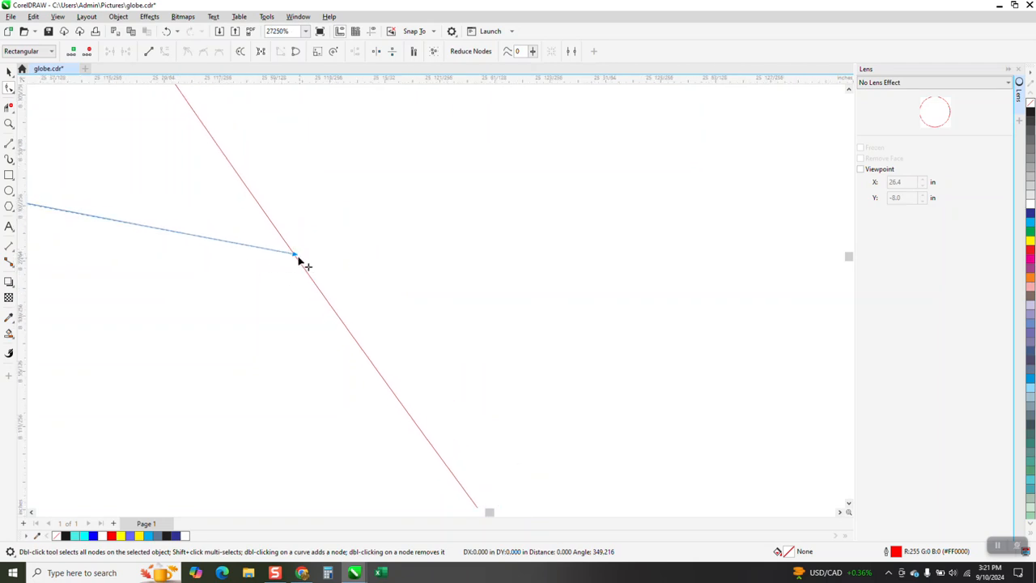
scroll(295, 259, "down", 3)
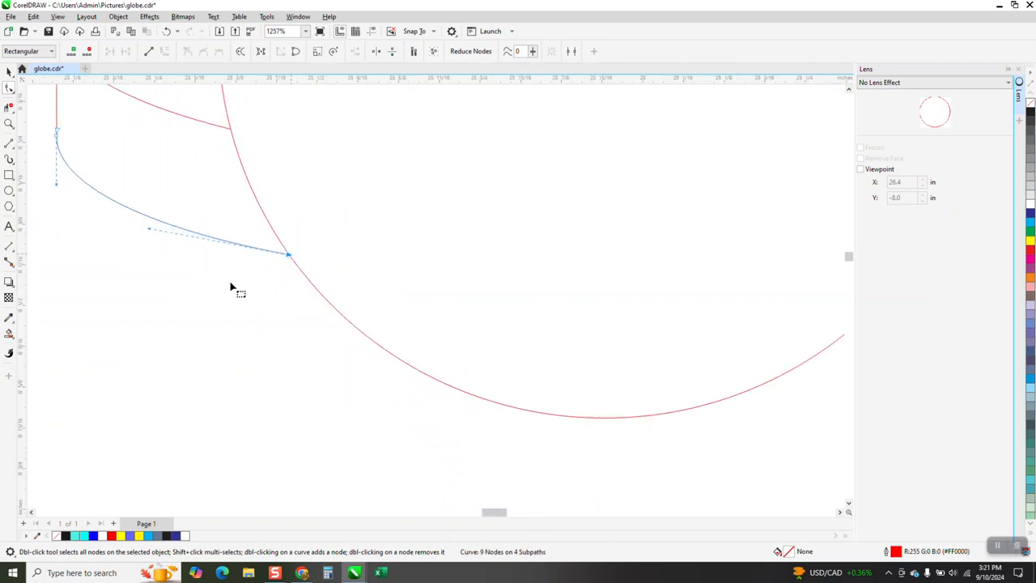
Try red Smart Fill inside the circle and on the band's lower left section, undoing each fill
left_click(9, 335)
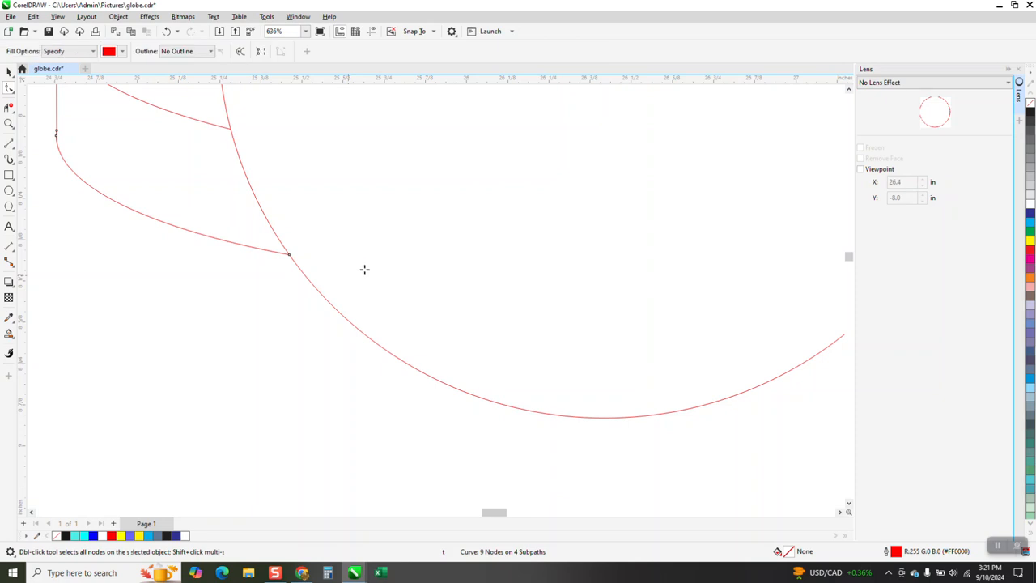
left_click(364, 270)
scroll(146, 257, "down", 1)
scroll(143, 258, "down", 2)
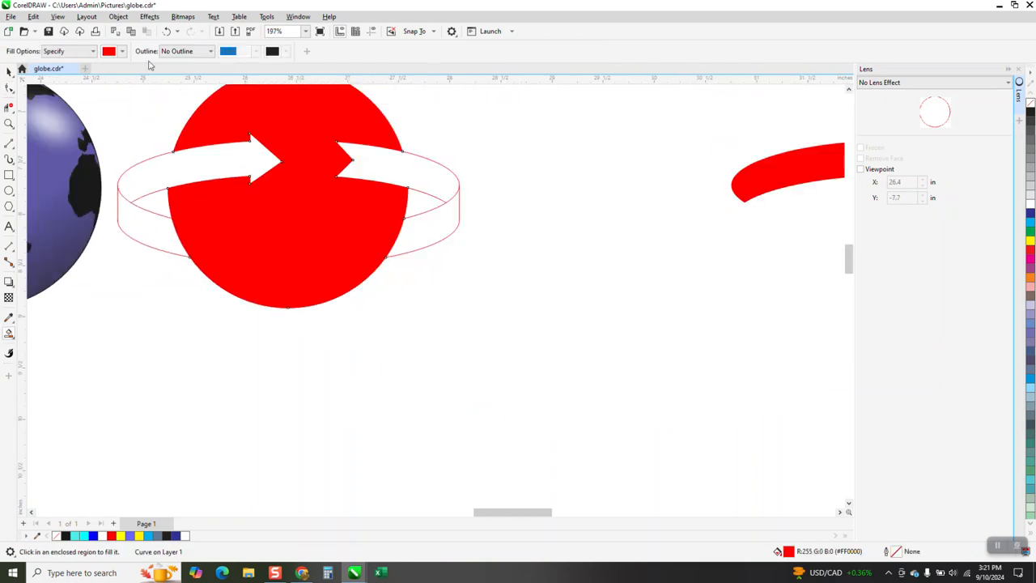
left_click(167, 31)
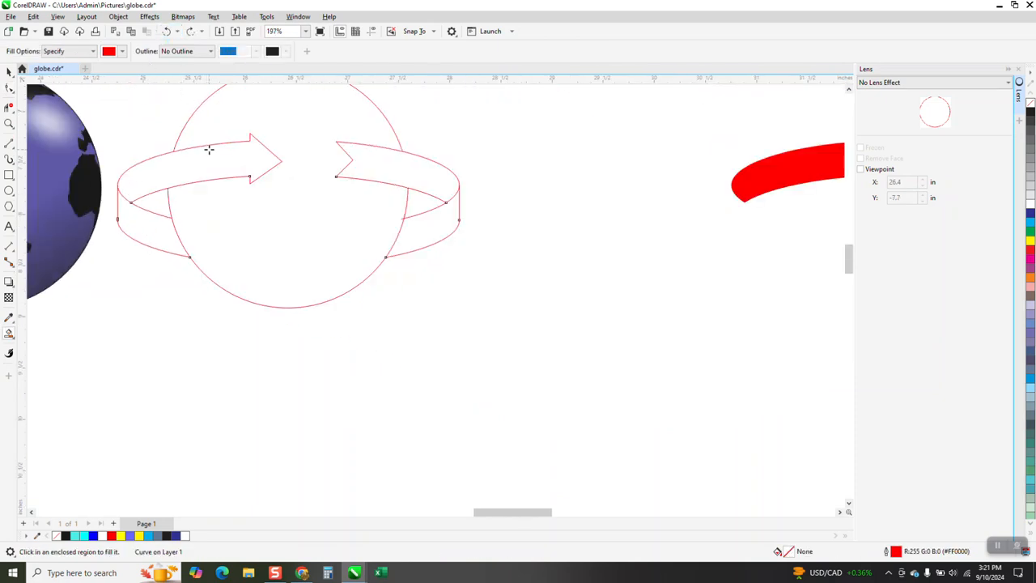
left_click(164, 236)
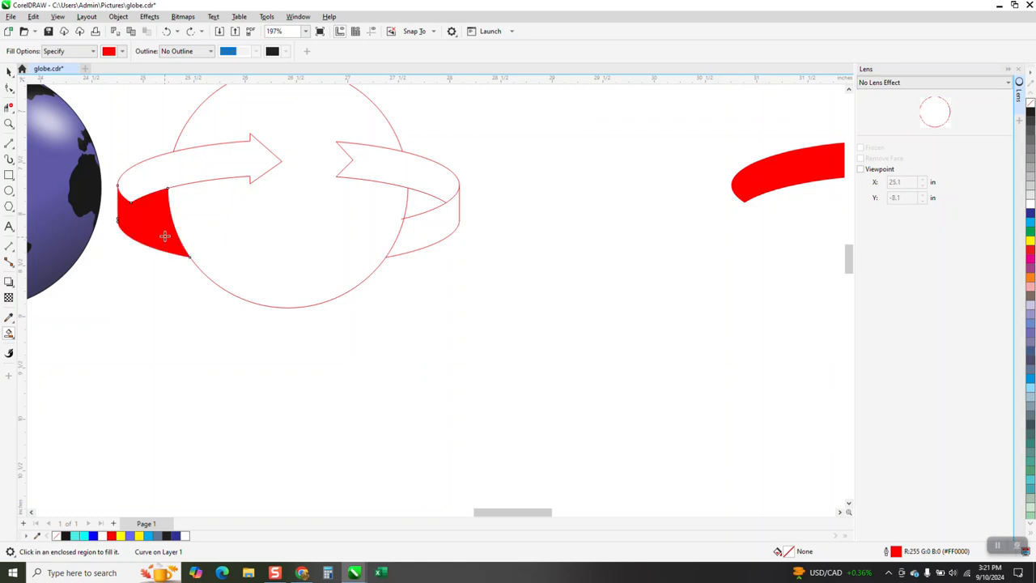
left_click(166, 32)
Extend the left inner curve's end node past the circle's edge, and Smart Fill the section below it in red, moved 6 in right
left_click(8, 125)
left_click_drag(143, 203, 194, 232)
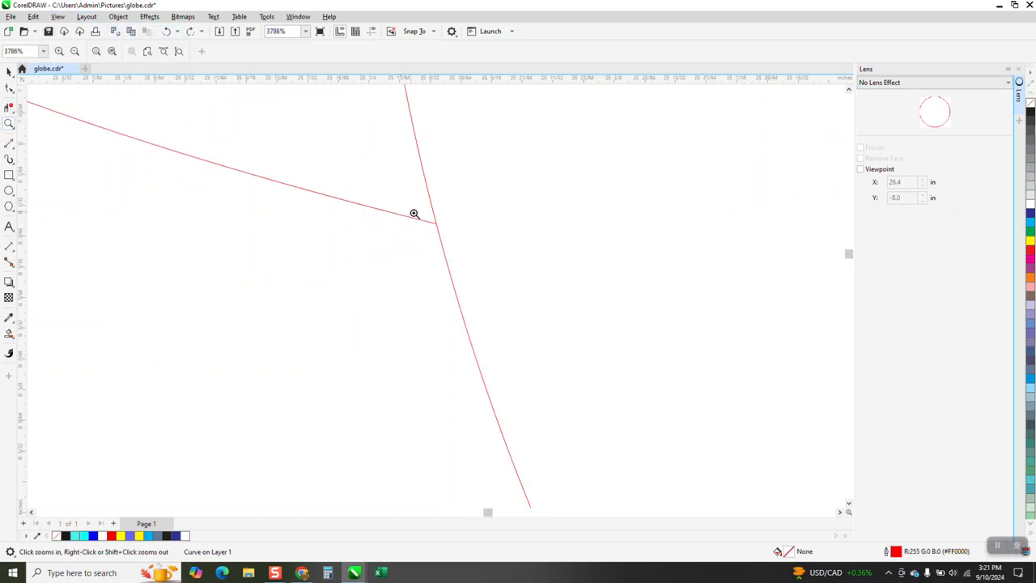
left_click_drag(418, 211, 454, 240)
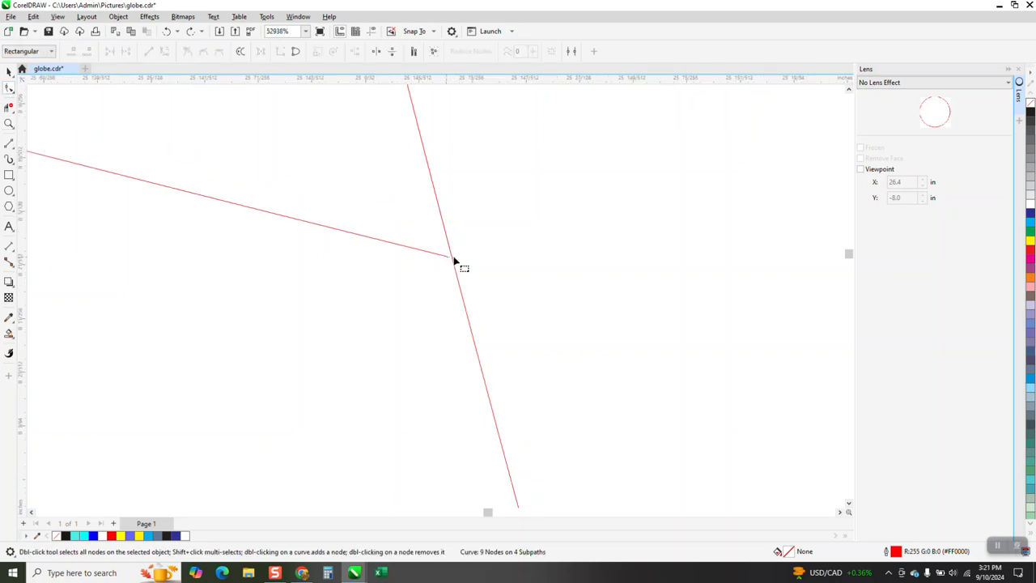
left_click_drag(447, 257, 455, 258)
scroll(241, 226, "down", 1)
scroll(247, 212, "down", 5)
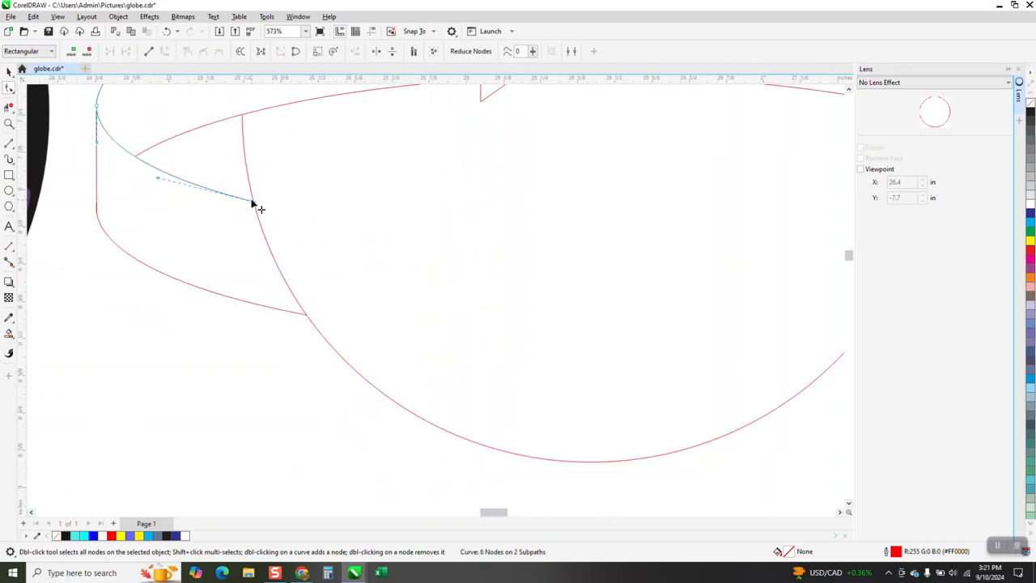
left_click(152, 226)
scroll(252, 280, "down", 4)
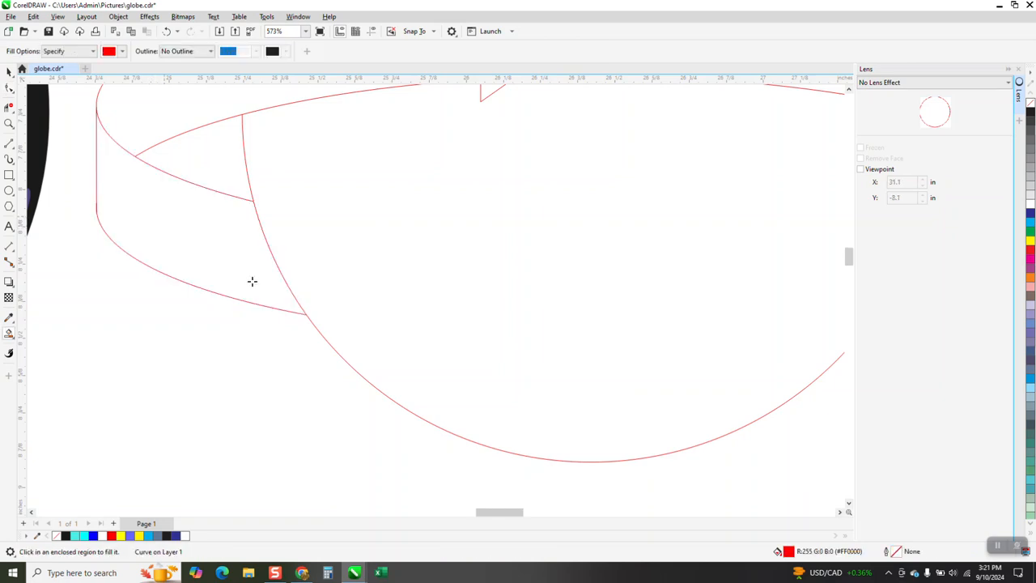
Group the four red band pieces and move the group 9 in left onto the shaded globe
left_click(9, 72)
left_click_drag(663, 260, 841, 370)
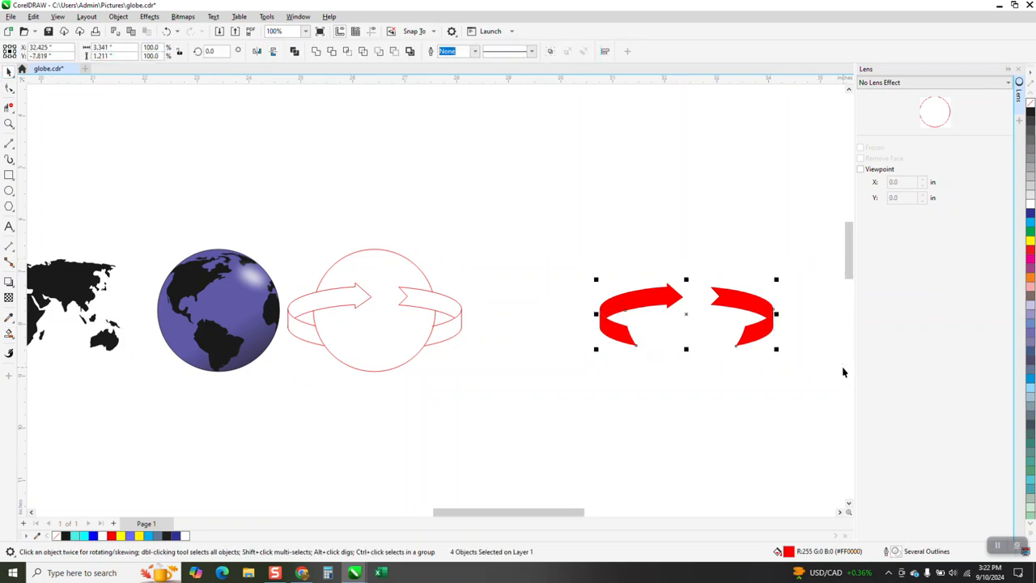
key("ctrl+g")
key("shift+Left")
key("shift+Left")
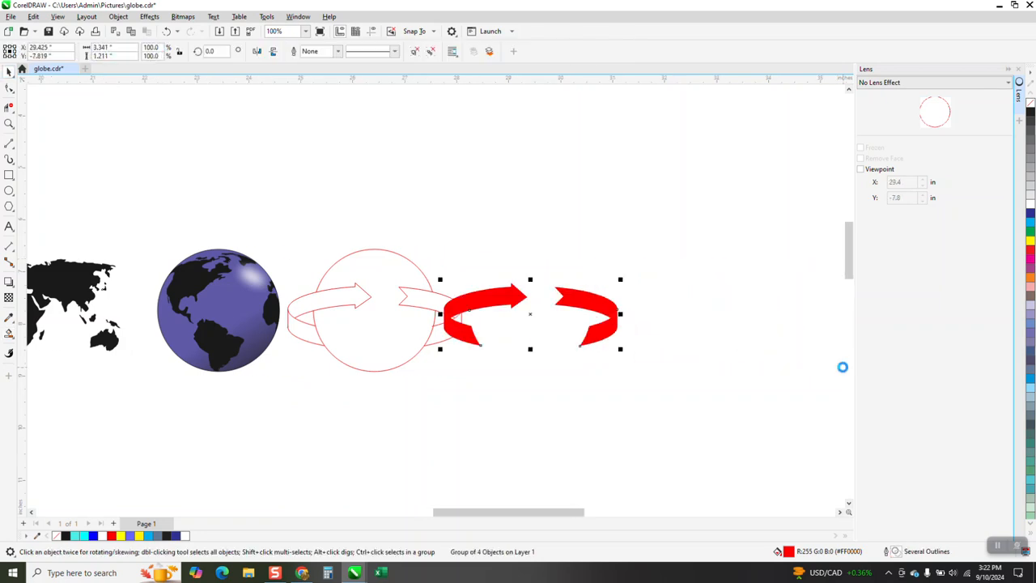
key("shift+Left")
key("shift+Left")
key("shift+Left")
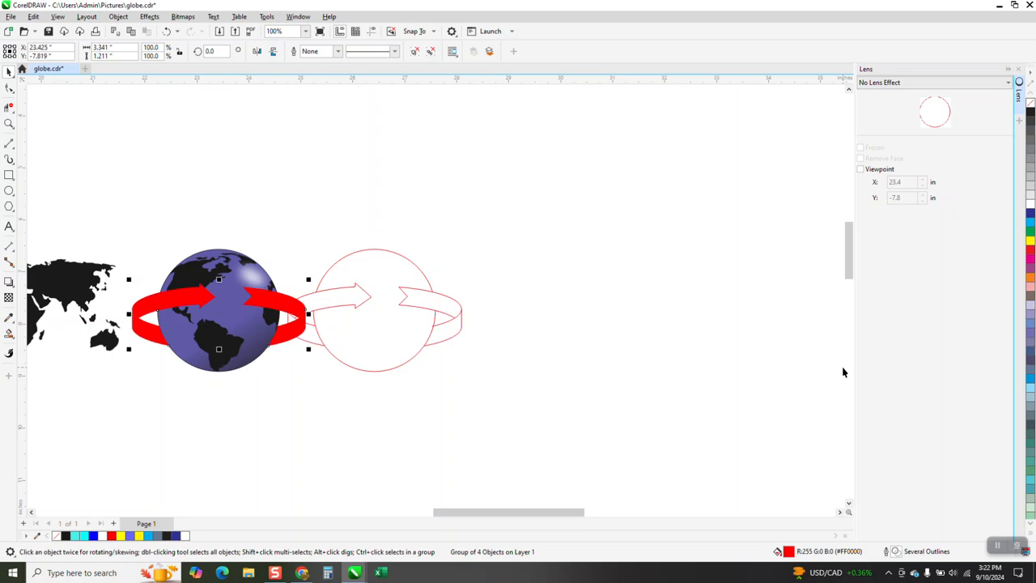
Delete the construction circle and the arrowhead outline beside the finished globe
left_click(363, 252)
key("Delete")
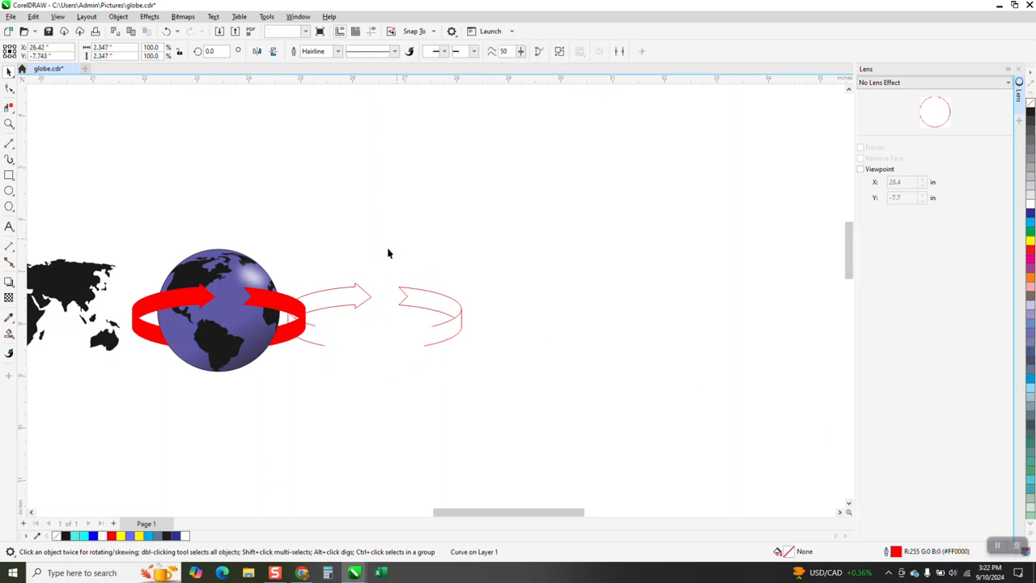
left_click(364, 292)
key("Delete")
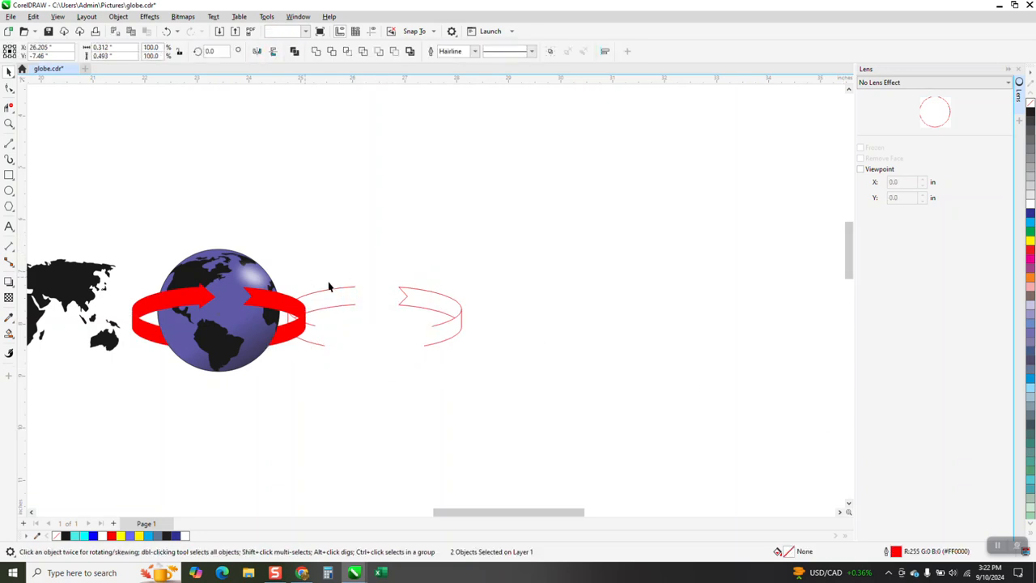
Delete the remaining band outline curves and the stray vertical line inside the red band's right end
left_click(436, 295)
key("Delete")
left_click_drag(481, 248, 395, 363)
key("Delete")
left_click(431, 345)
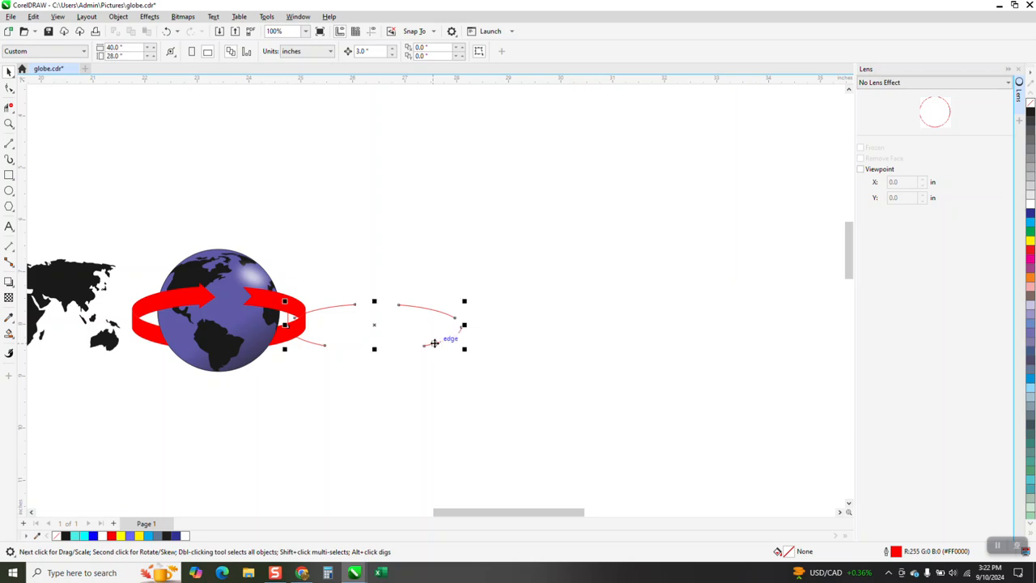
key("Delete")
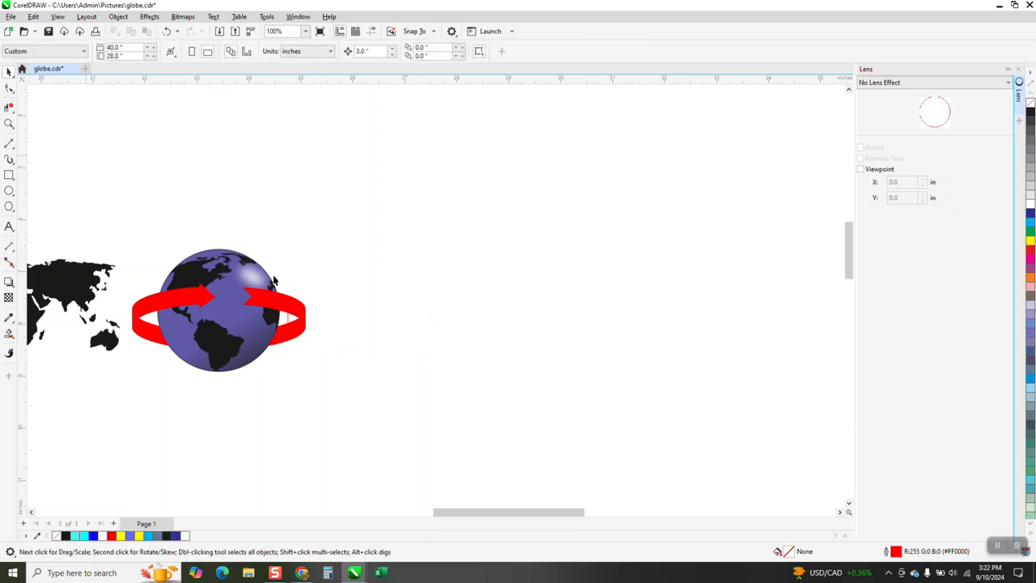
left_click(290, 321)
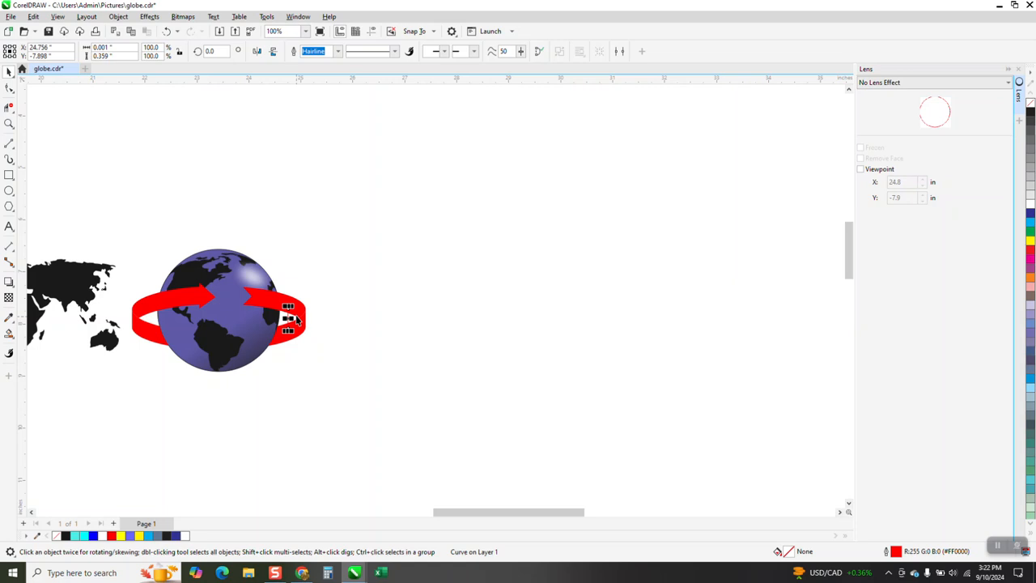
key("Delete")
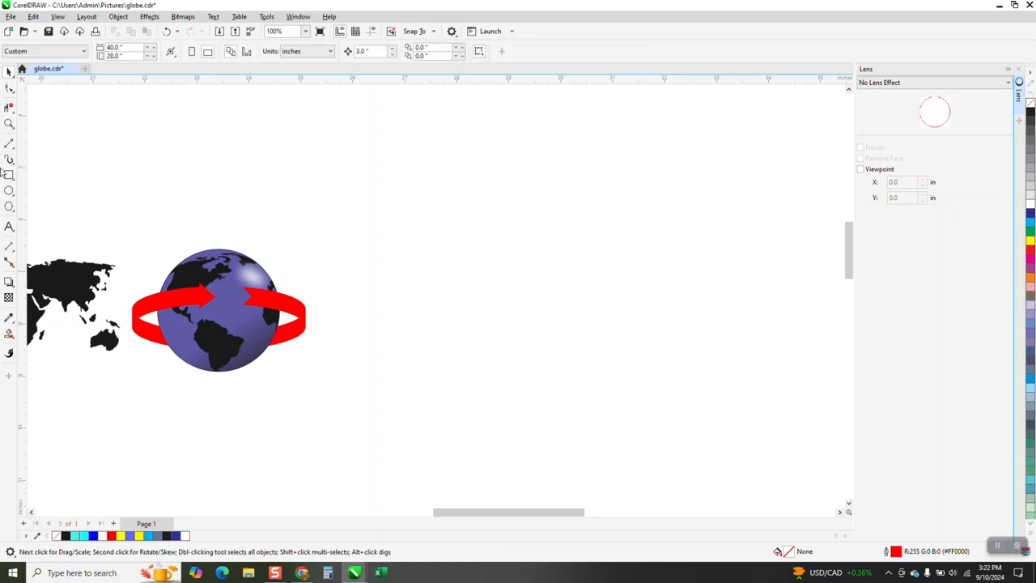
Ungroup the red band around the globe into its four separate pieces
left_click_drag(111, 237, 340, 384)
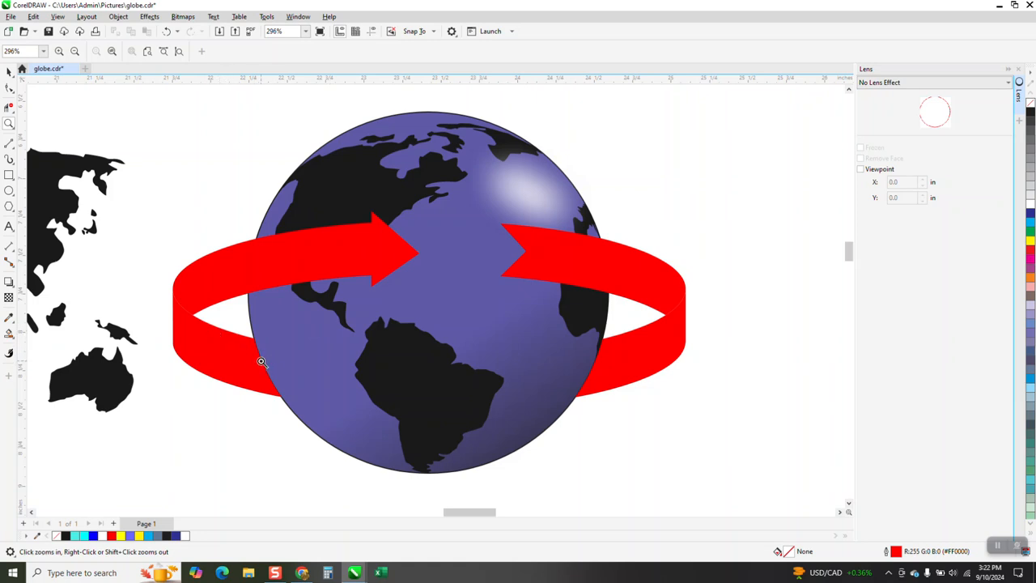
left_click(9, 72)
left_click(208, 351)
left_click(118, 17)
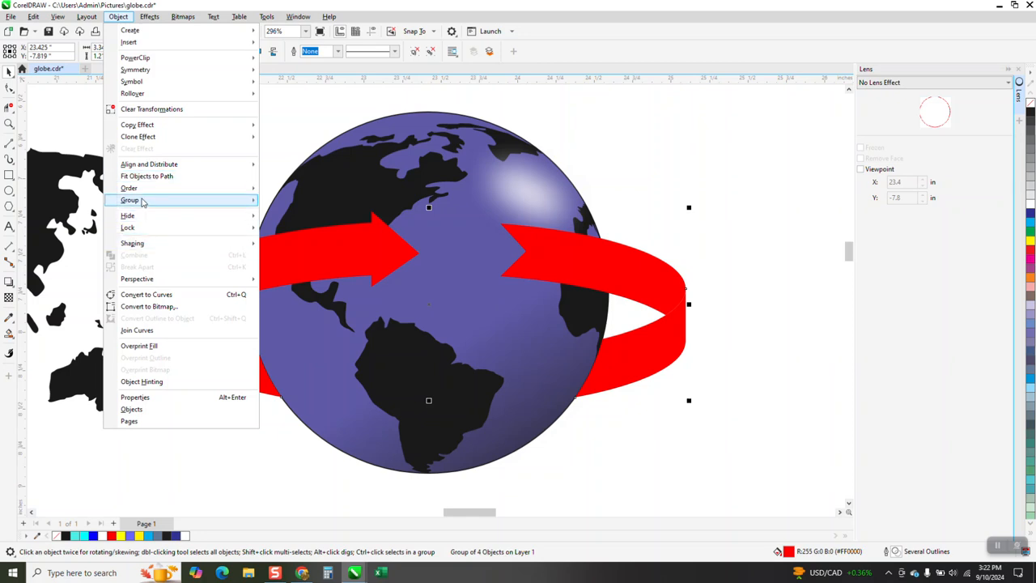
mouse_move(144, 199)
left_click(277, 217)
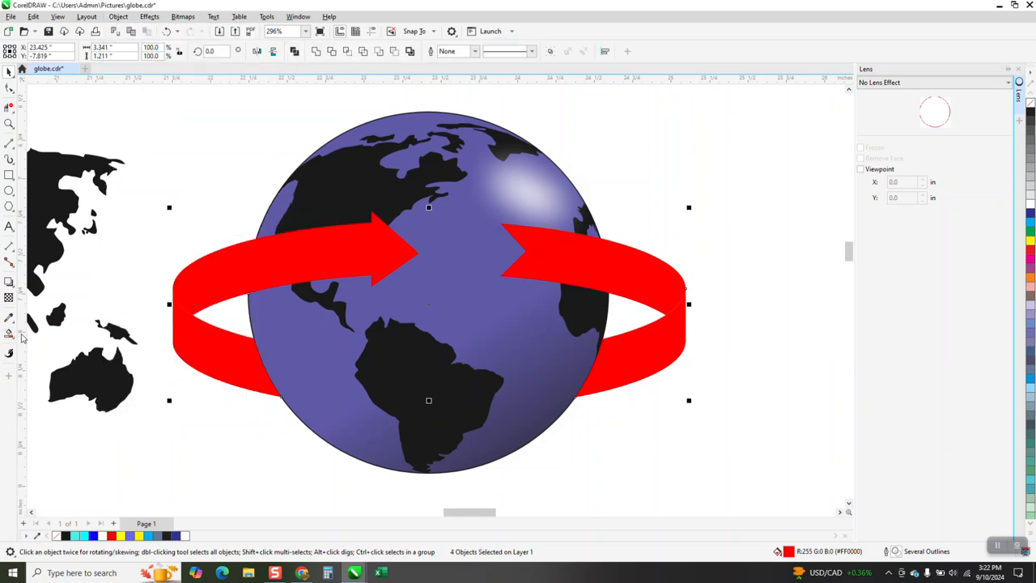
Try a red-to-black fountain fill across all four band pieces at once, and undo it
left_click(9, 333)
left_click_drag(212, 357, 306, 382)
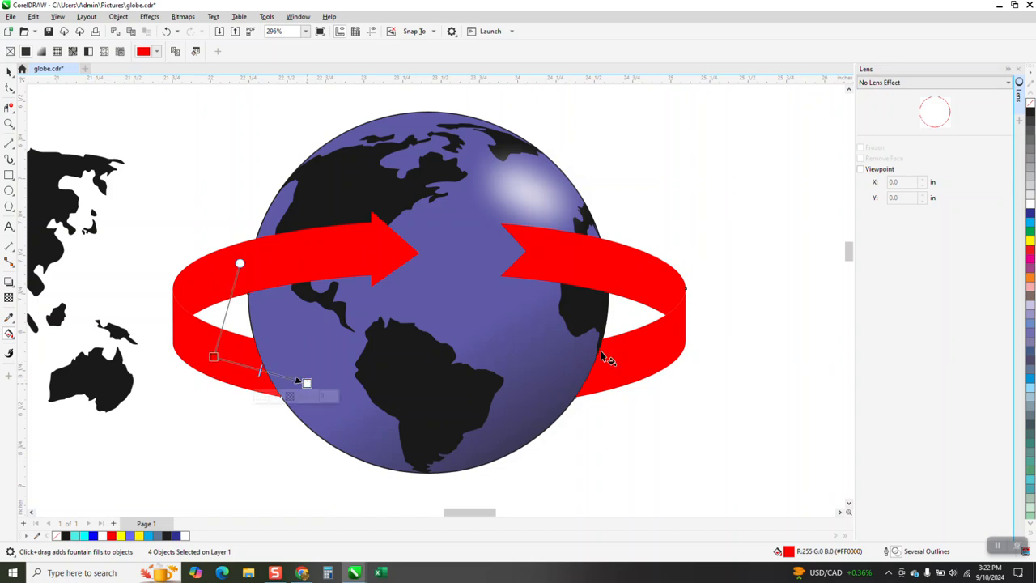
left_click_drag(1027, 121, 306, 382)
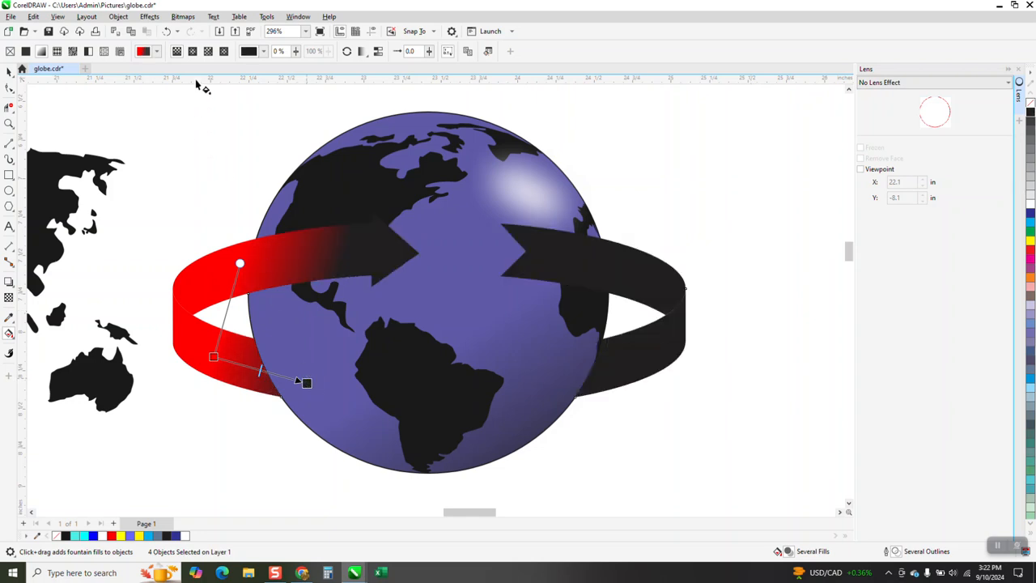
left_click(166, 31)
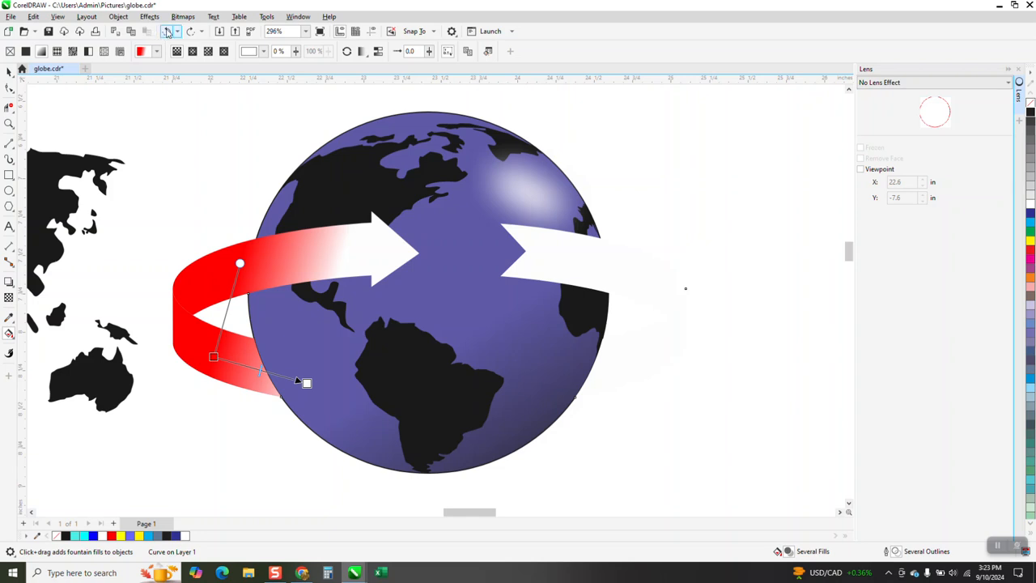
left_click(167, 31)
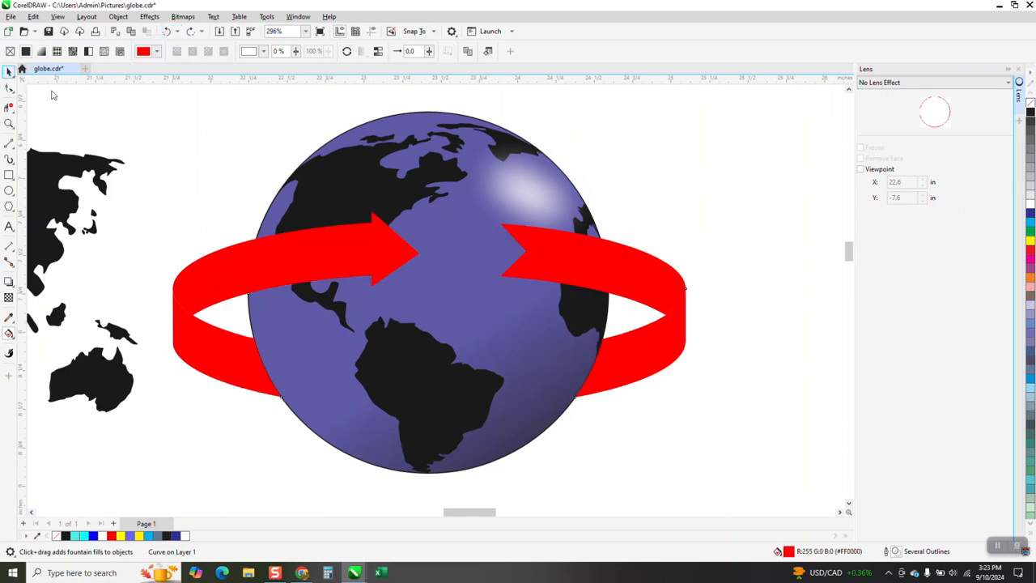
Apply a red-to-black fountain fill to the band's lower left piece, darkening toward the globe's edge
left_click(676, 281)
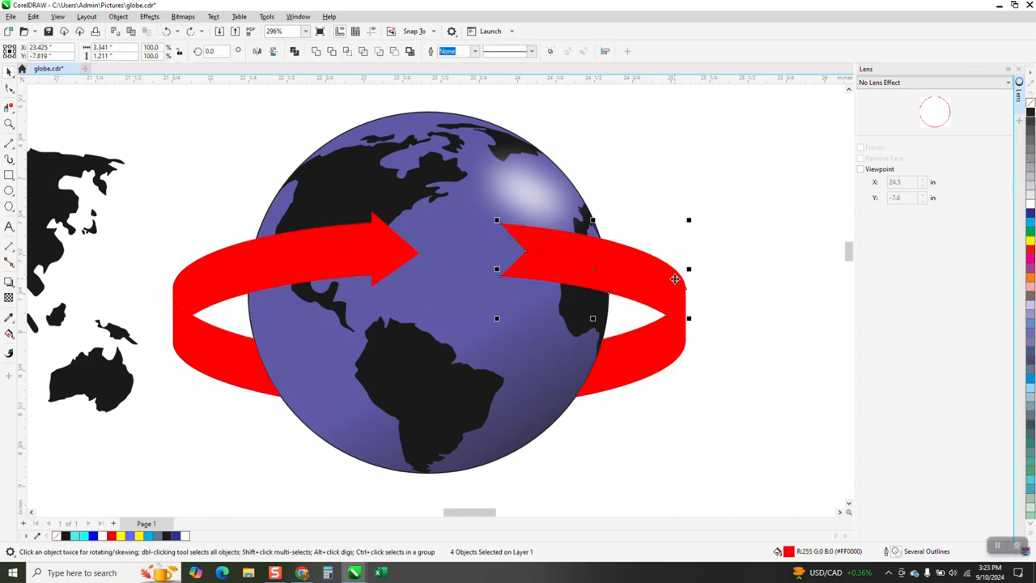
left_click(670, 346)
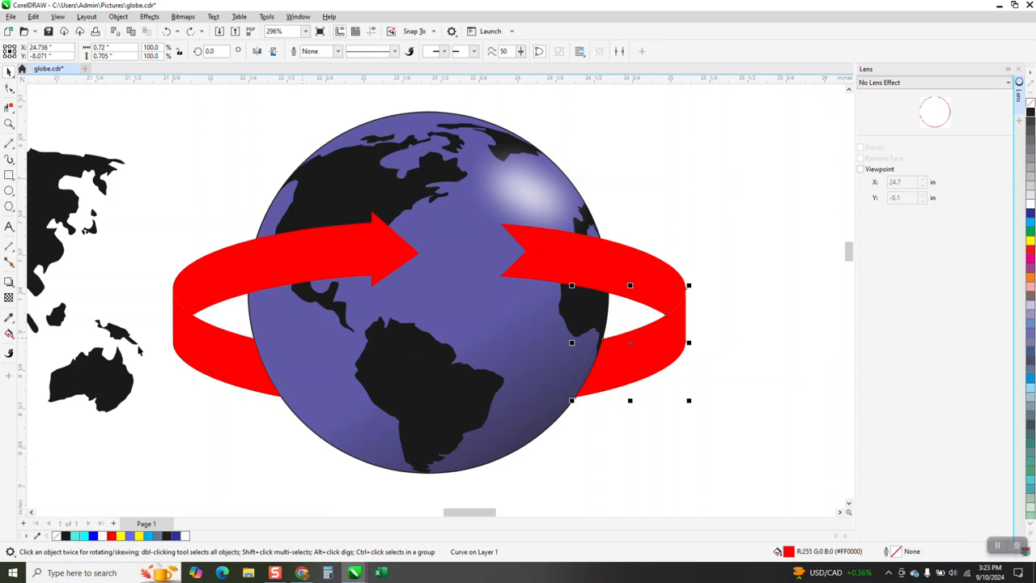
left_click(212, 369)
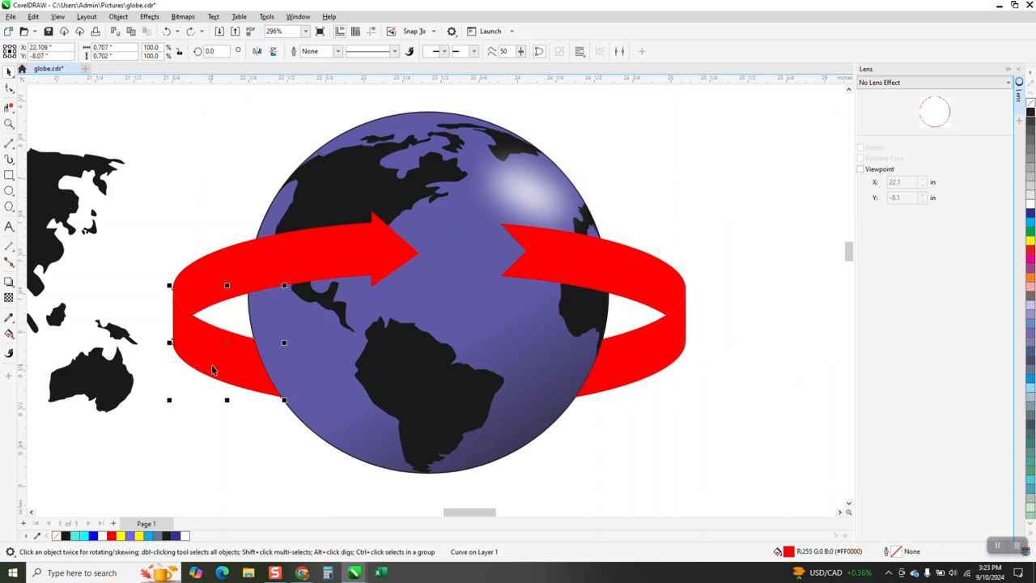
left_click(8, 334)
left_click_drag(217, 354, 253, 367)
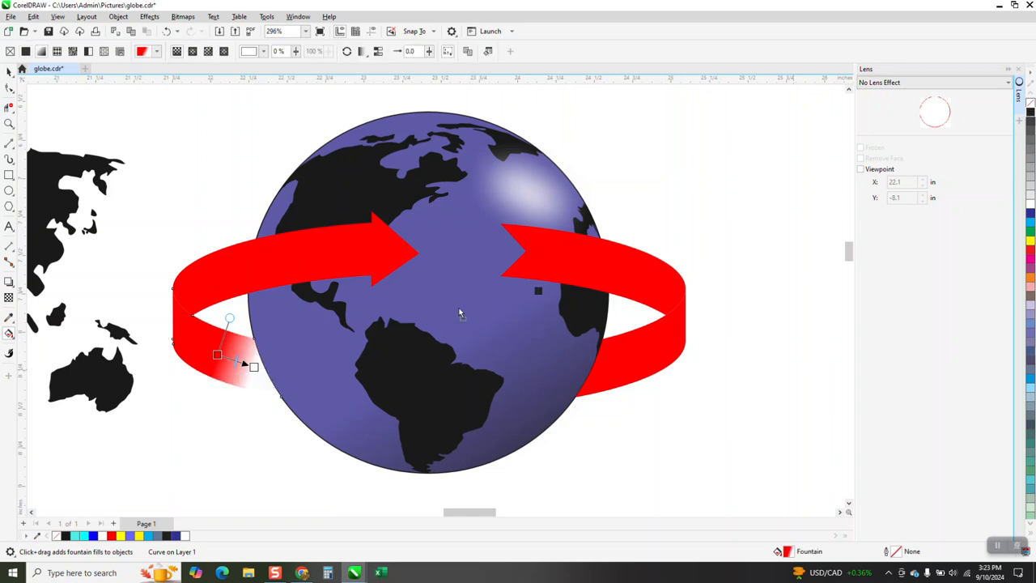
mouse_move(281, 362)
left_mouse_down()
mouse_move(254, 368)
mouse_move(286, 373)
left_mouse_up()
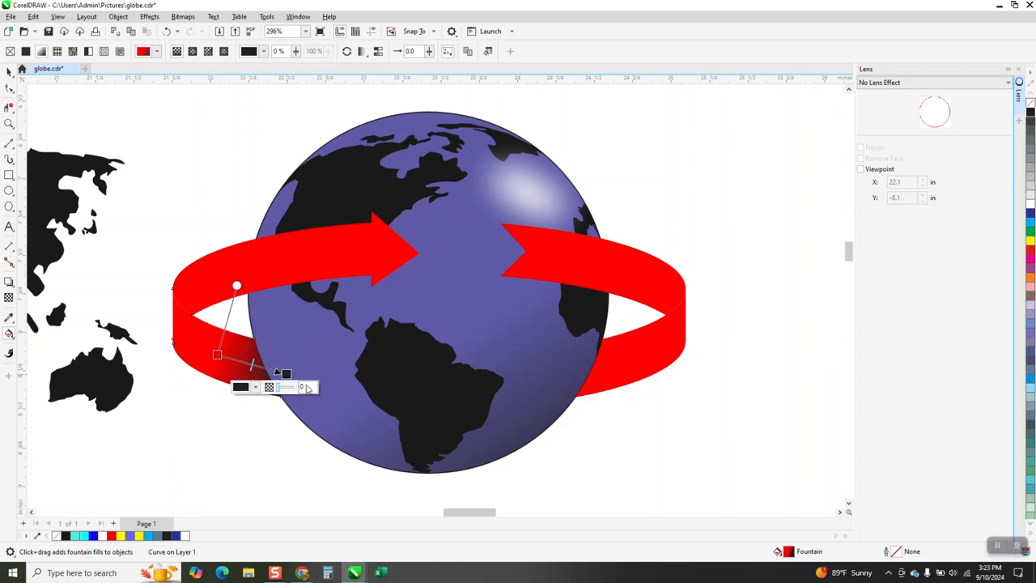
Give the band's lower right piece a red-to-black fountain fill that darkens where it passes behind the globe
left_click(652, 364)
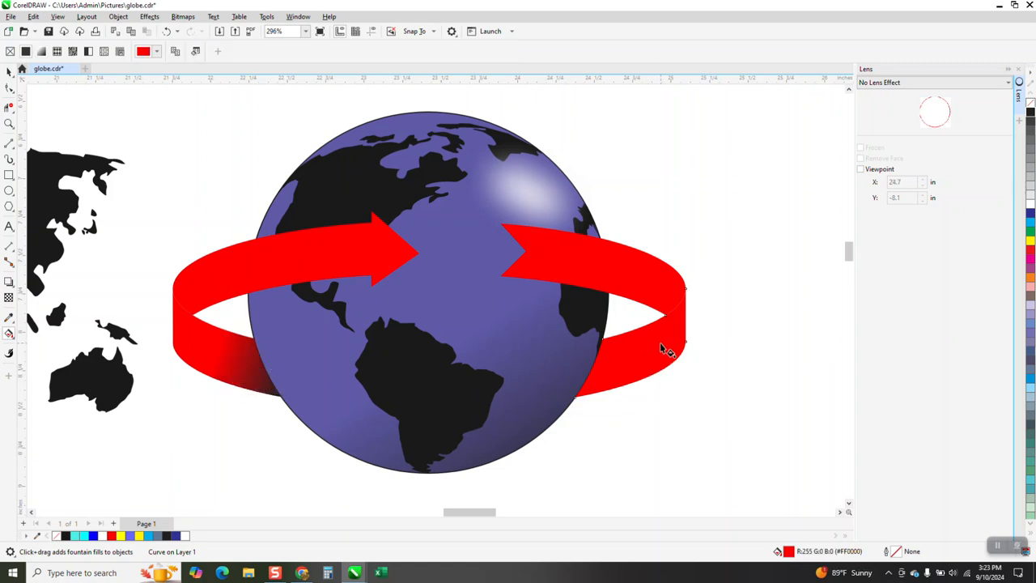
left_click_drag(583, 373, 648, 360)
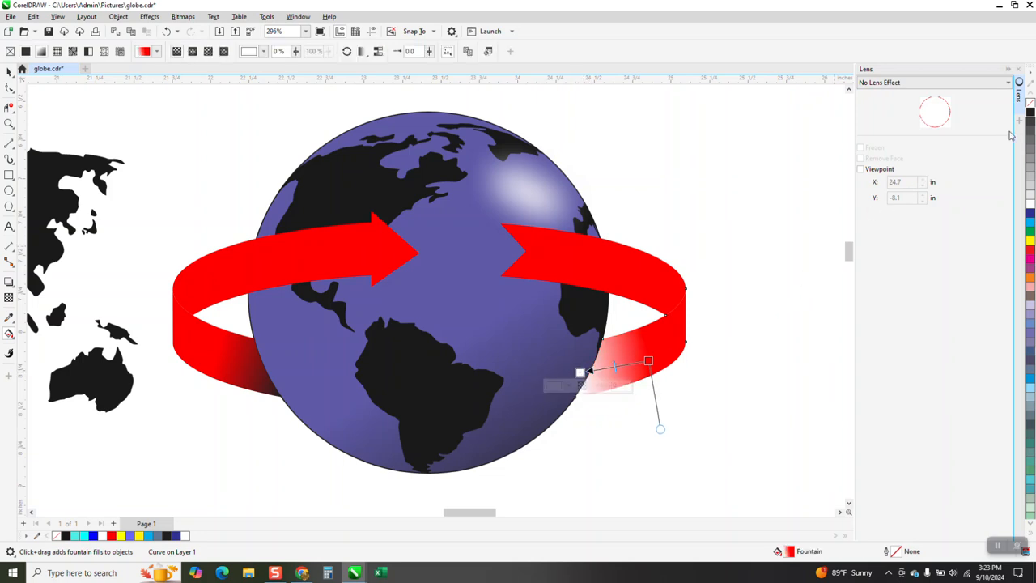
left_click_drag(1029, 113, 548, 383)
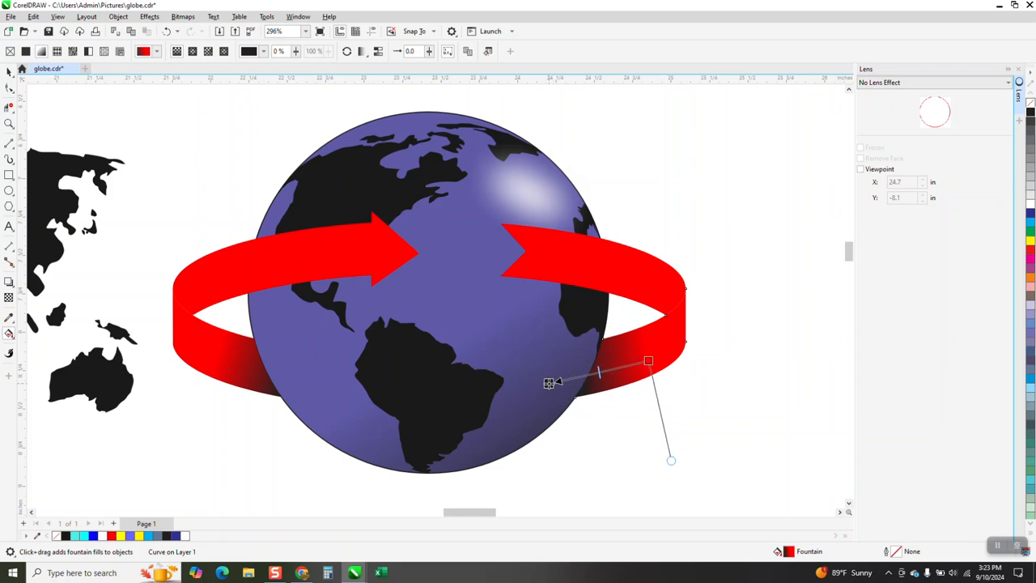
Move the black end of the lower left piece's fountain fill slightly further into the globe, and deselect it
left_click(266, 377)
left_click(269, 381)
left_click_drag(284, 372, 296, 375)
key("space")
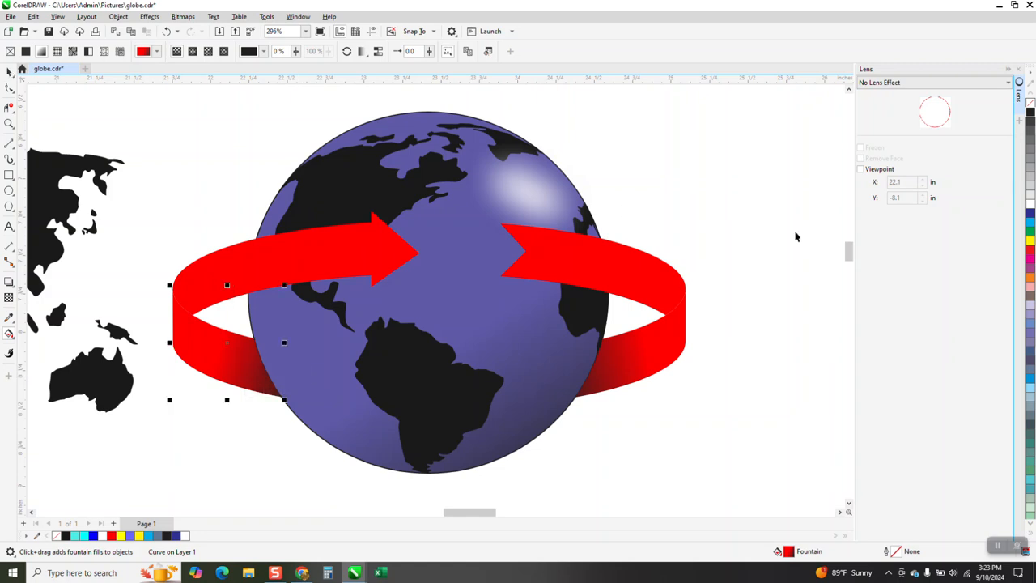
scroll(657, 309, "down", 2)
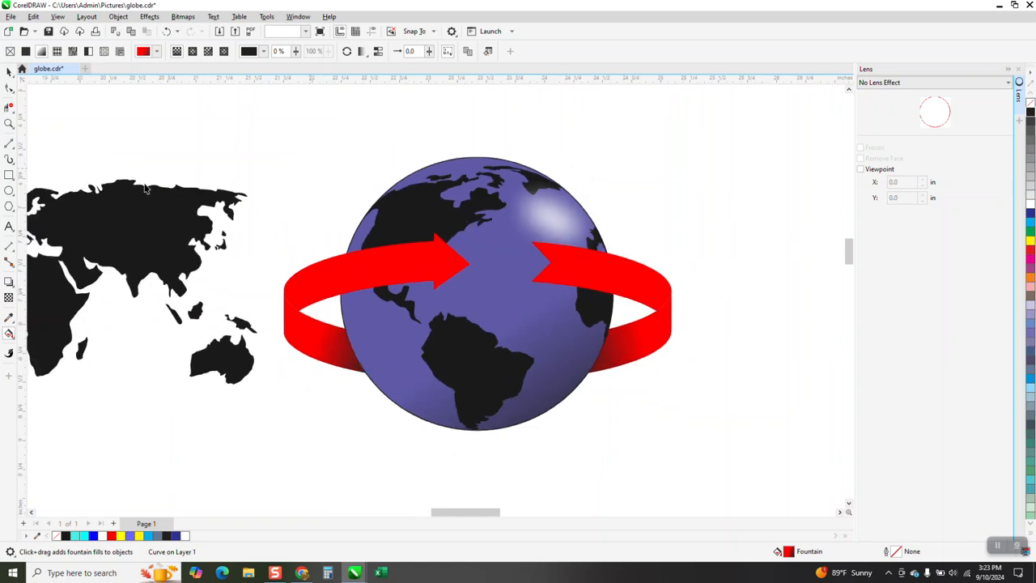
key("space")
left_click_drag(247, 154, 731, 455)
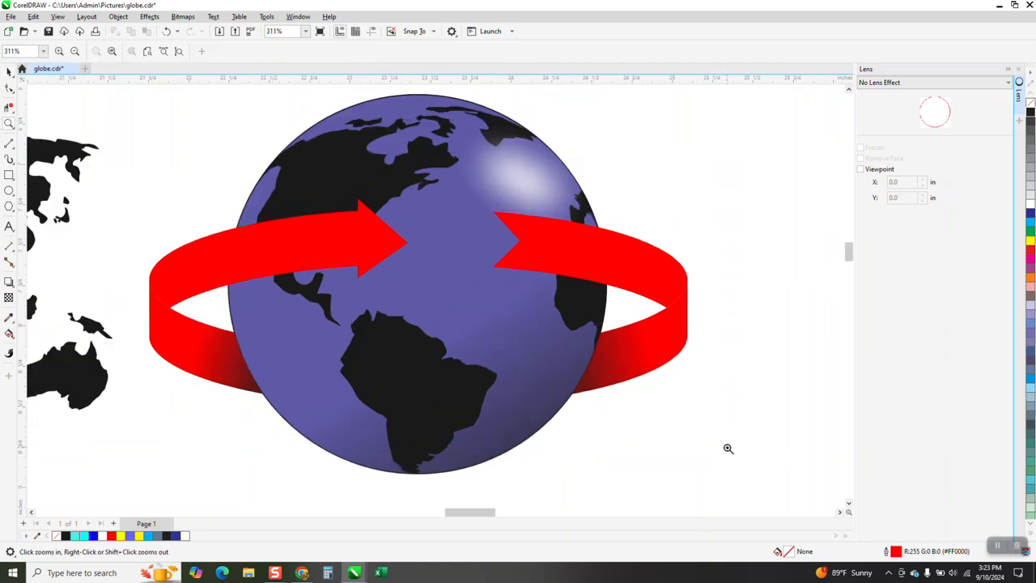